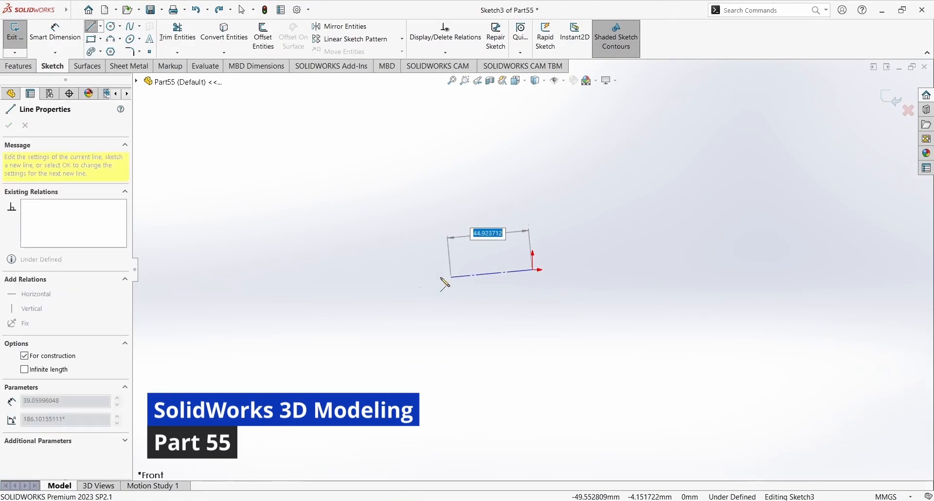
- Finish a horizontal construction centerline about 115 mm long, running left from the origin
left_click(323, 270)
key("Escape")
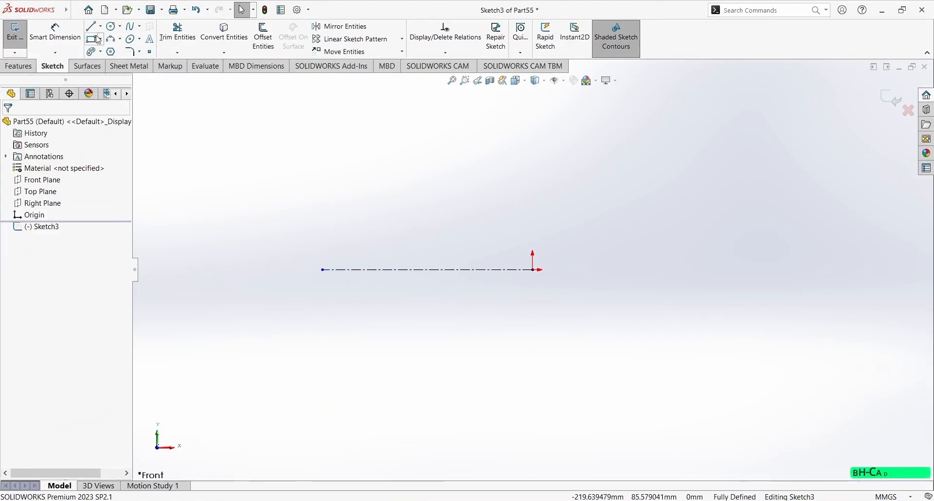
- Sketch the half outline: a vertical line about 66 mm up from the origin, tangent arc, sloped line about 85 mm, and vertical line down to the centerline
left_click(91, 26)
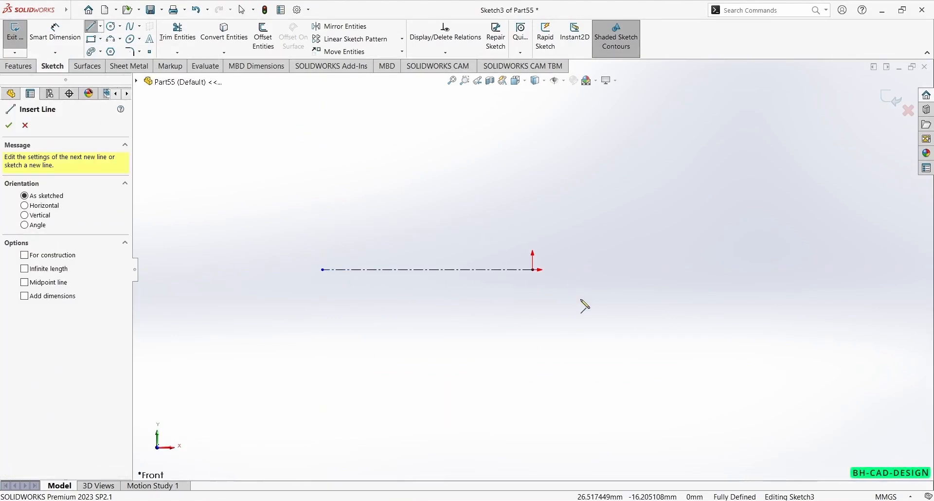
left_click(534, 270)
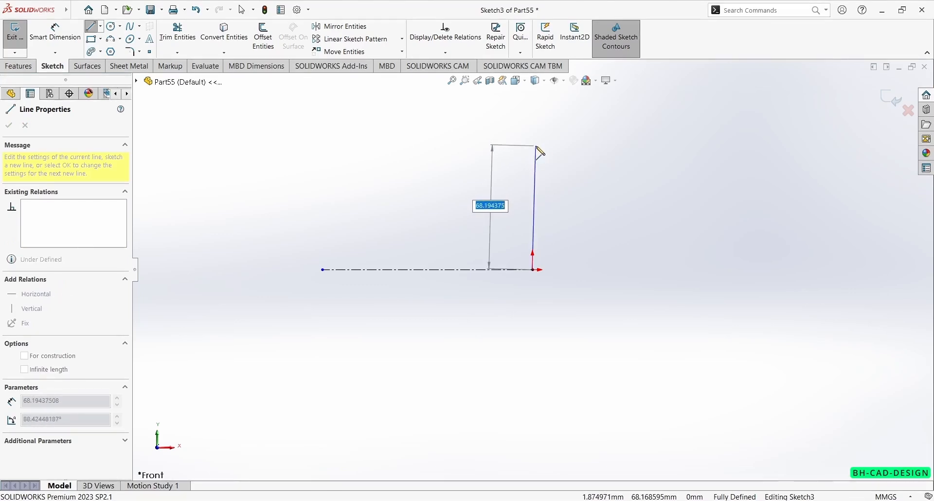
left_click(532, 150)
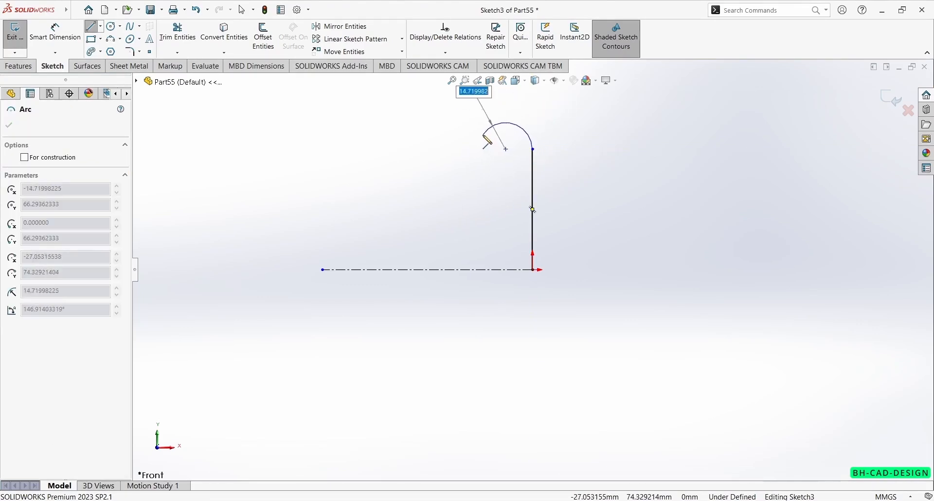
left_click(481, 132)
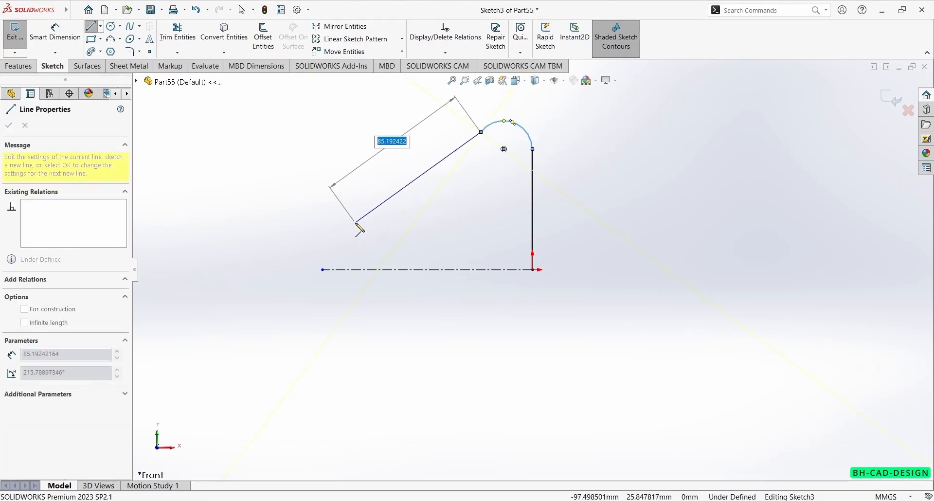
left_click(355, 222)
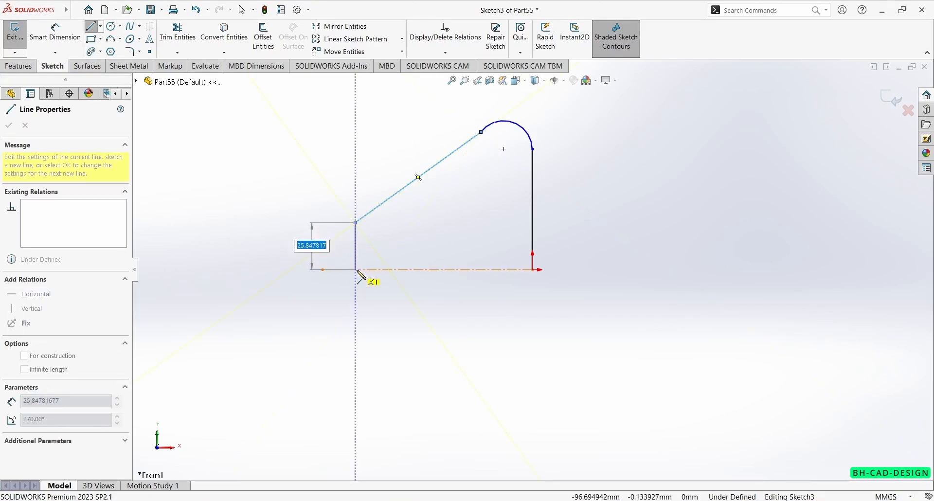
left_click(358, 271)
key("Escape")
- Add a tangent relation between the sloped line and the corner arc
left_click(467, 145)
left_click(503, 122, "ctrl")
left_click(524, 95)
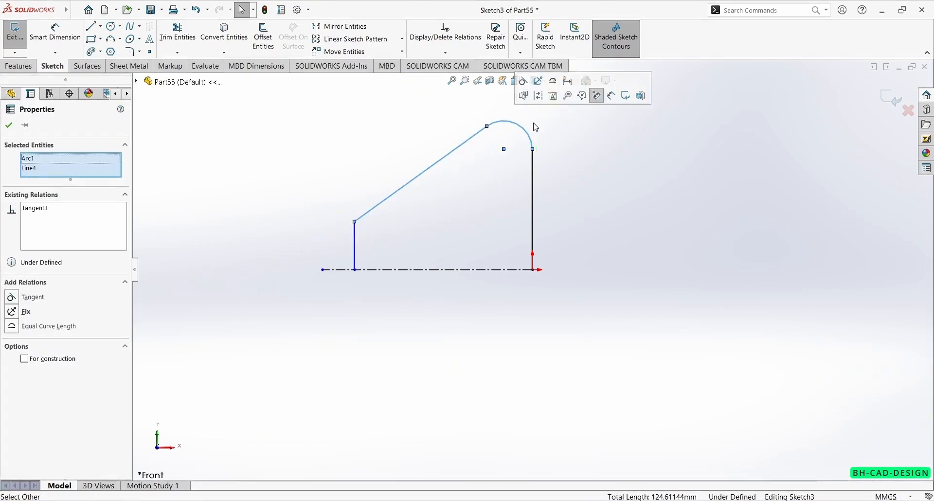
left_click(605, 248)
- Consult the reference drawing and dimension the arc centre 37.5 mm from the centerline
left_click(499, 500)
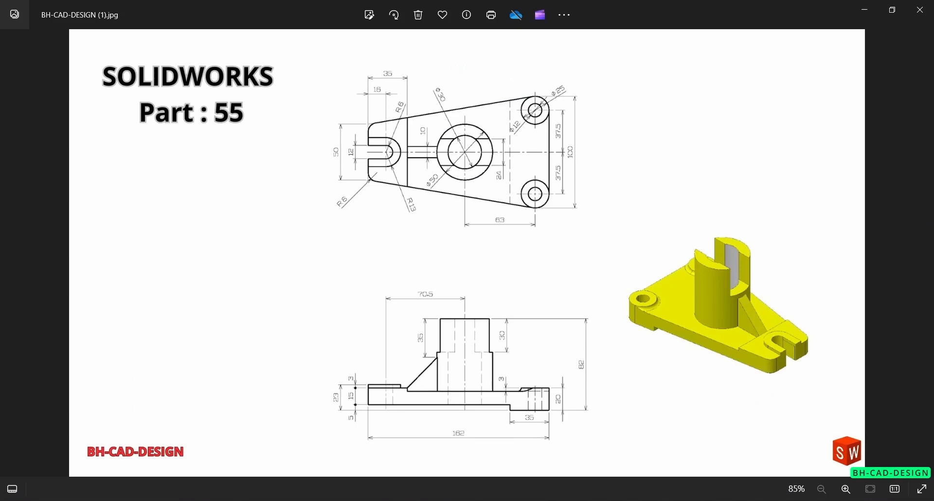
left_click(499, 500)
right_click_drag(618, 194, 618, 159)
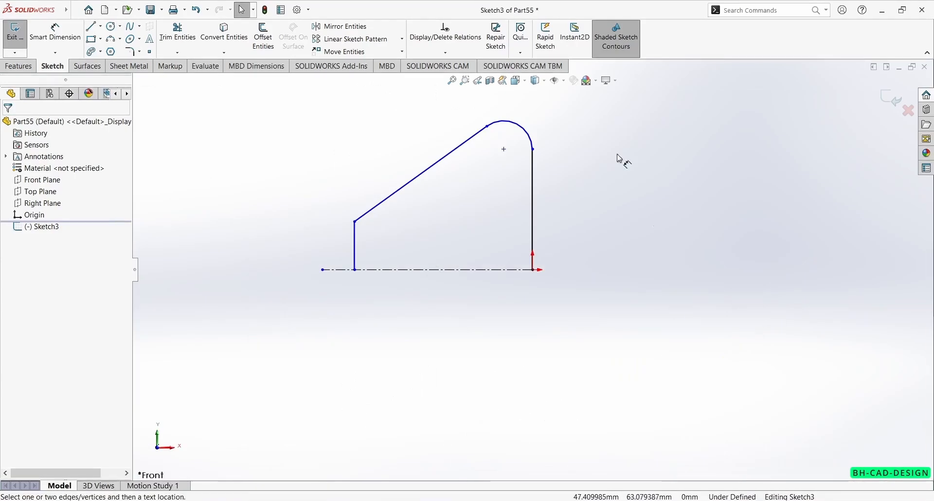
left_click(505, 149)
left_click(508, 269)
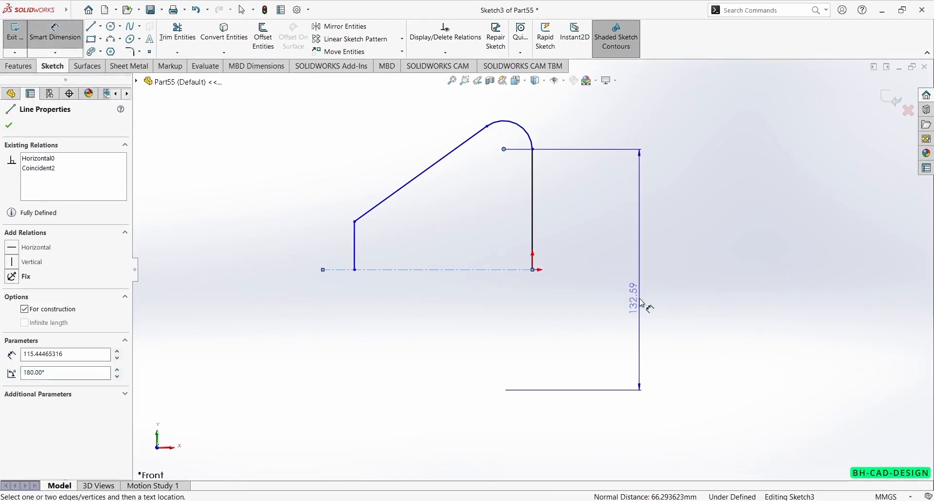
left_click(635, 229)
type("37.")
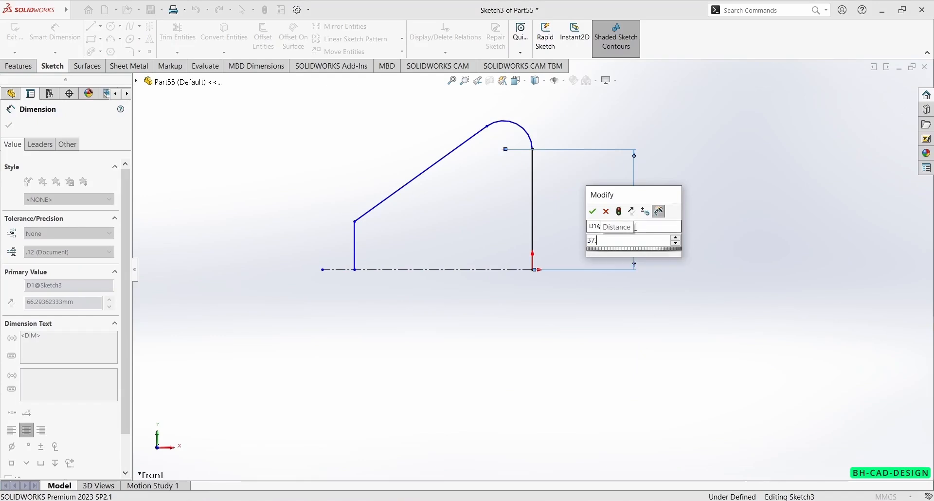
type("5")
key("Return")
- Dimension the corner arc with a 12.5 mm radius
left_click(531, 137)
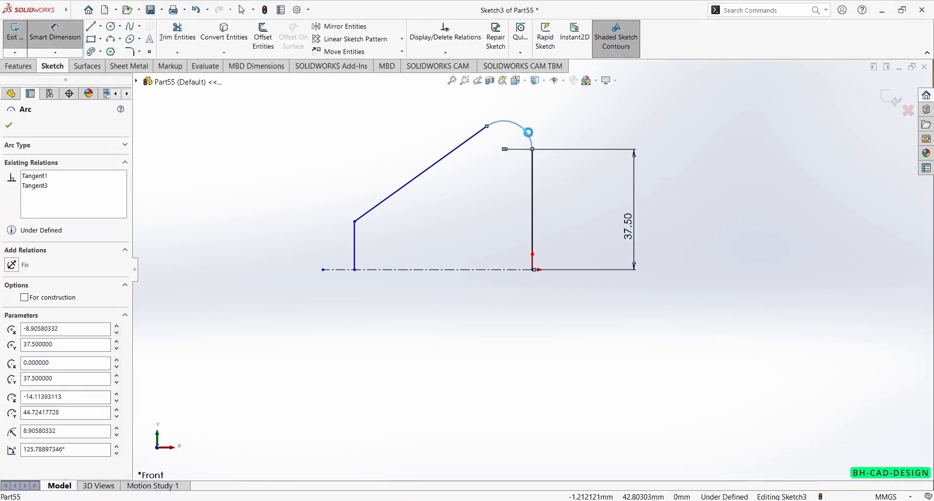
left_click(555, 105)
type("12.5")
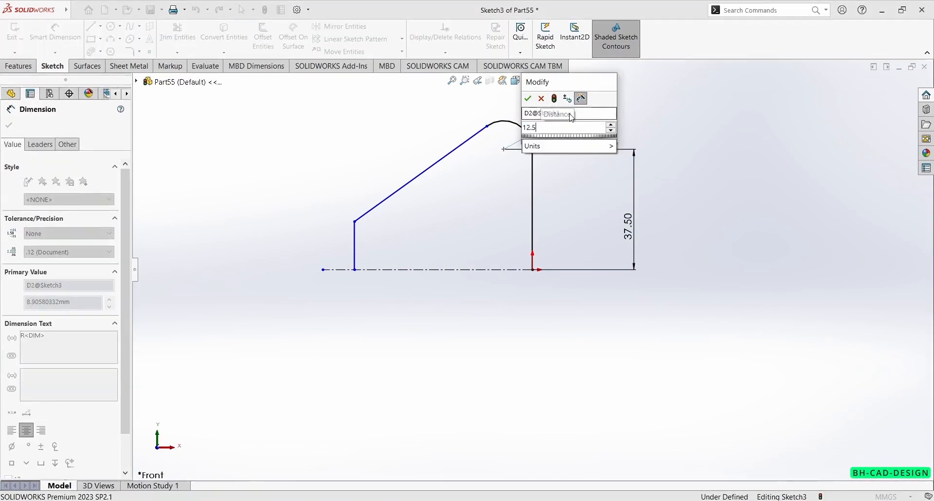
key("Return")
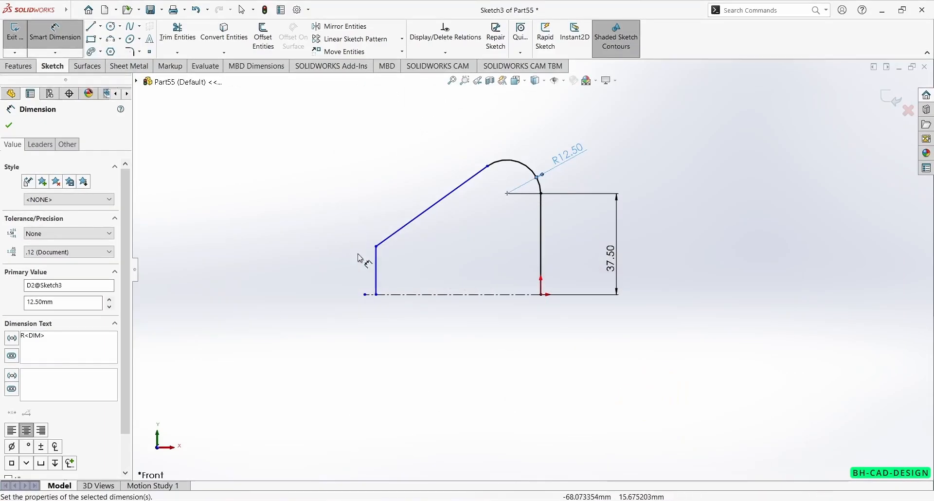
- Dimension the full width at the outline's short left end as 50 mm, doubled about the centerline
left_click(376, 246)
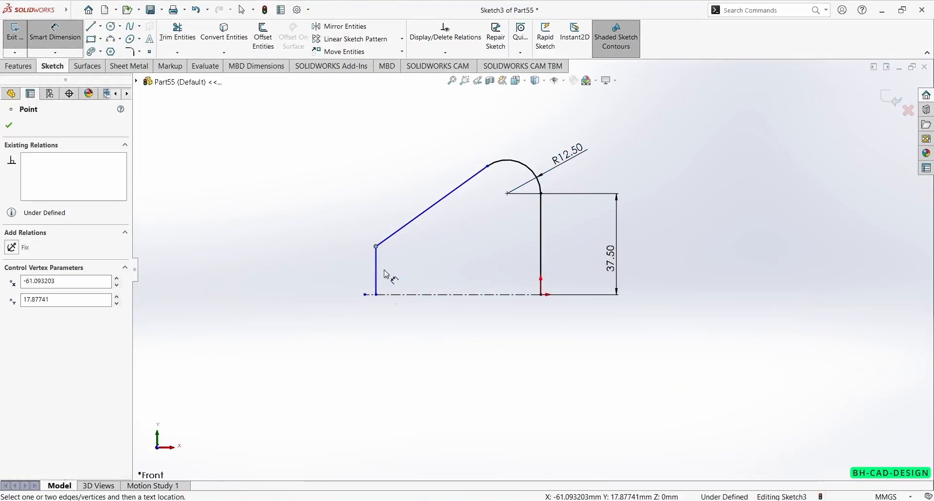
left_click(396, 294)
left_click(277, 319)
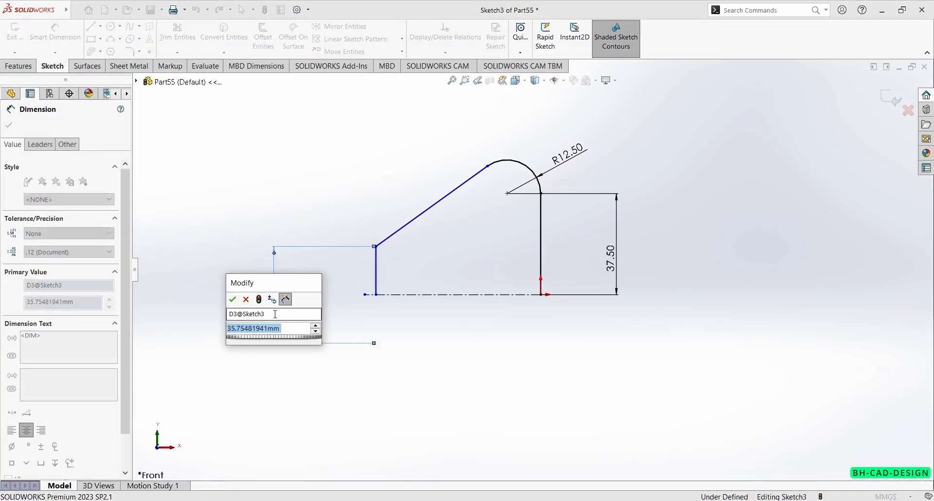
key("Return")
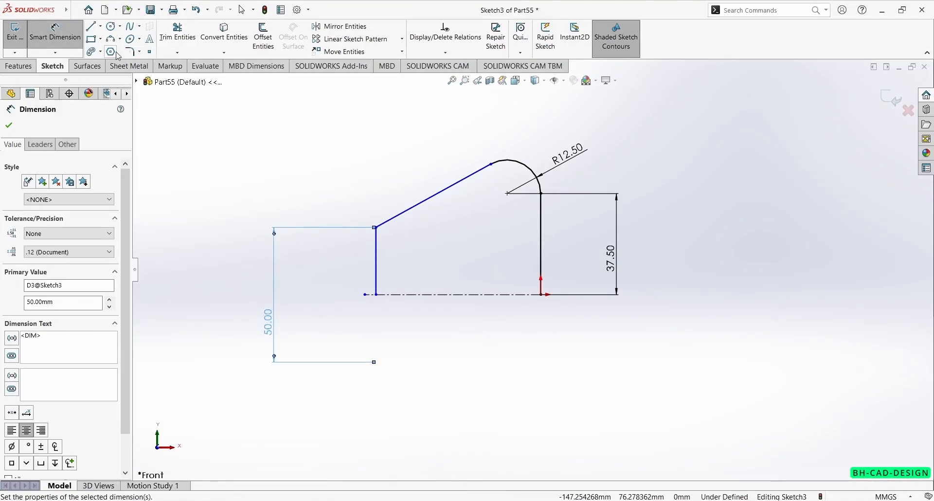
- Fillet the corner between the short vertical line and the sloped line with an 8 mm radius
left_click(130, 53)
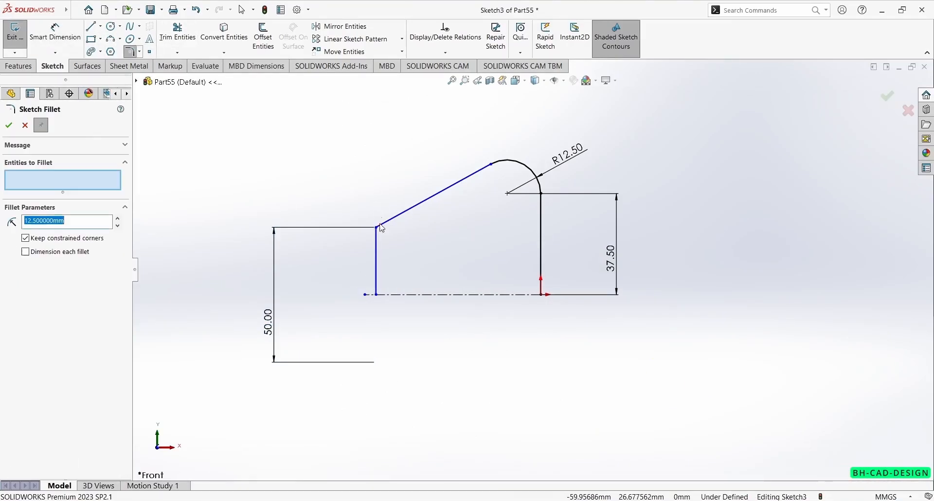
left_click(376, 227)
left_click_drag(97, 221, 2, 219)
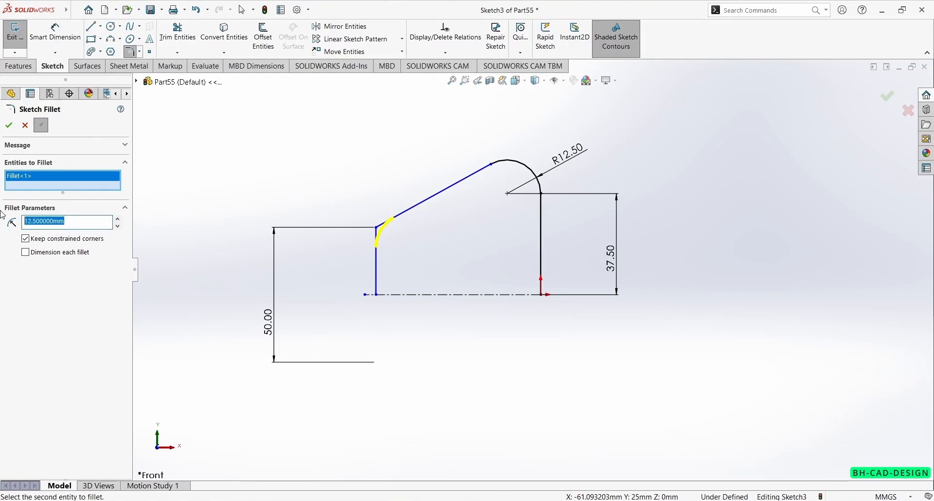
key("Return")
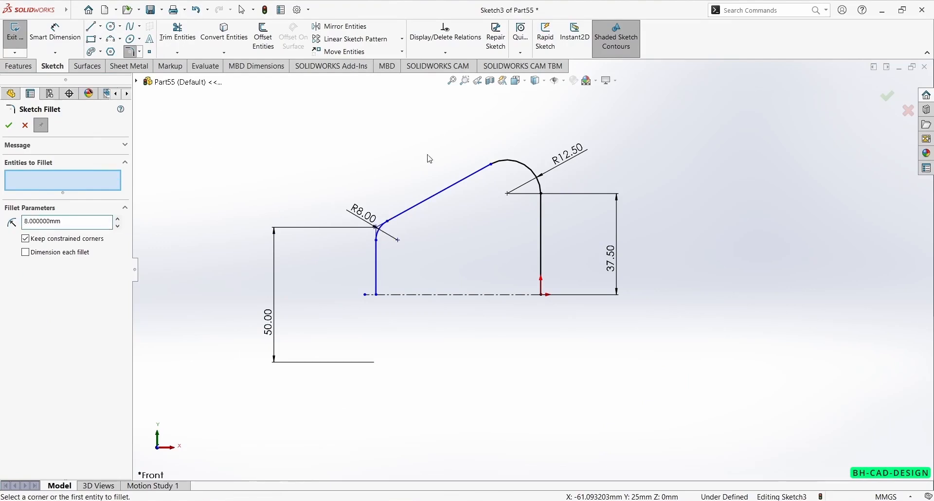
scroll(469, 265, "down", 3)
scroll(369, 271, "up", 2)
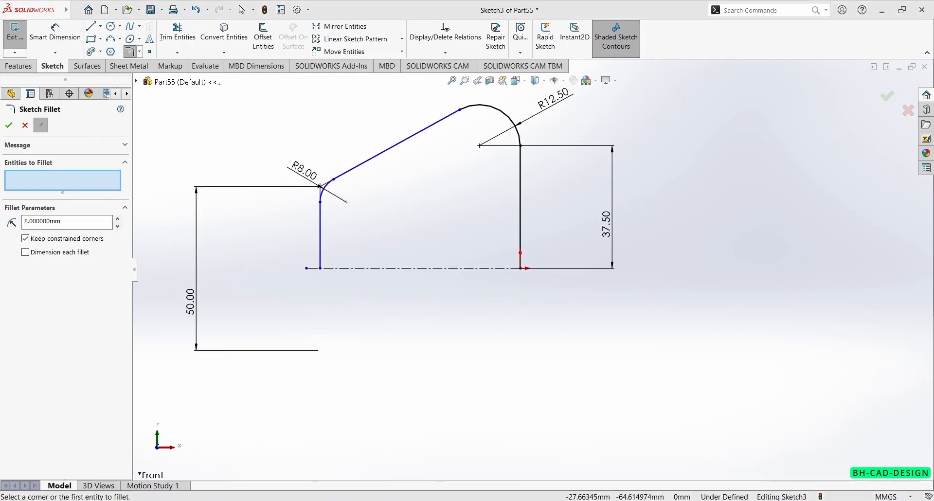
- Consult the reference drawing and dimension the overall length between the two vertical lines as 162 mm
key("alt+Tab")
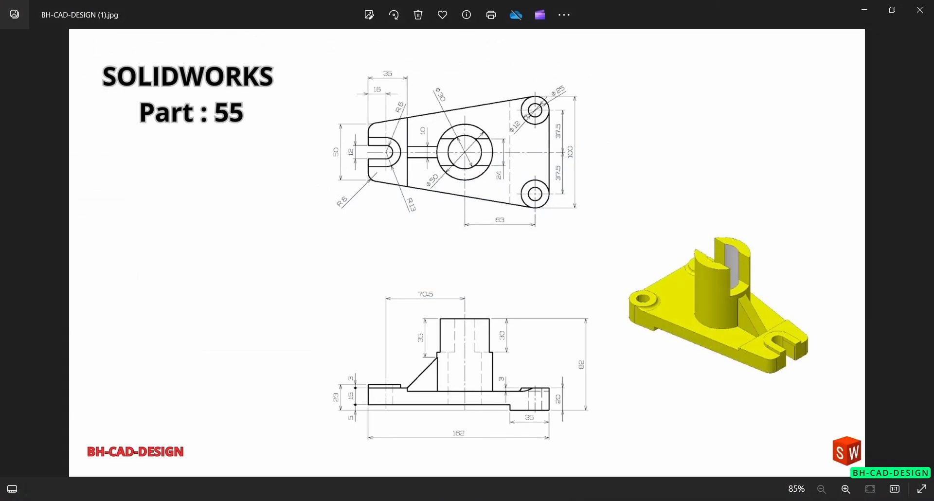
key("alt+Tab")
right_click_drag(506, 335, 498, 290)
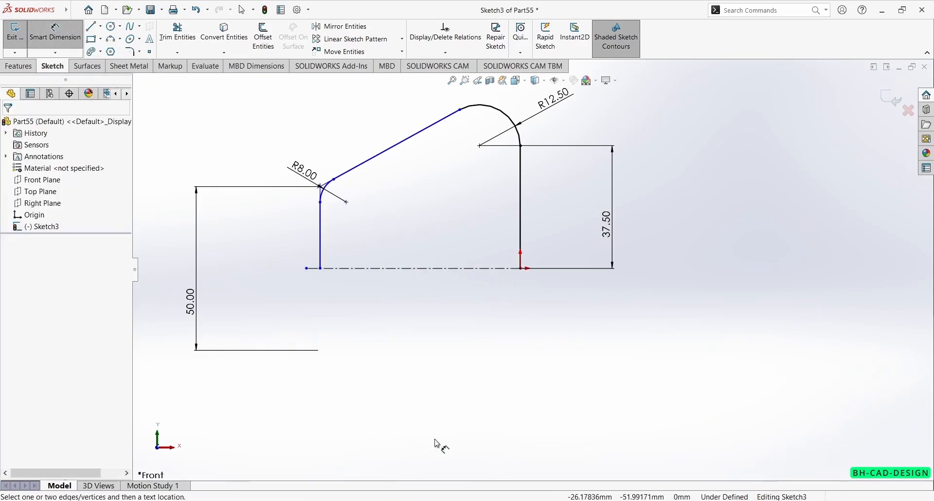
key("alt+Tab")
key("alt+Tab")
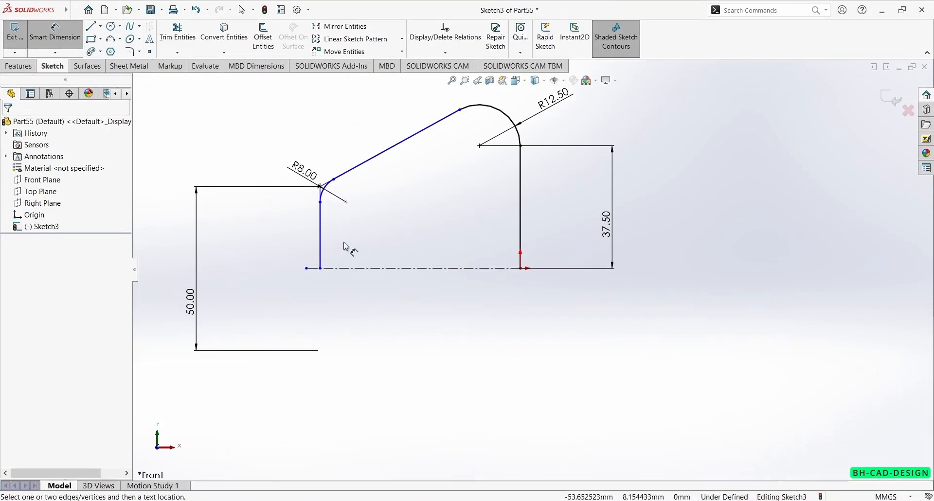
left_click(325, 245)
left_click(519, 229)
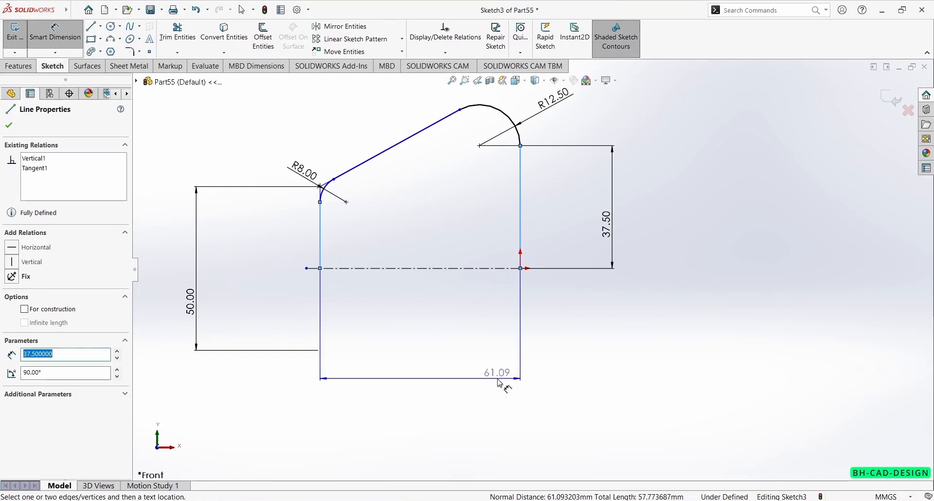
left_click(493, 412)
type("162")
key("Return")
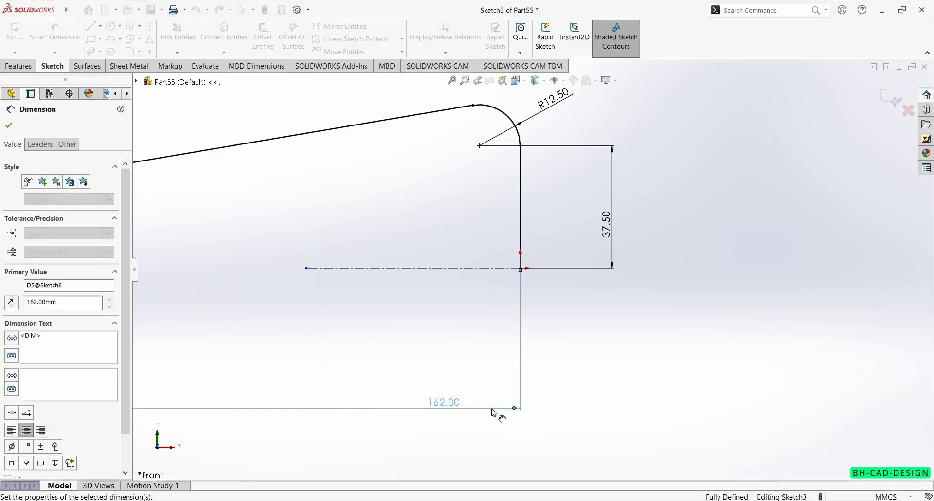
- Extend the construction centerline beyond the outline's left end to a length of about 239 mm
scroll(493, 413, "up", 4)
key("Escape")
left_click_drag(447, 272, 217, 271)
scroll(340, 267, "down", 2)
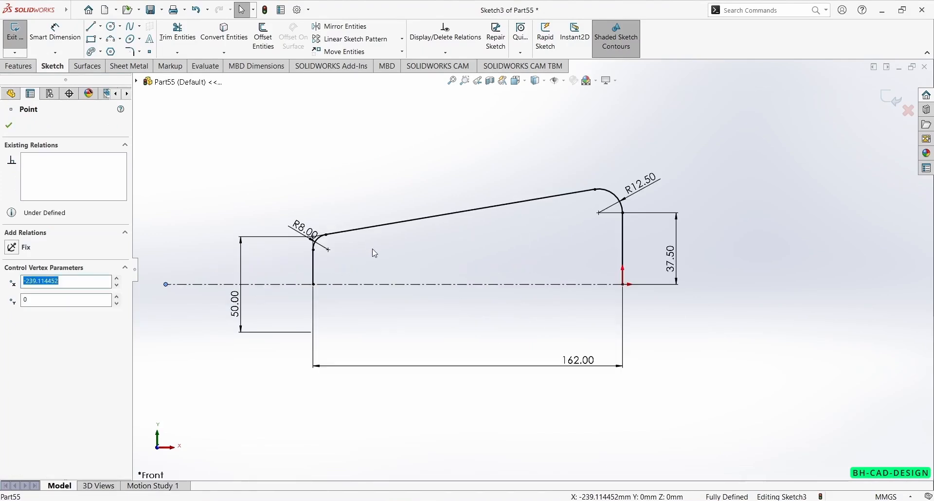
- Consult the reference drawing and sketch a half slot from the left edge: a horizontal line about 22 mm long and a tangent arc ending on the centerline
left_click(437, 500)
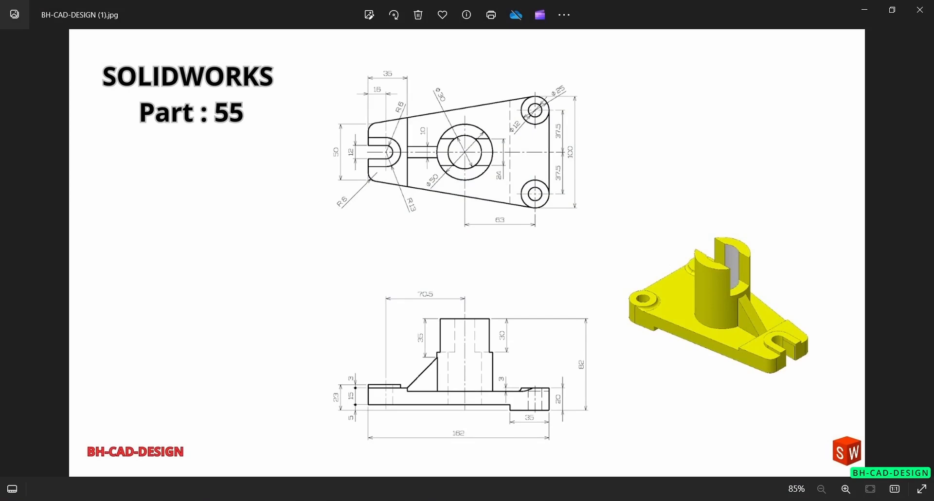
left_click(438, 500)
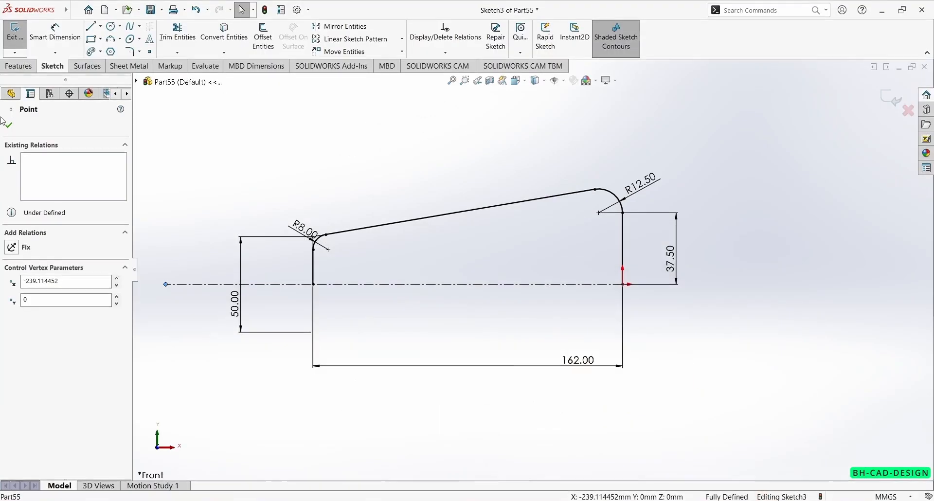
left_click(91, 26)
scroll(305, 246, "down", 5)
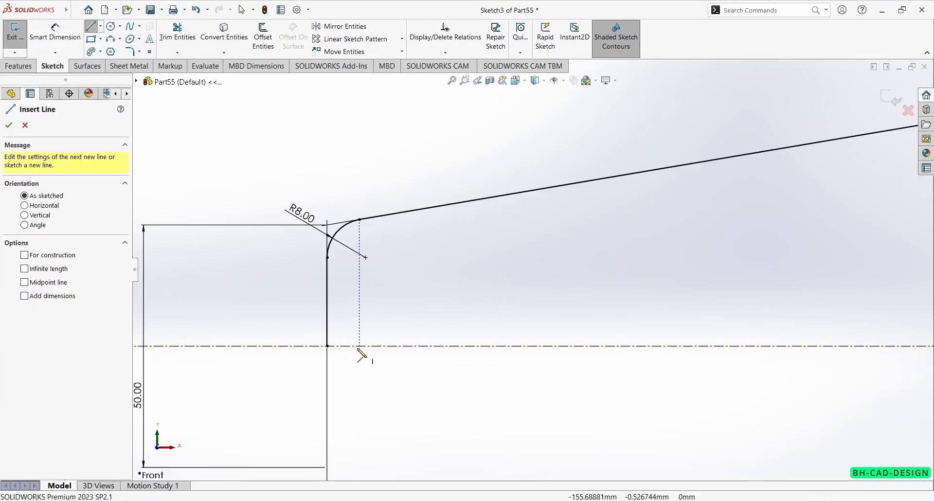
left_click(327, 319)
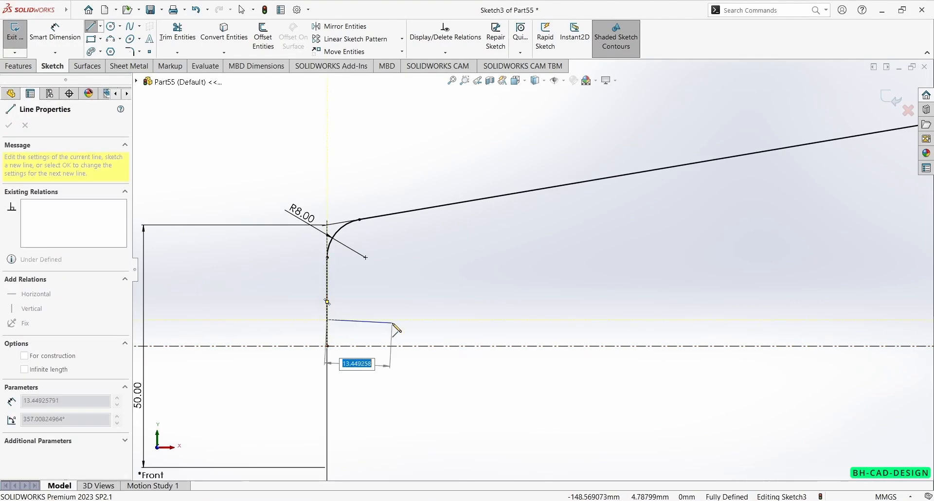
left_click(439, 321)
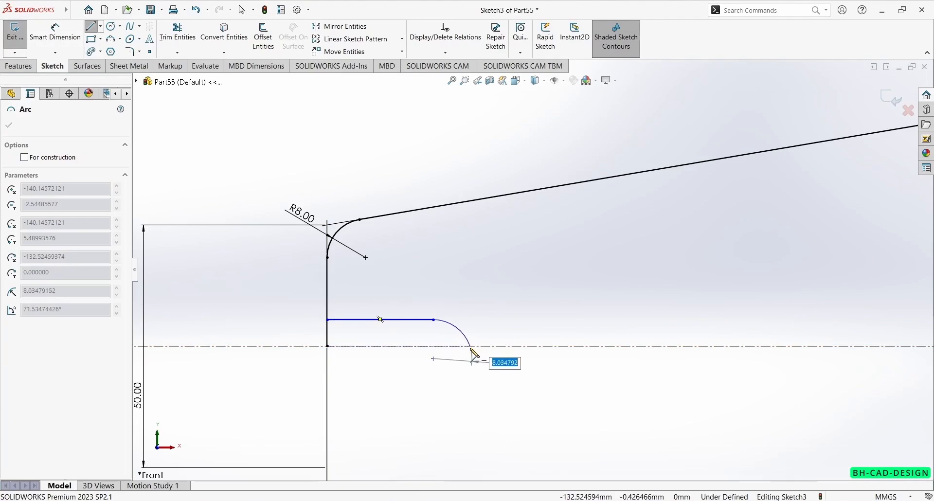
double_click(459, 347)
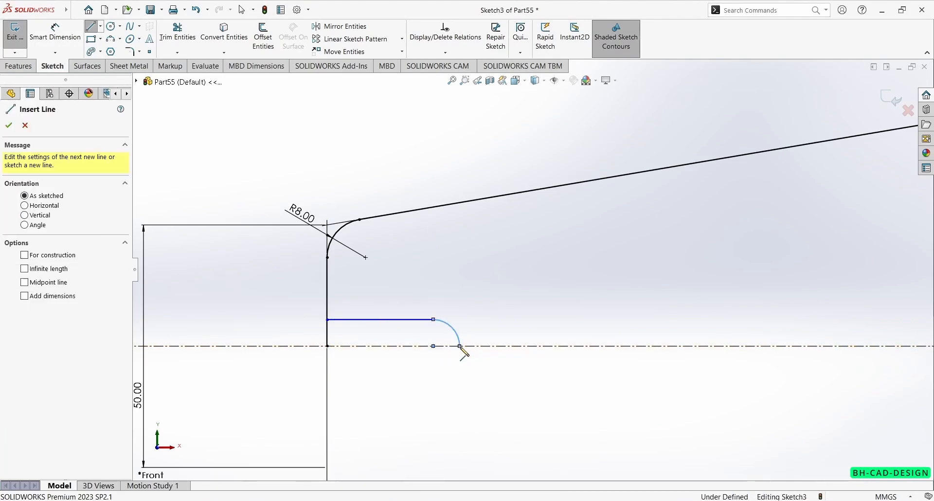
key("Escape")
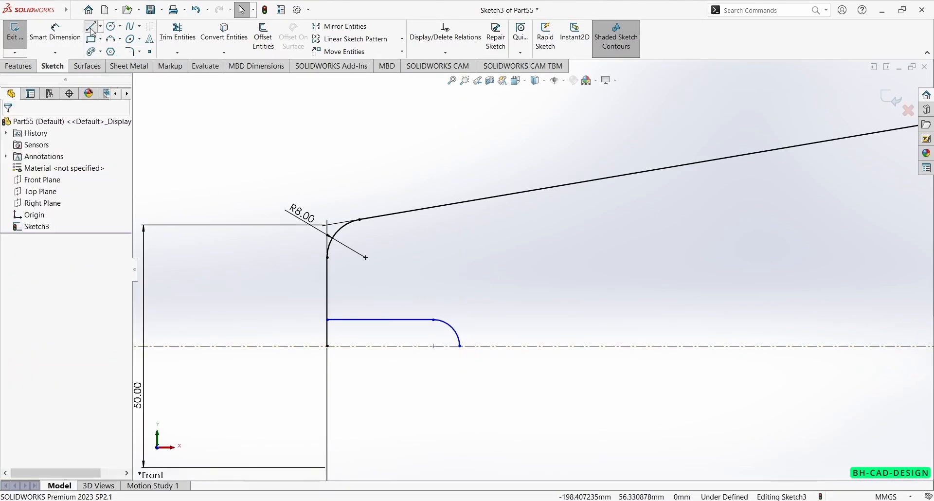
- Sketch an outer half slot with a line about 22 mm long and a tangent arc of about 11 mm radius; trim the edge inside the inner slot
left_click(91, 28)
left_click(328, 293)
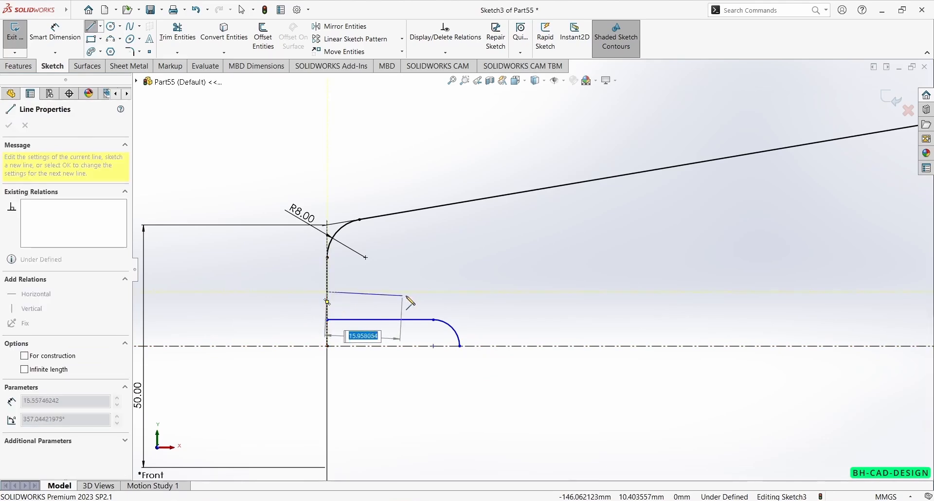
left_click(433, 292)
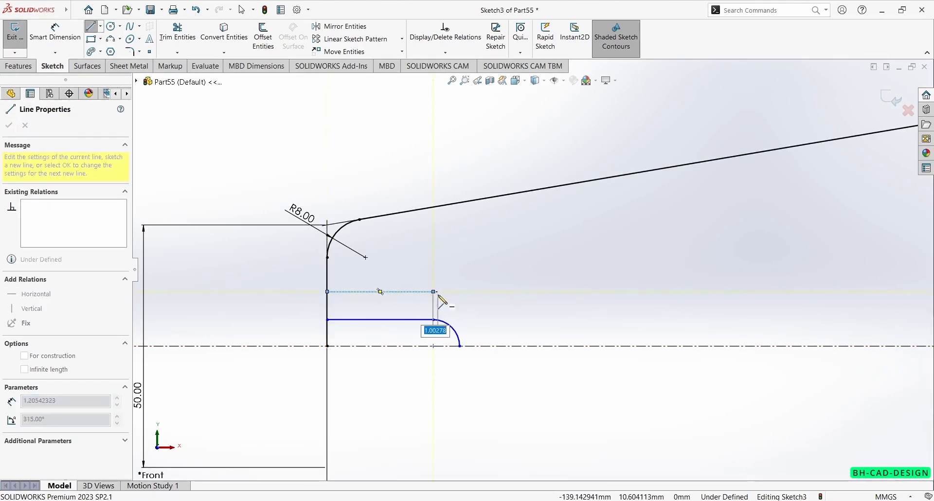
left_click(488, 347)
key("Escape")
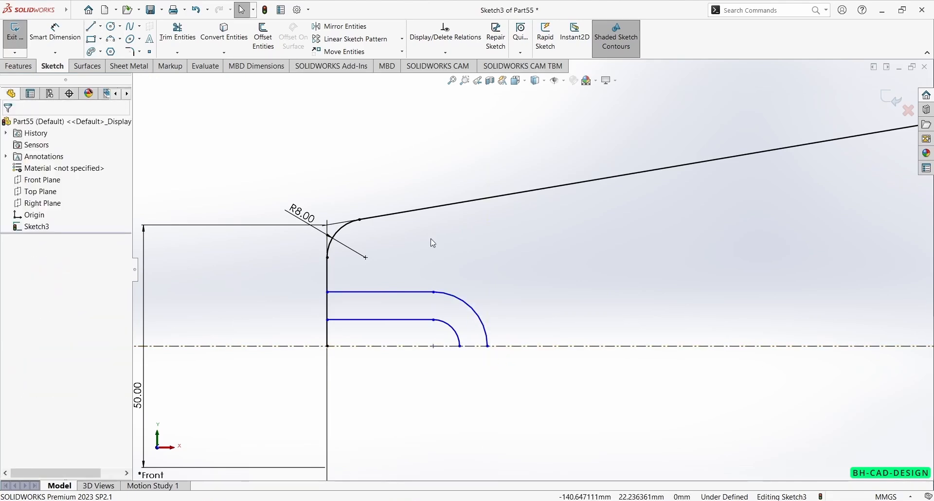
left_click(177, 34)
left_click_drag(357, 336, 331, 339)
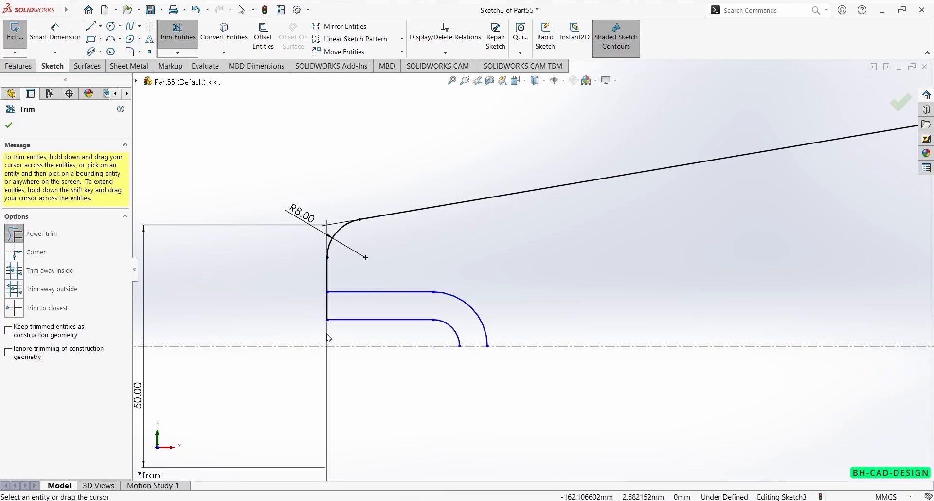
- Dimension the inner slot's full width across the centerline as 12 mm
scroll(317, 376, "up", 1)
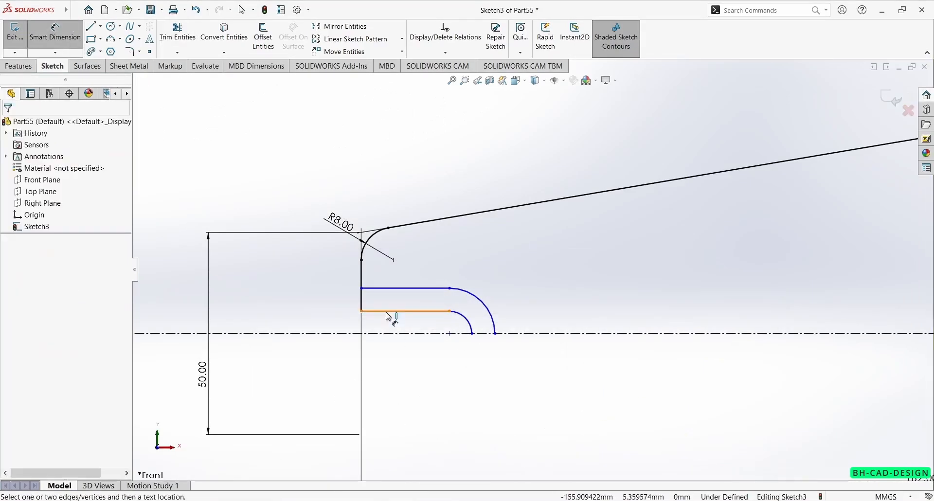
left_click(389, 312)
left_click(384, 334)
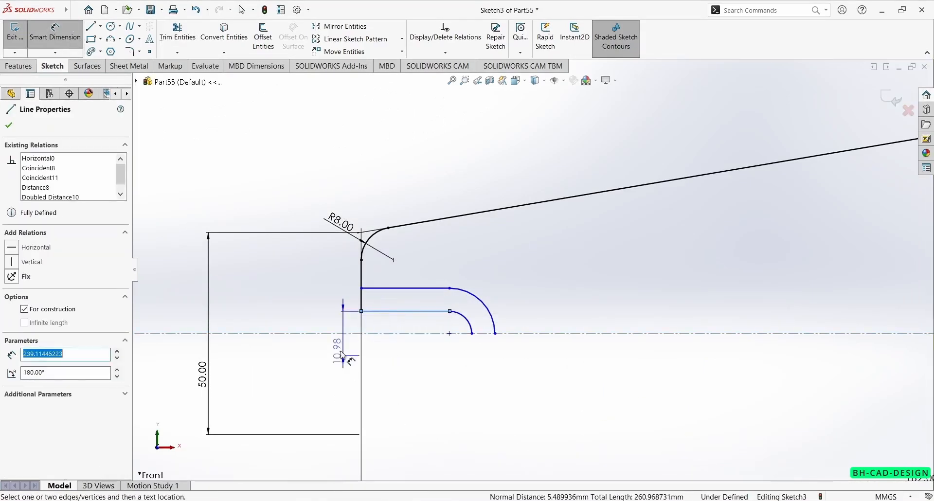
left_click(325, 344)
type("12")
key("Return")
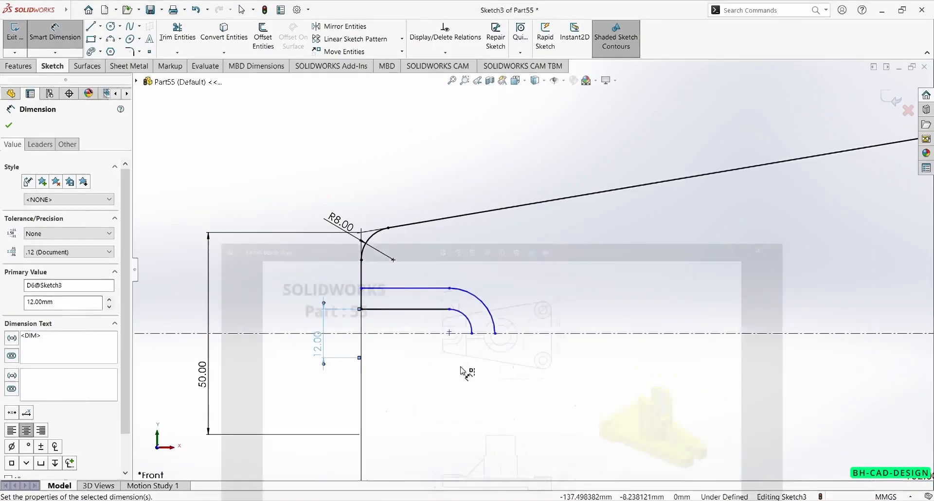
- Dimension the inner slot arc's radius as 6 mm
left_click(470, 317)
left_click(543, 271)
type("6")
key("Return")
key("Escape")
- Dimension the distance from the short vertical edge to the inner slot arc's center as 16 mm
scroll(564, 295, "down", 2)
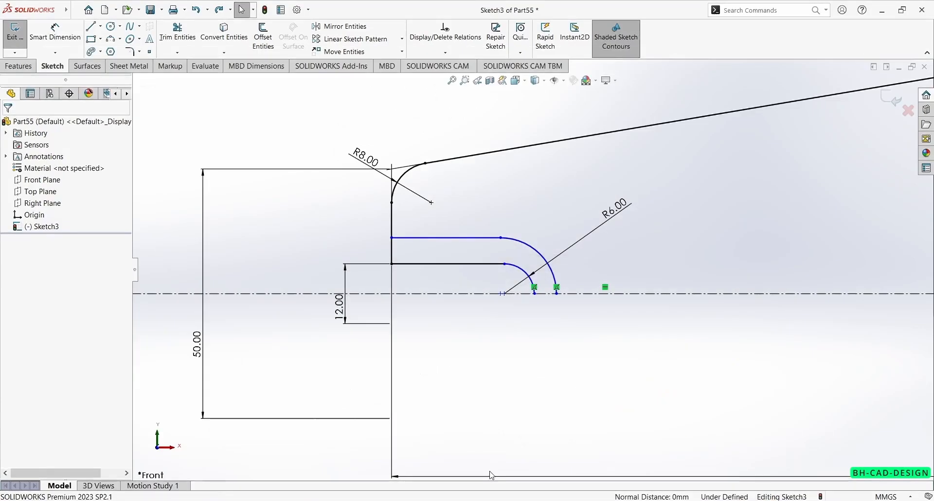
key("d")
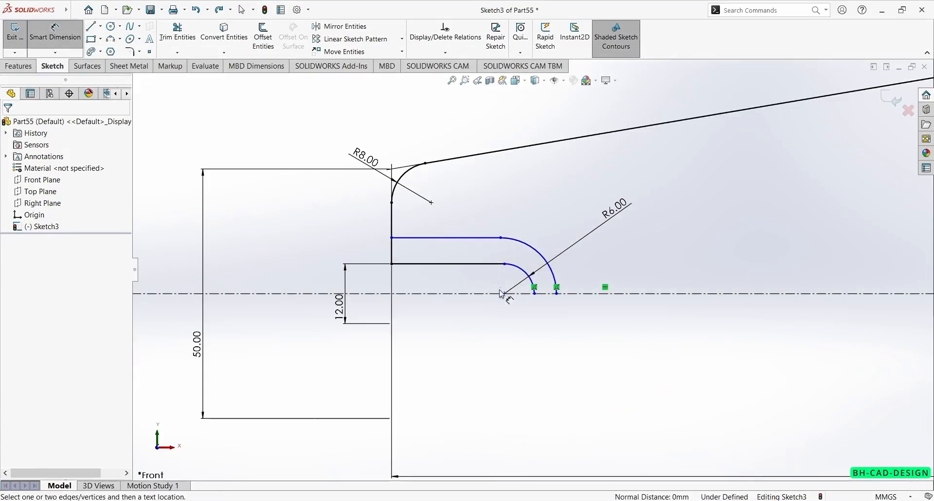
left_click(504, 294)
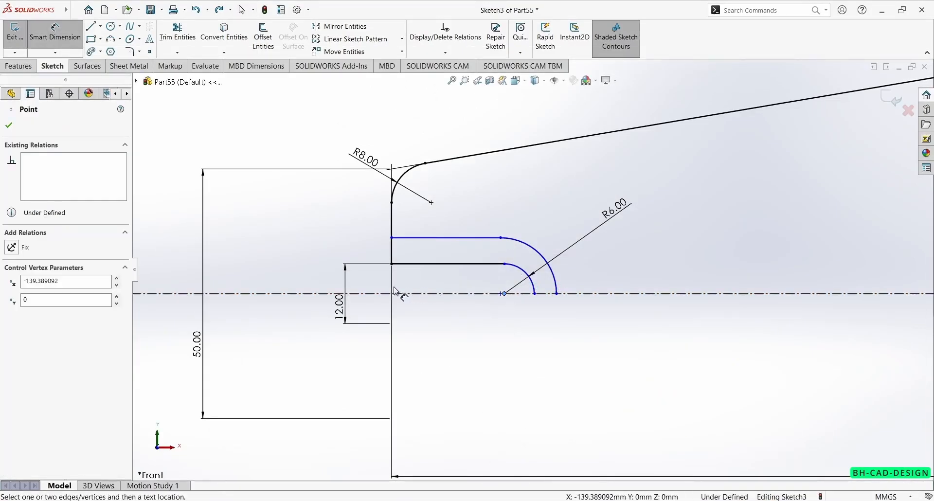
left_click(393, 254)
left_click(416, 379)
type("16")
key("Return")
key("Escape")
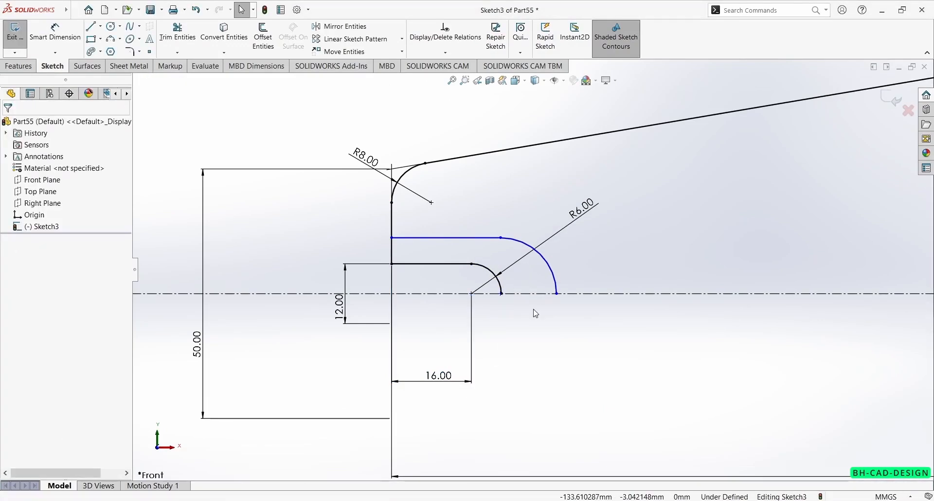
- Make the outer slot arc concentric with the inner arc and dimension its radius as 13 mm
left_click(497, 278)
left_click(547, 263, "ctrl")
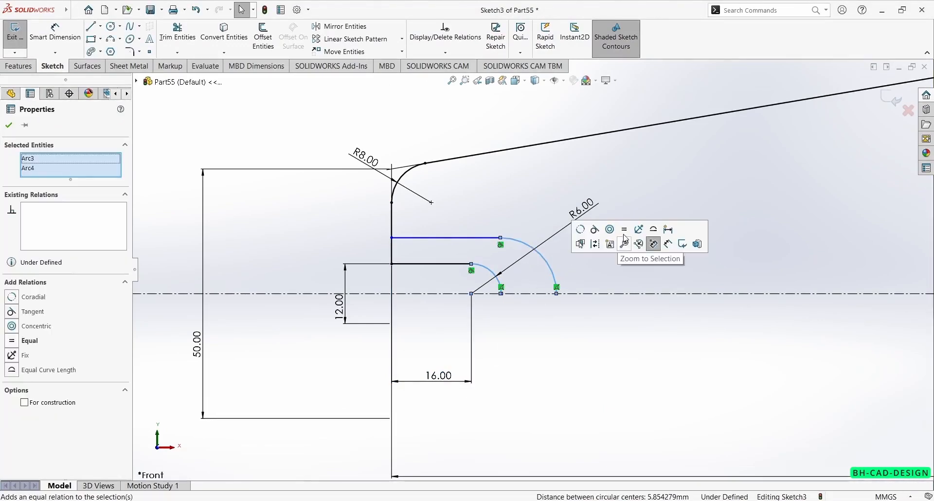
left_click(609, 230)
left_click(475, 174)
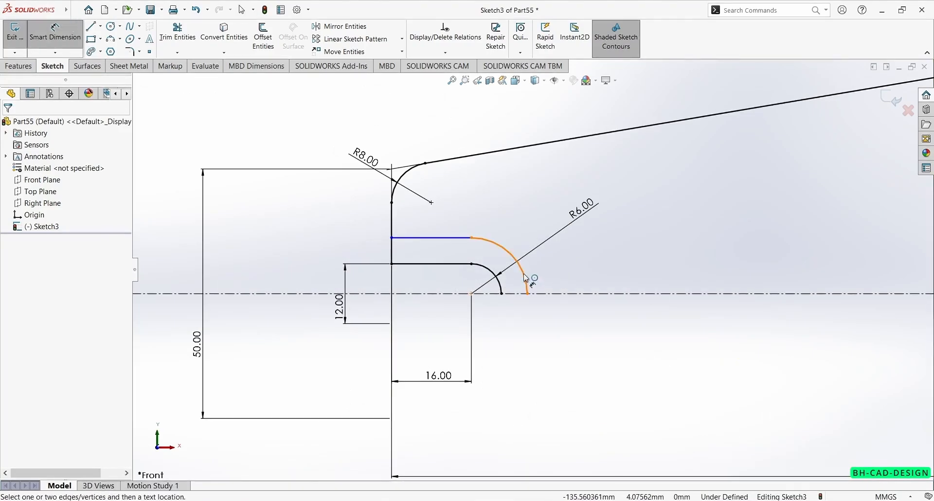
left_click(523, 267)
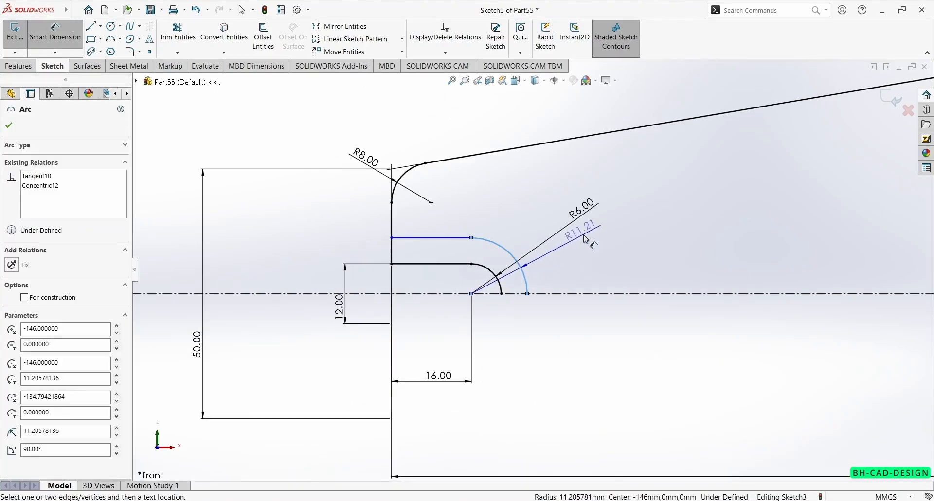
left_click(584, 234)
type("13")
key("Return")
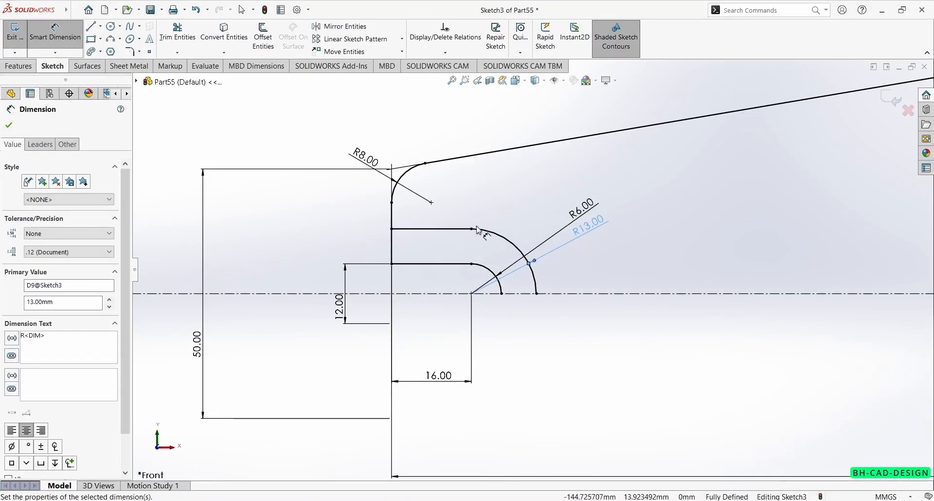
- Consult the reference drawing and sketch a full circle on the center of the 12.5 mm corner arc, matching the arc's radius
mouse_move(461, 500)
left_click(460, 443)
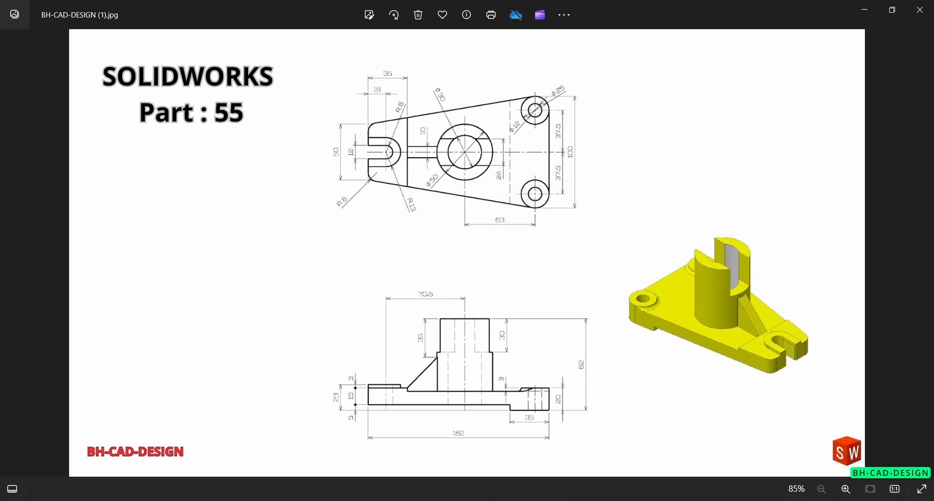
key("alt+Tab")
scroll(710, 263, "up", 7)
scroll(769, 185, "down", 4)
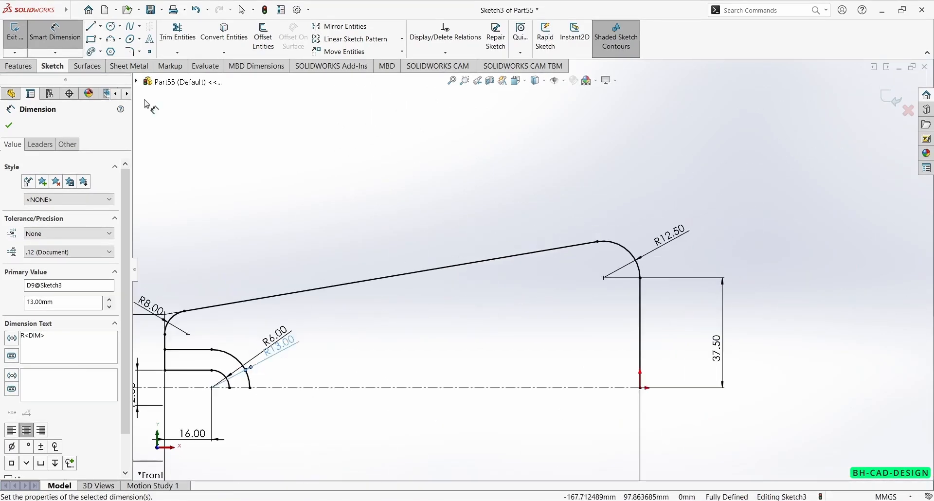
left_click(111, 27)
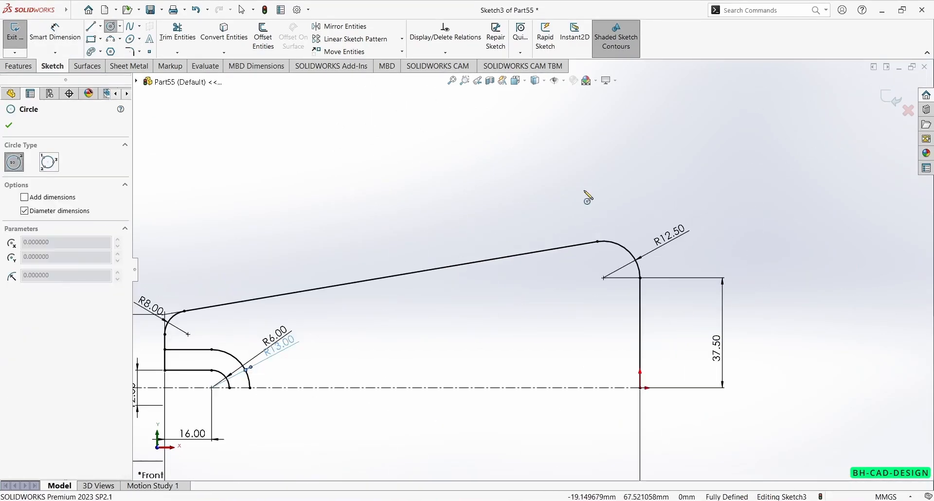
left_click(604, 278)
left_click(624, 254)
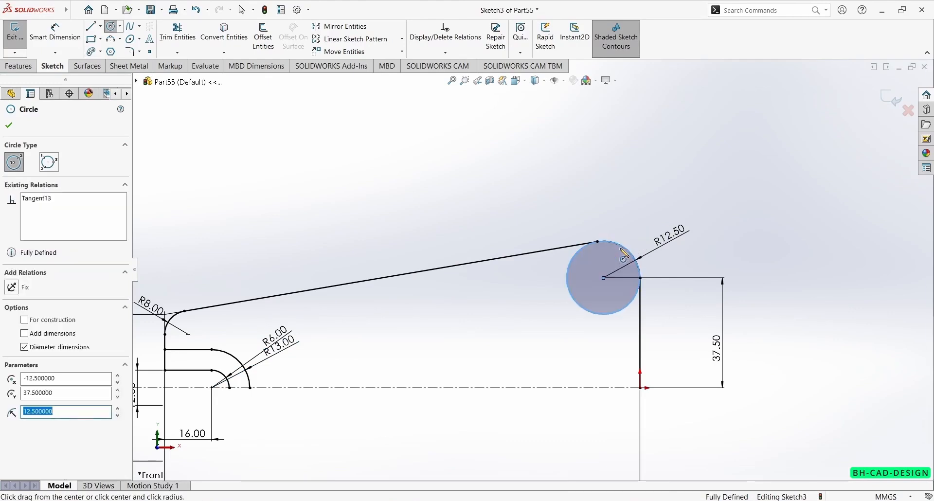
- Sketch a smaller concentric circle inside the corner circle, consult the reference drawing, and dimension its diameter as 12 mm
left_click(604, 278)
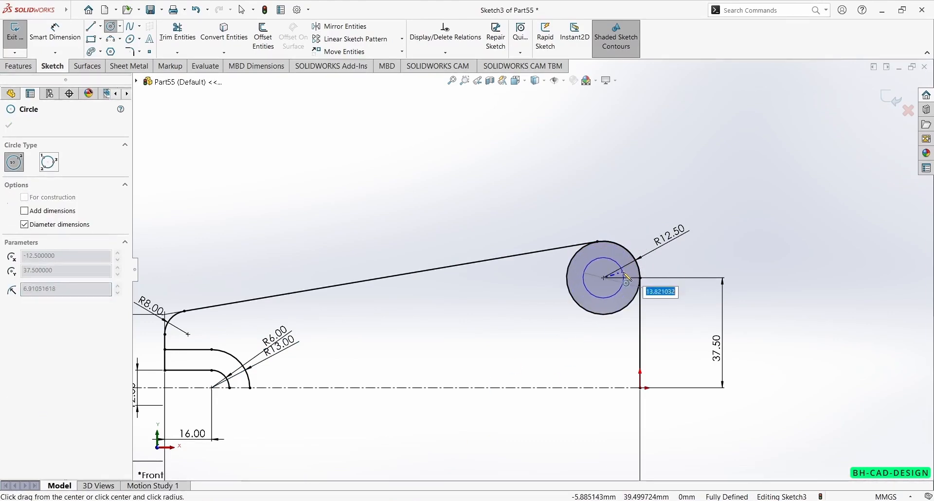
left_click(624, 273)
key("Escape")
key("alt+Tab")
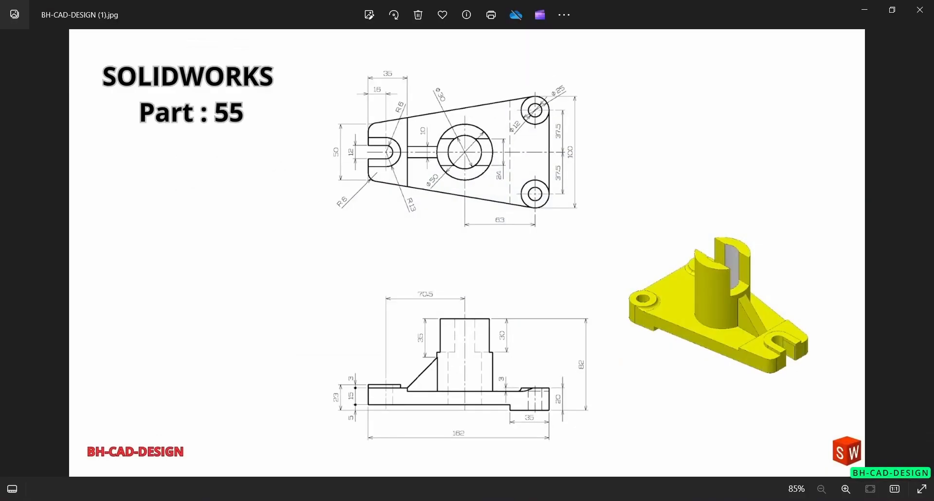
key("alt+Tab")
key("d")
left_click(610, 260)
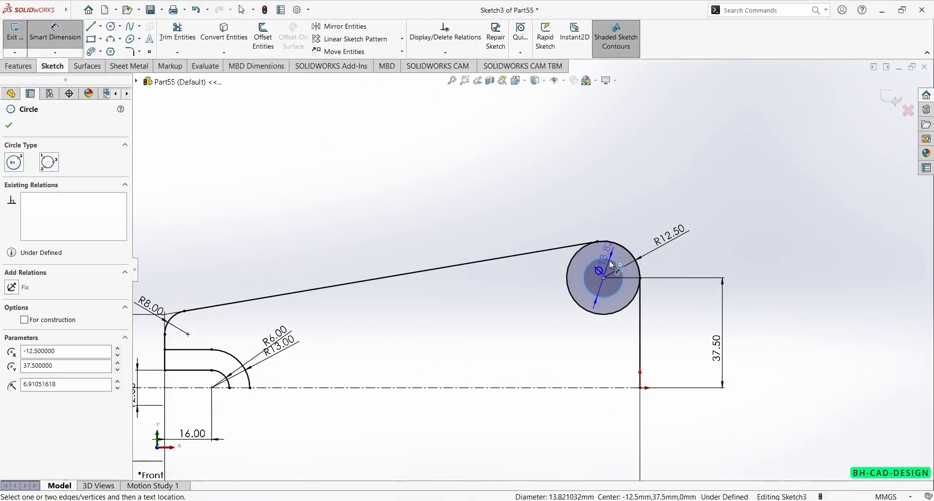
left_click(676, 153)
type("12")
key("Return")
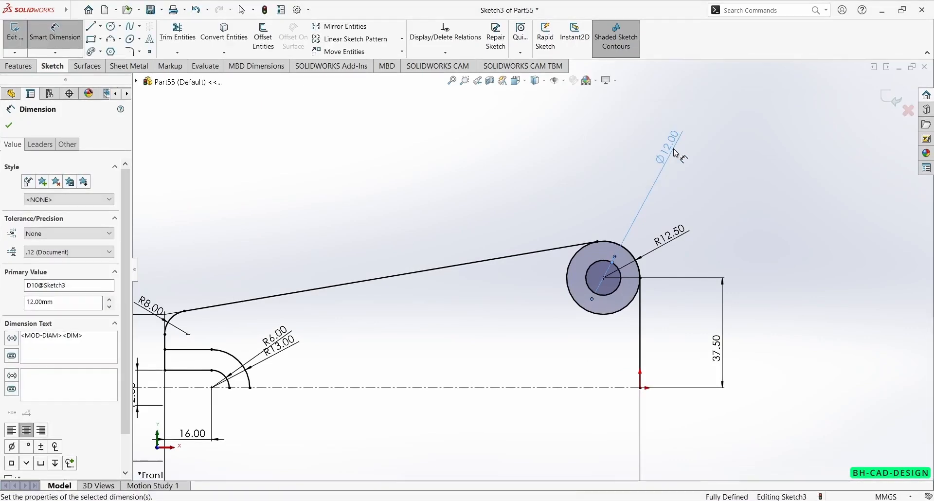
- Consult the reference drawing and sketch a vertical line about 31 mm long from the sloped line to the centerline, just beyond the slot arcs
scroll(563, 305, "up", 3)
scroll(558, 309, "up", 3)
scroll(549, 322, "down", 3)
scroll(442, 225, "down", 1)
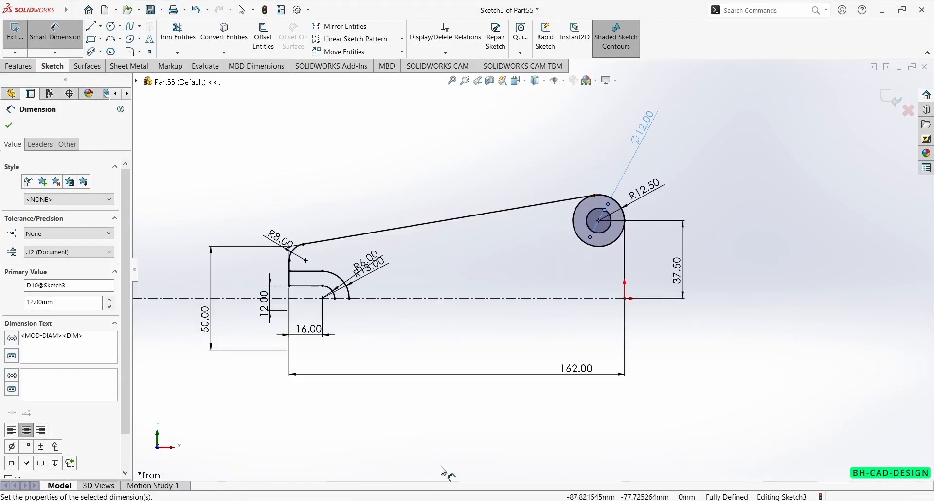
key("alt+Tab")
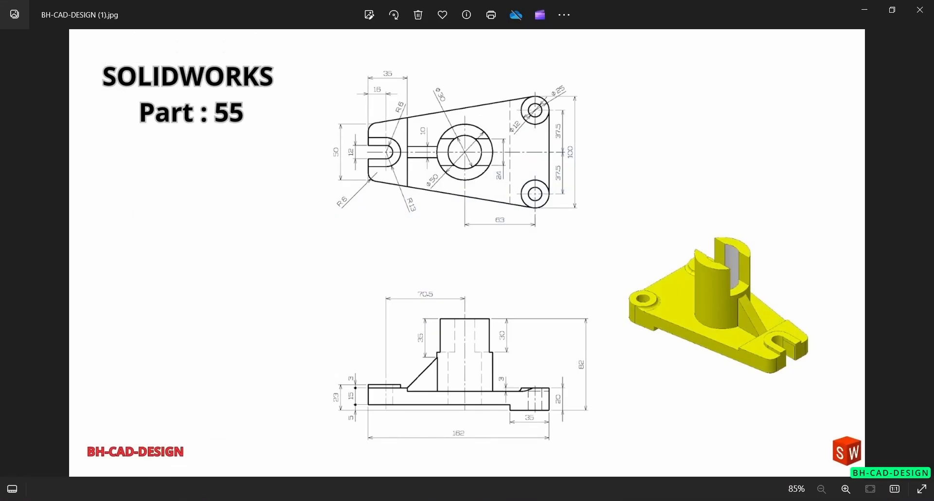
key("alt+Tab")
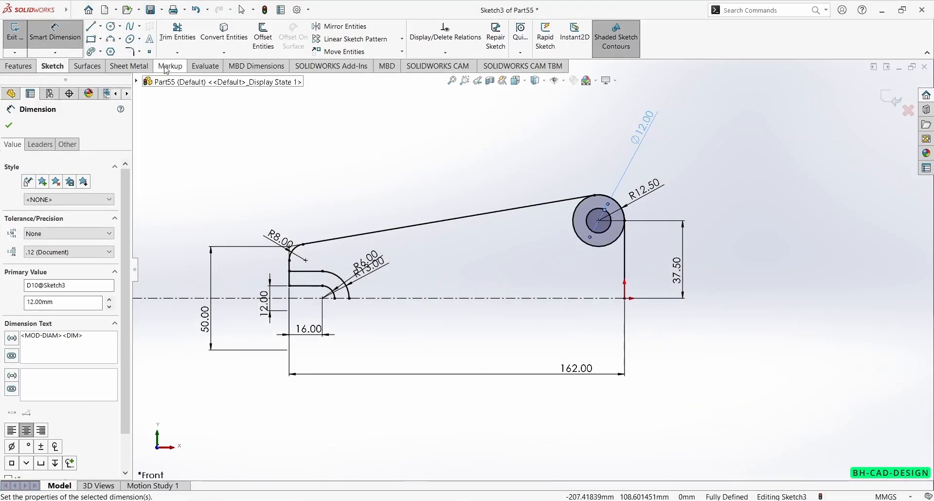
left_click(90, 26)
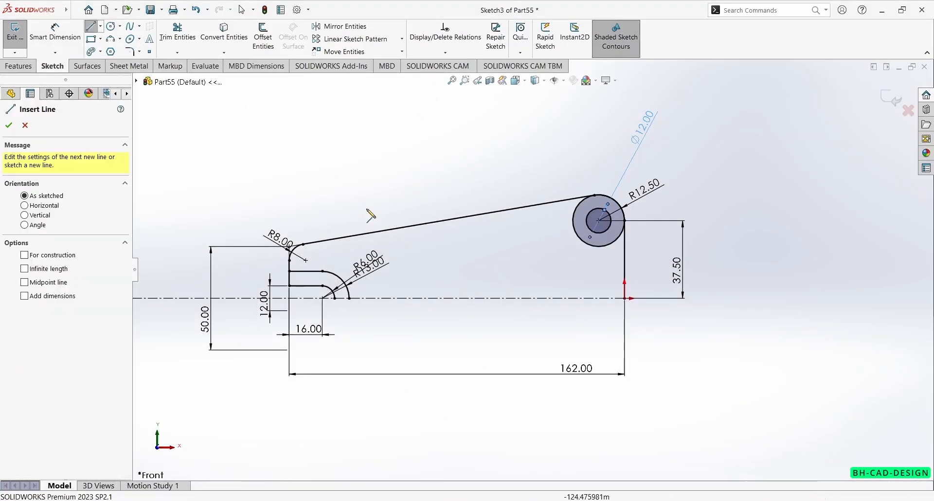
left_click(367, 233)
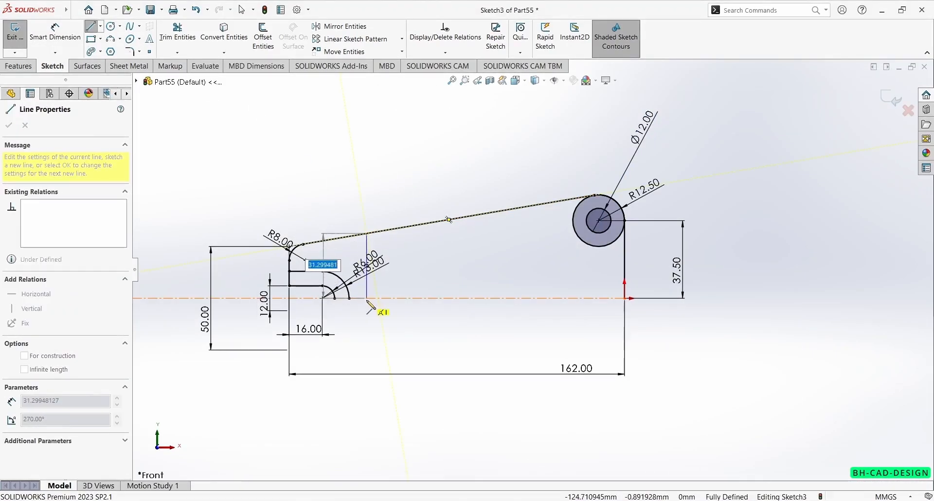
left_click(366, 298)
key("Escape")
- Dimension the new vertical line's distance from the short vertical edge at the slotted end as 35 mm
left_click(54, 32)
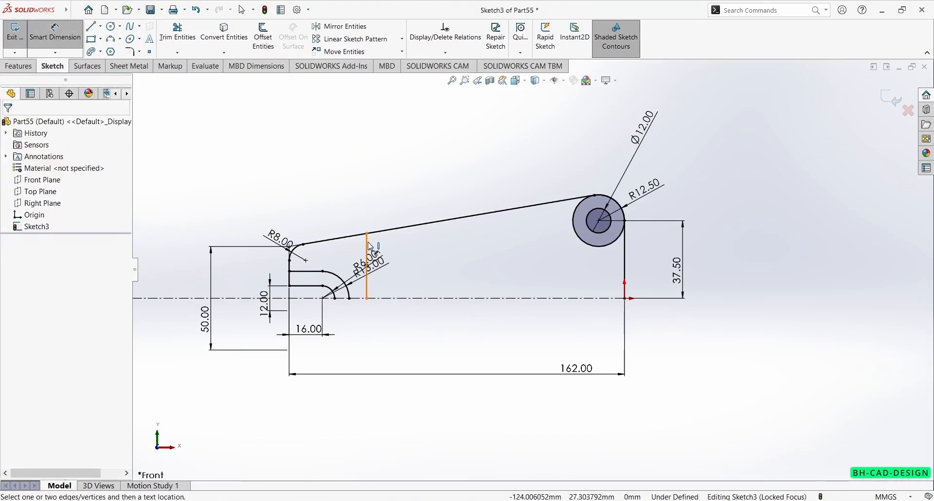
left_click(367, 253)
scroll(287, 264, "down", 6)
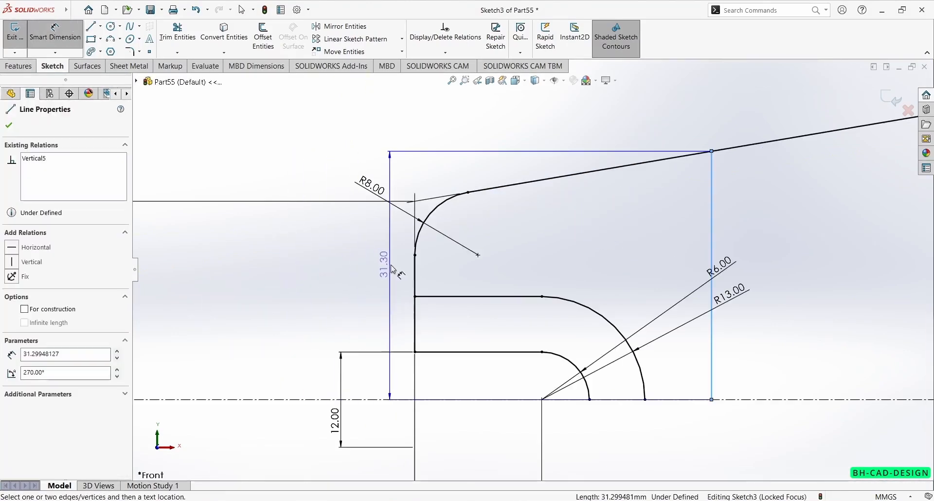
left_click(416, 282)
scroll(495, 200, "up", 4)
left_click(512, 156)
type("35")
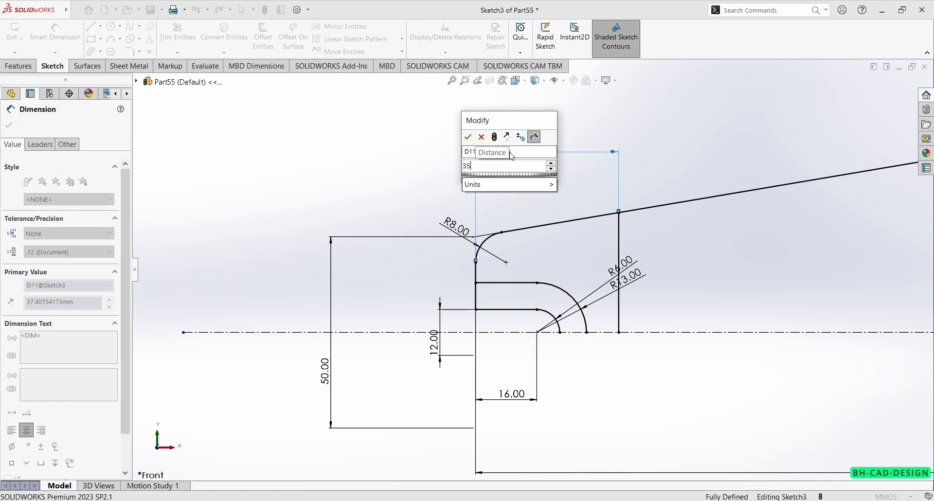
key("Return")
- Mirror the whole half profile, including the slot, corner circles and vertical line, about the horizontal centerline, keeping the original
scroll(532, 270, "up", 3)
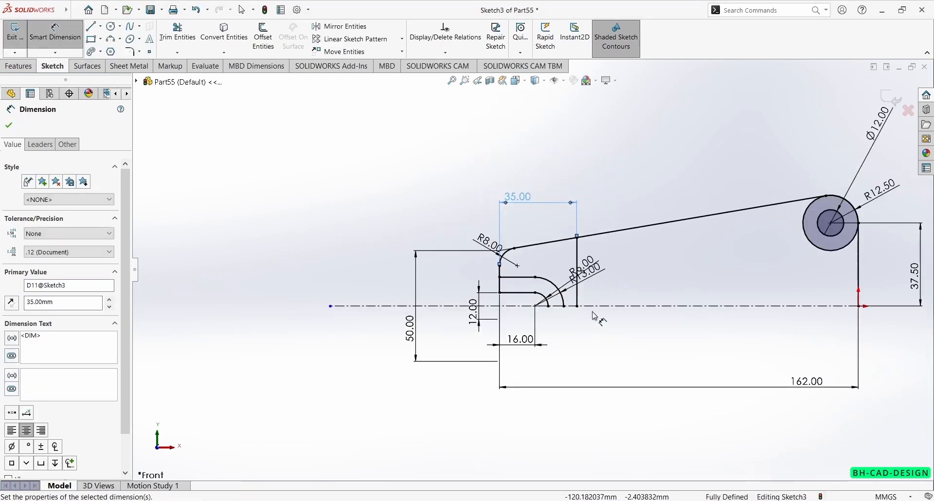
key("alt+Tab")
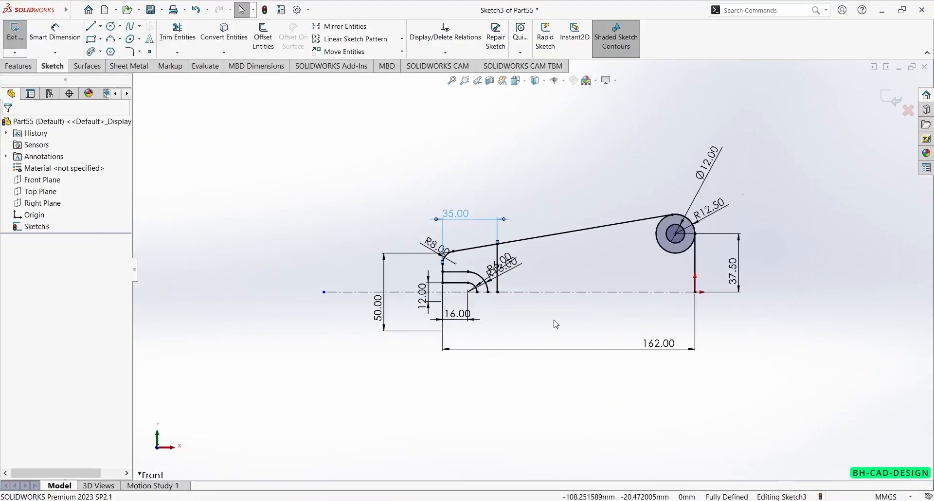
left_click_drag(245, 104, 823, 489)
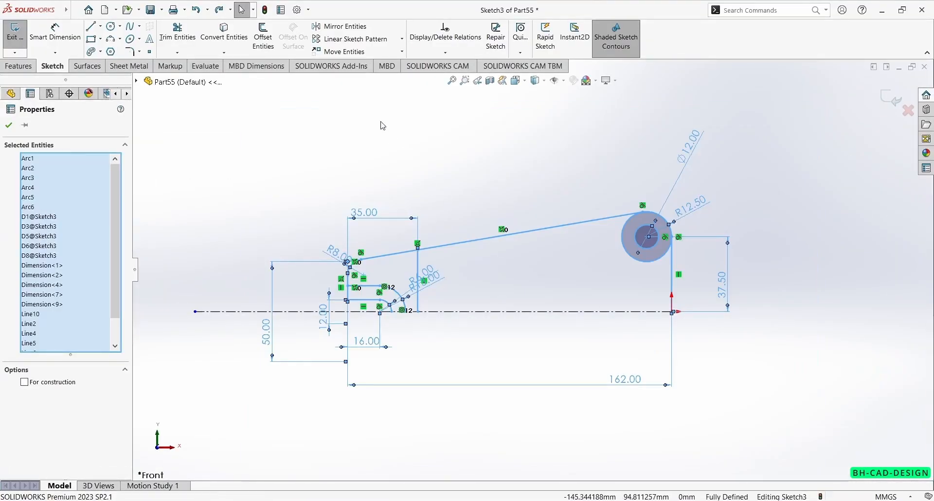
left_click(339, 28)
left_click(88, 385)
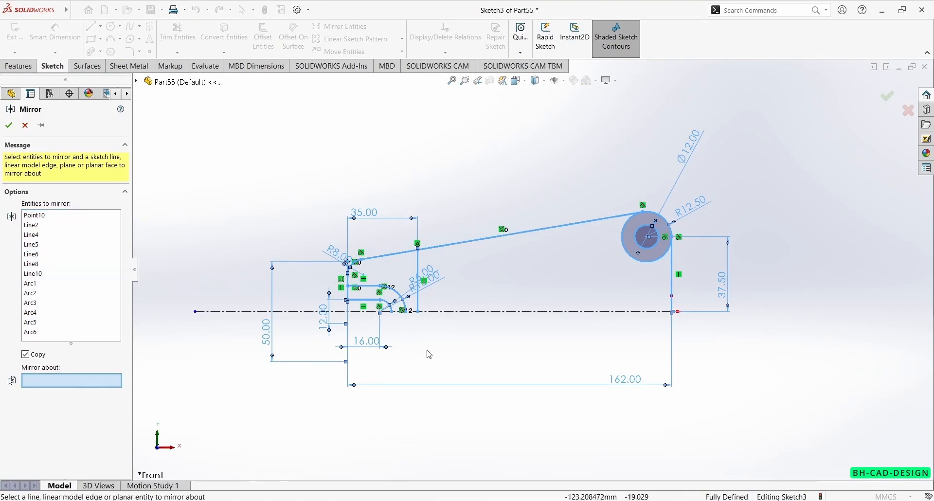
left_click(495, 312)
left_click(8, 125)
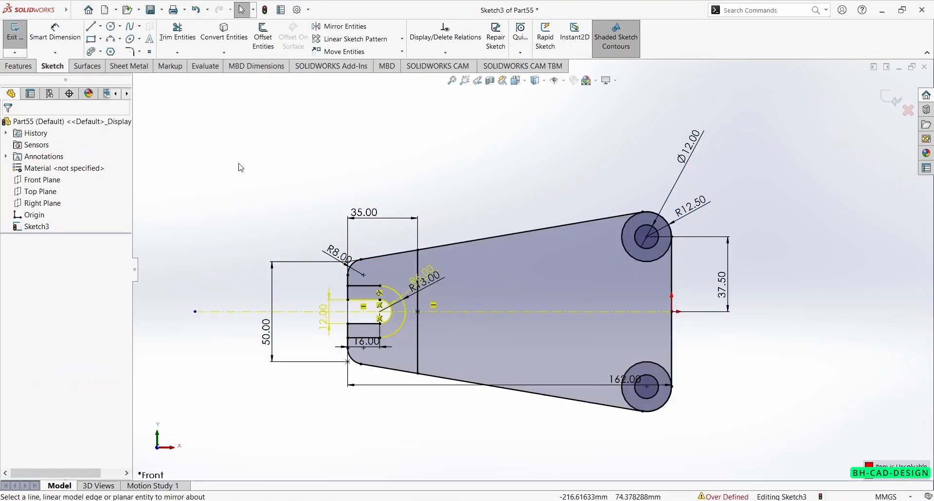
- Delete the over-defining 12 mm slot width dimension at the slotted end of the plate
scroll(343, 311, "down", 3)
left_click(334, 339)
key("Delete")
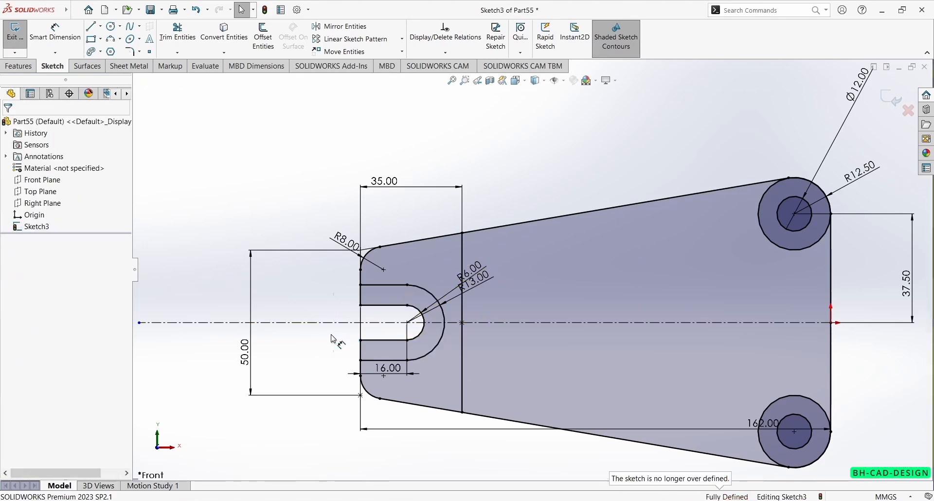
scroll(620, 294, "up", 2)
scroll(779, 238, "down", 1)
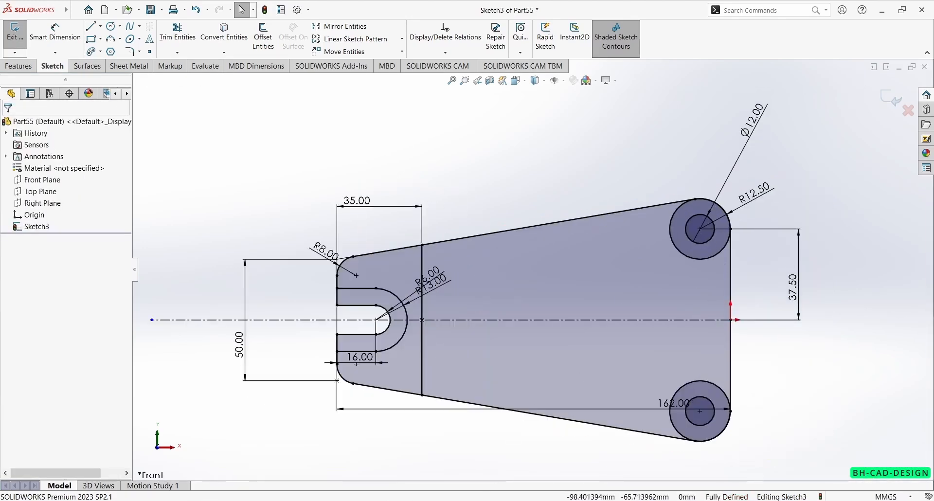
- Consult the reference drawing and sketch two concentric circles, about 56 mm and 32 mm in diameter, centered on the centerline mid-plate
key("alt+Tab")
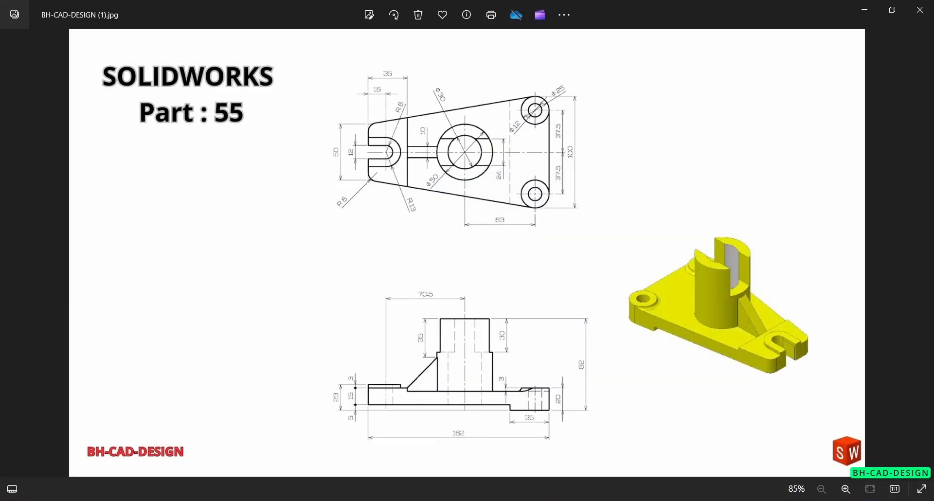
key("alt+Tab")
left_click(112, 26)
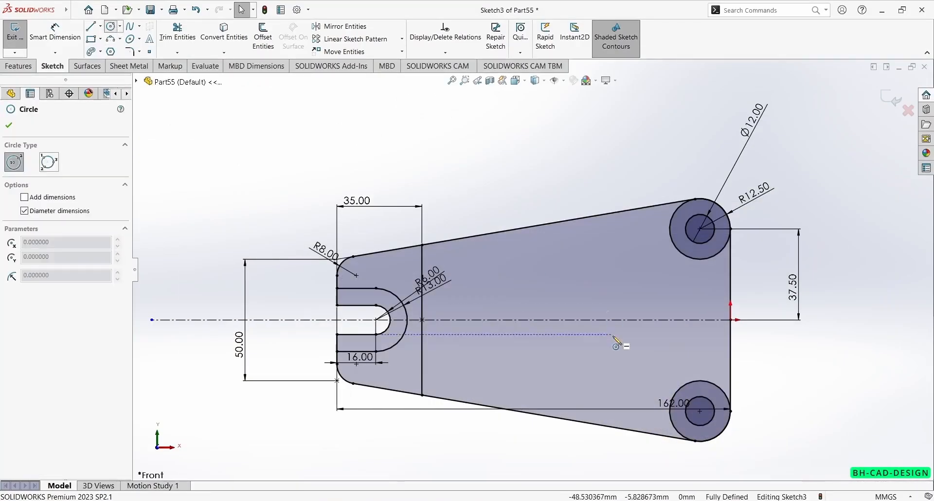
left_click(547, 320)
left_click(599, 277)
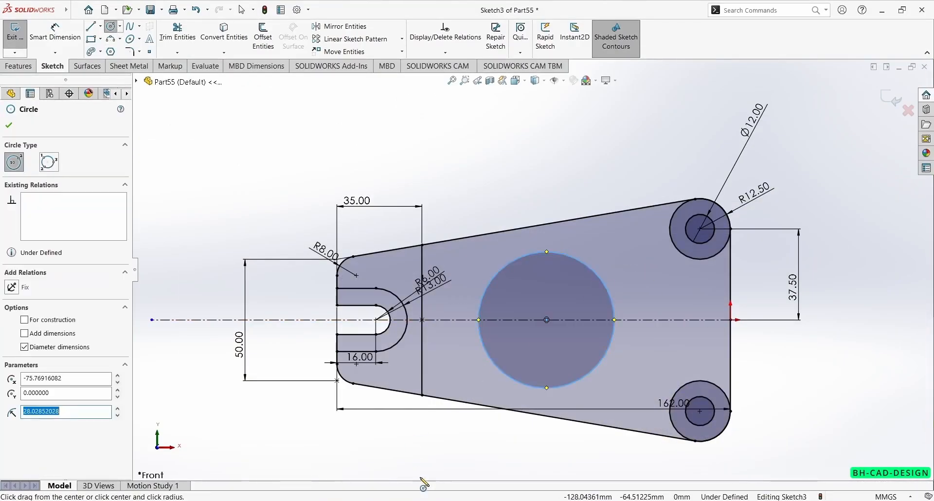
key("alt+Tab")
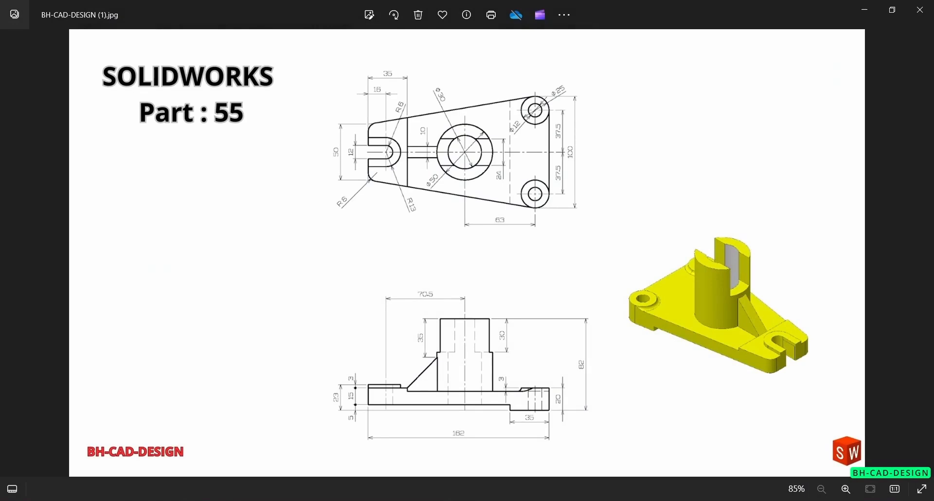
key("alt+Tab")
left_click(546, 320)
left_click(574, 292)
- Dimension the concentric boss circles with diameters of 50 mm for the outer and 30 mm for the inner
right_click_drag(589, 180, 580, 101)
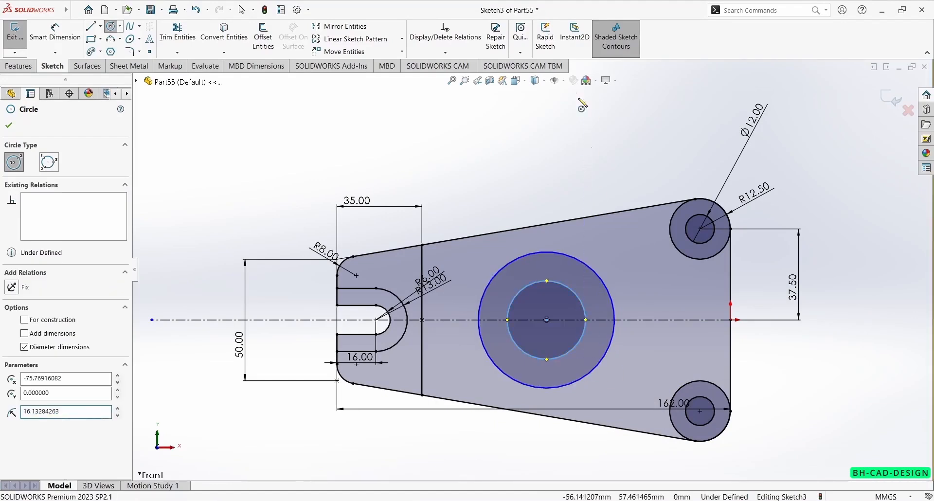
left_click(613, 292)
left_click(603, 166)
type("50")
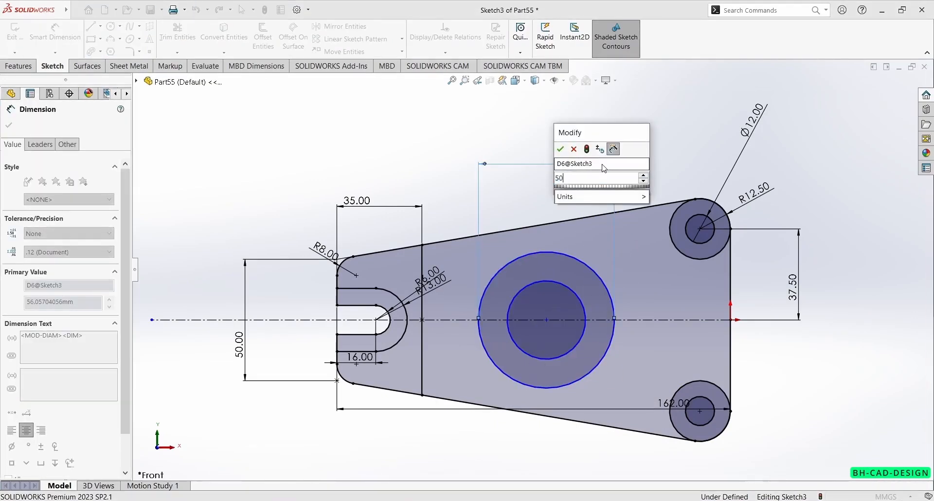
key("Return")
left_click(584, 309)
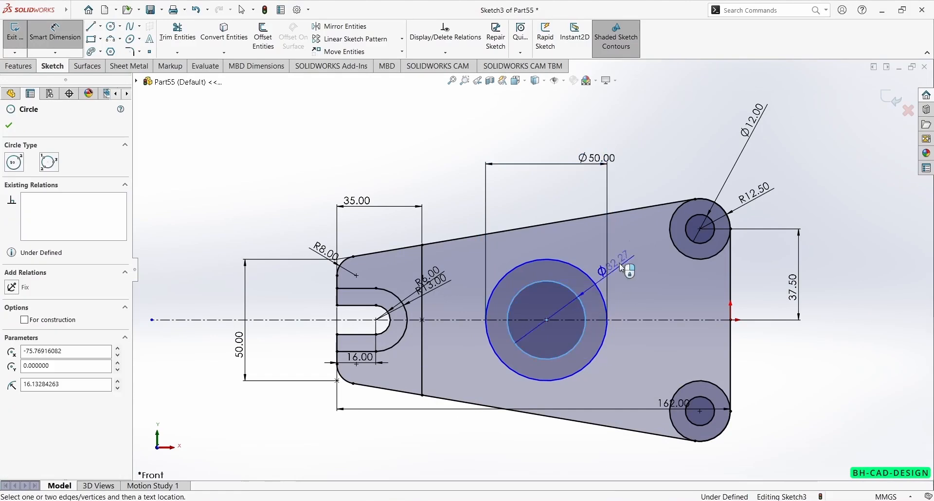
left_click(625, 260)
type("30")
key("Return")
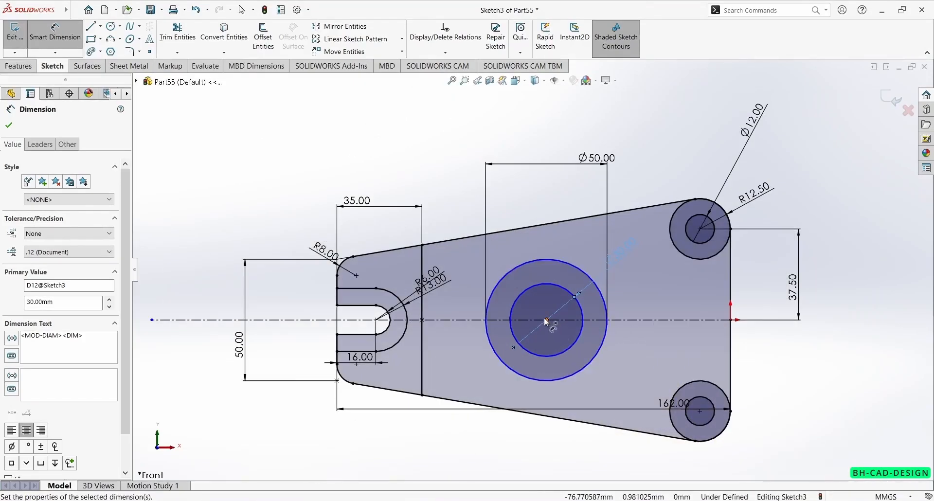
- Dimension the horizontal distance from the boss circles' center to the lower corner hole's center as 63 mm
left_click(546, 320)
left_click(700, 412)
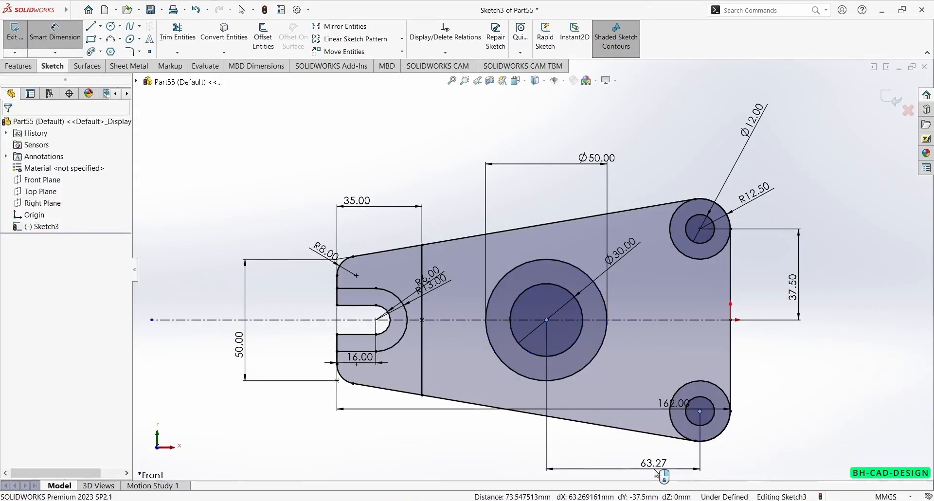
left_click(656, 470)
type("63")
key("Return")
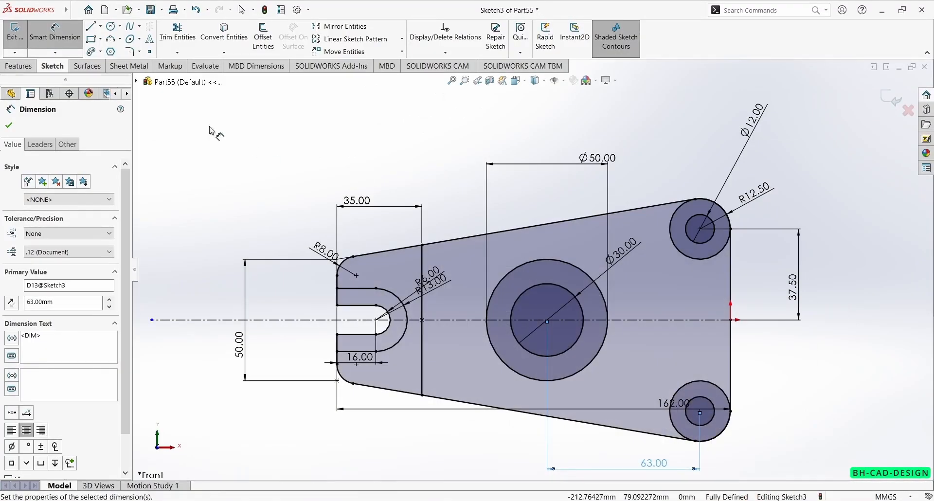
- Sketch two aligned horizontal lines, each about 12 mm long, bridging the boss circles on both sides above the centerline
left_click(91, 26)
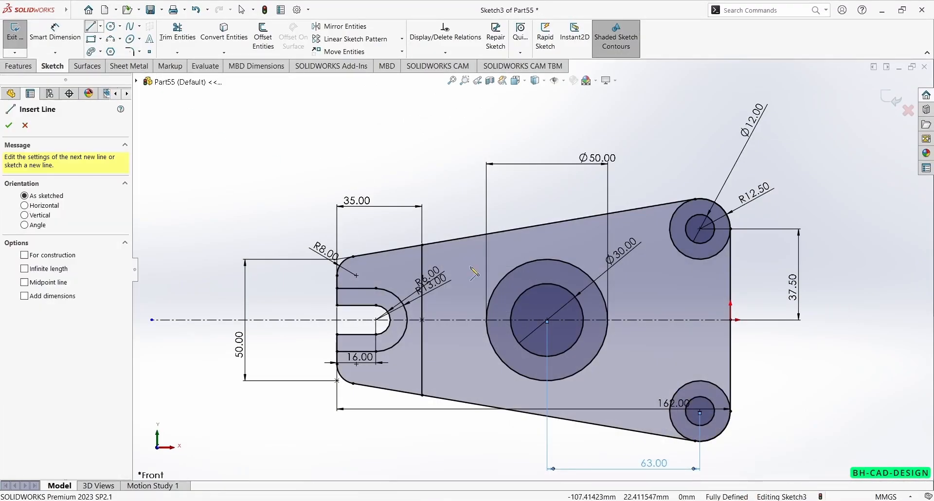
left_click(493, 294)
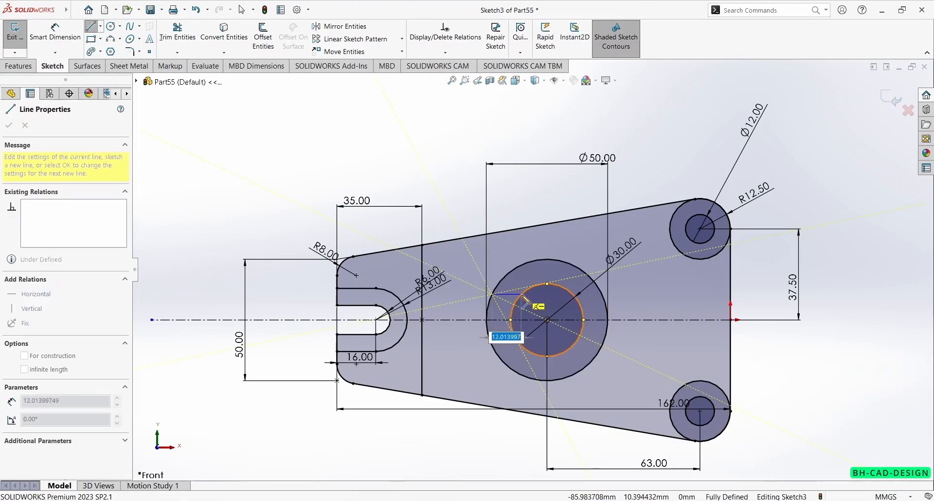
left_click(521, 295)
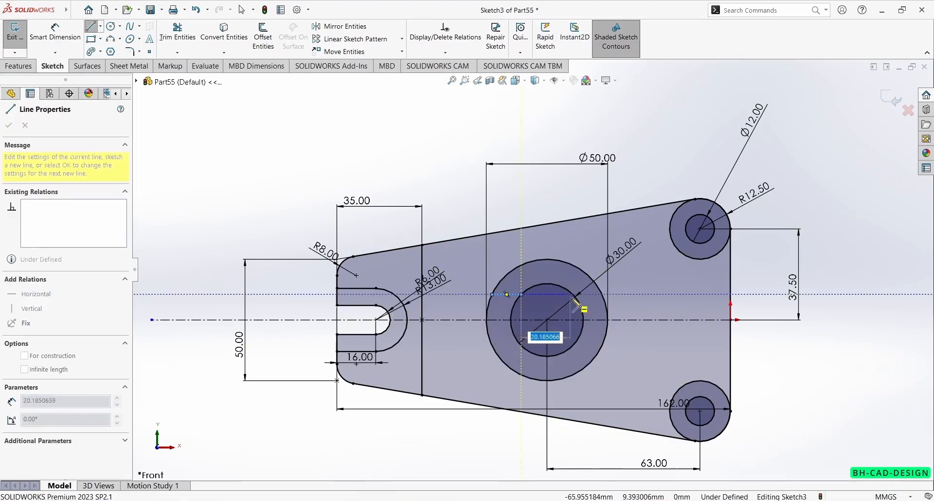
key("Escape")
left_click(90, 26)
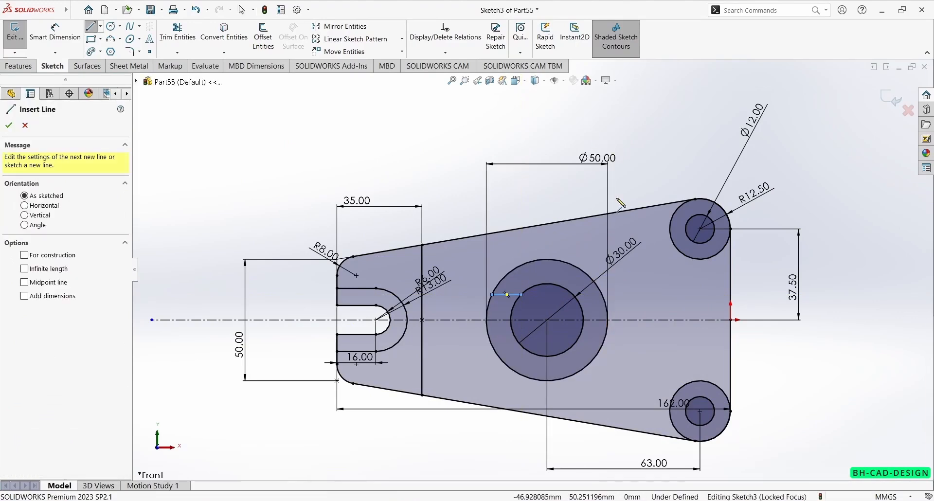
left_click(576, 296)
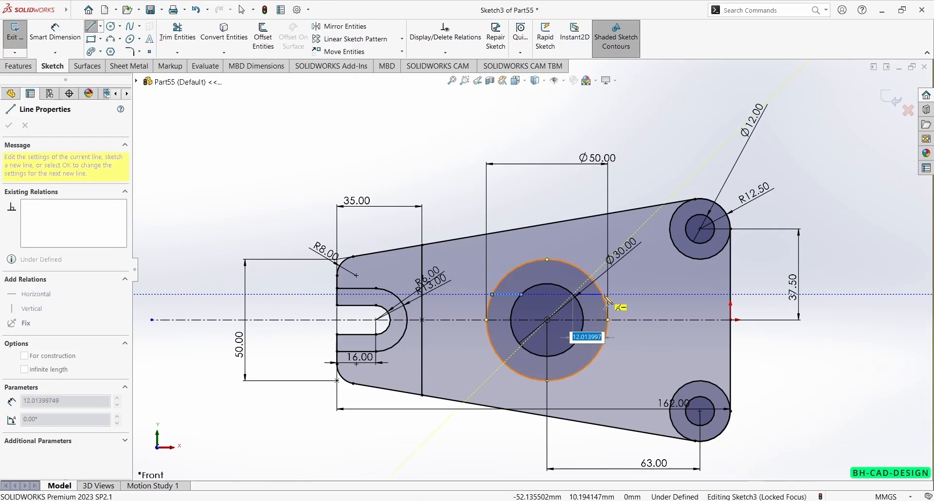
left_click(605, 295)
key("Escape")
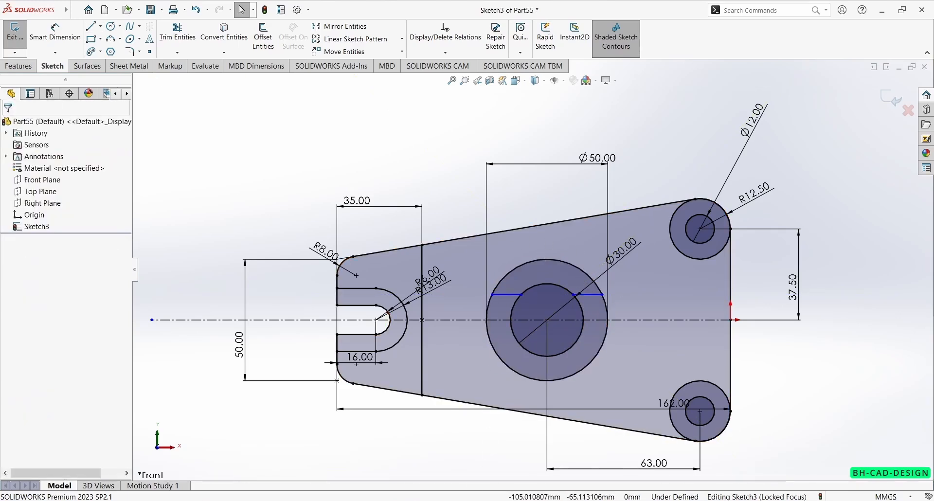
- Consult the reference drawing and dimension the horizontal boss line symmetrically across the centerline as 24 mm
key("alt+Tab")
key("alt+Tab")
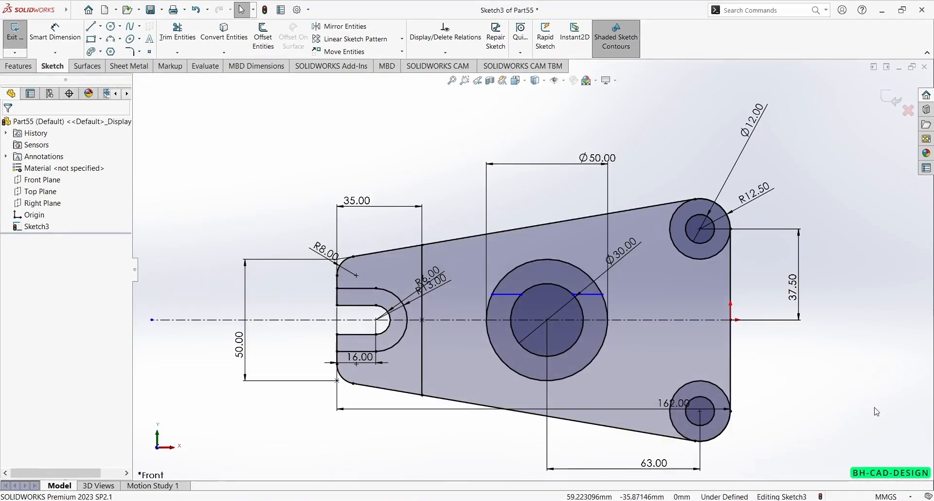
key("d")
left_click(592, 296)
left_click(625, 320)
left_click(656, 334)
type("24")
key("Return")
key("Escape")
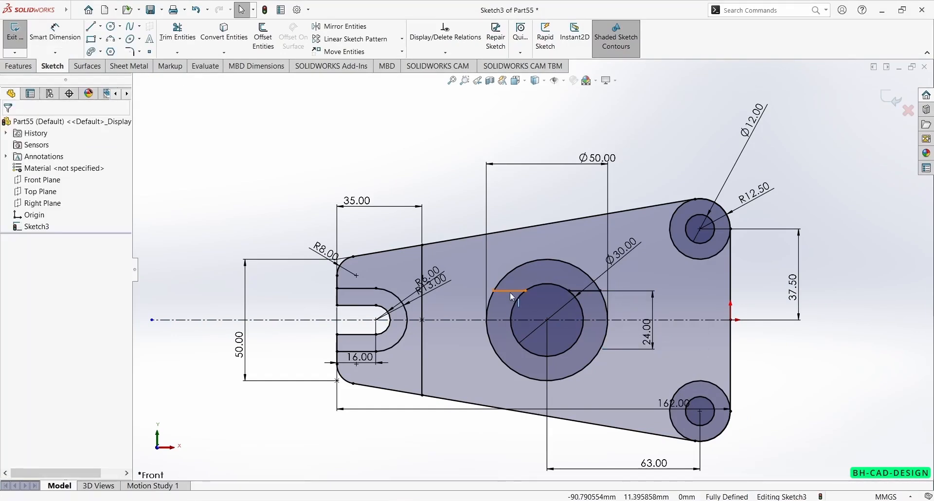
- Mirror the two short horizontal boss lines about the centerline, keeping the originals
left_click(510, 291)
left_click(584, 291, "ctrl")
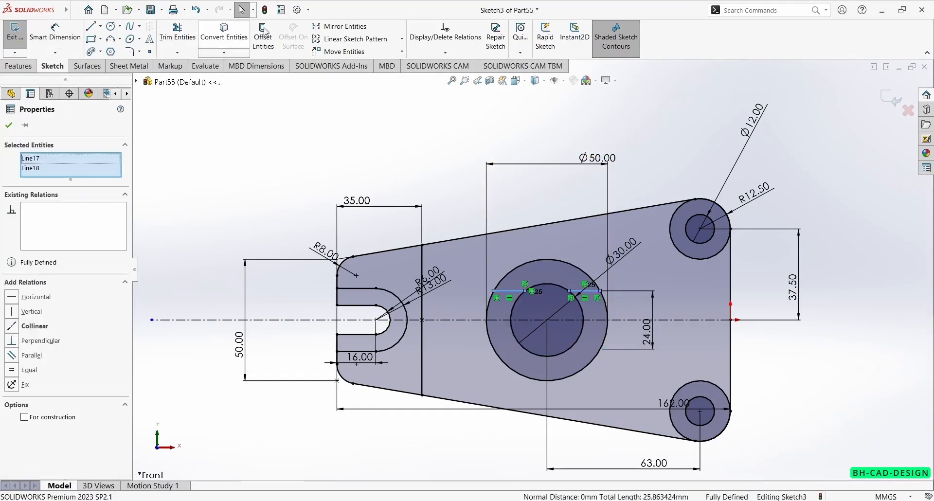
left_click(340, 26)
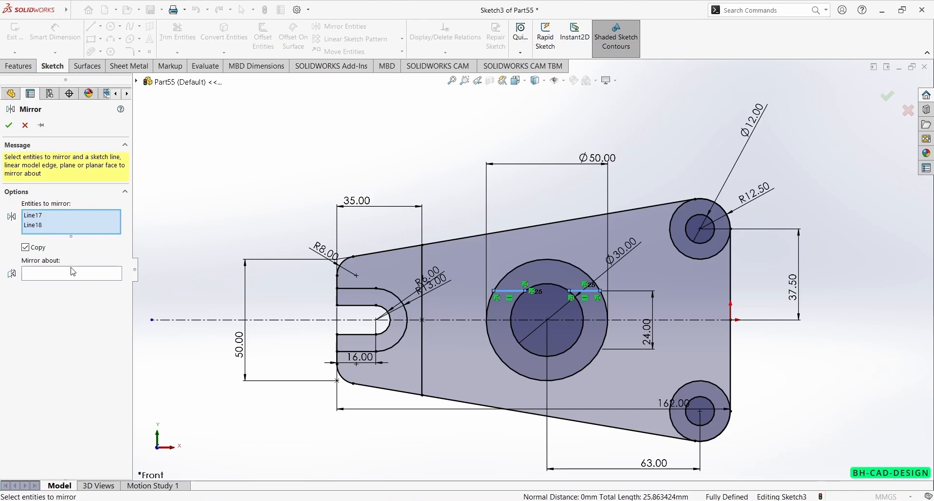
left_click(102, 274)
left_click(452, 320)
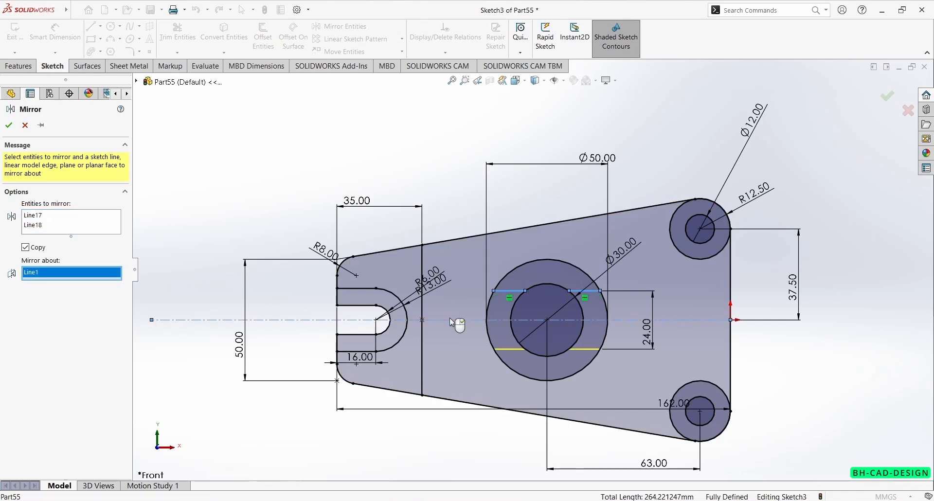
left_click(9, 127)
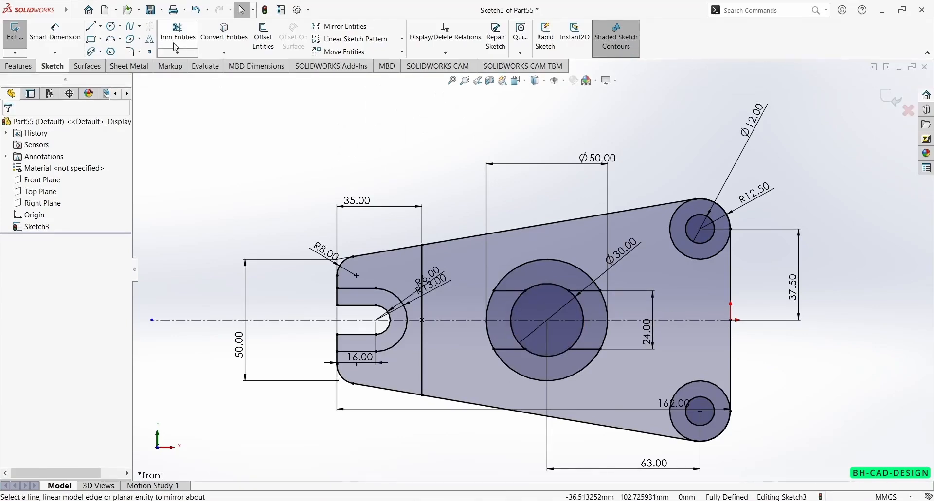
- Sketch a vertical line about 91 mm long between the two sloped edges, between the boss and the corner circles
left_click(91, 27)
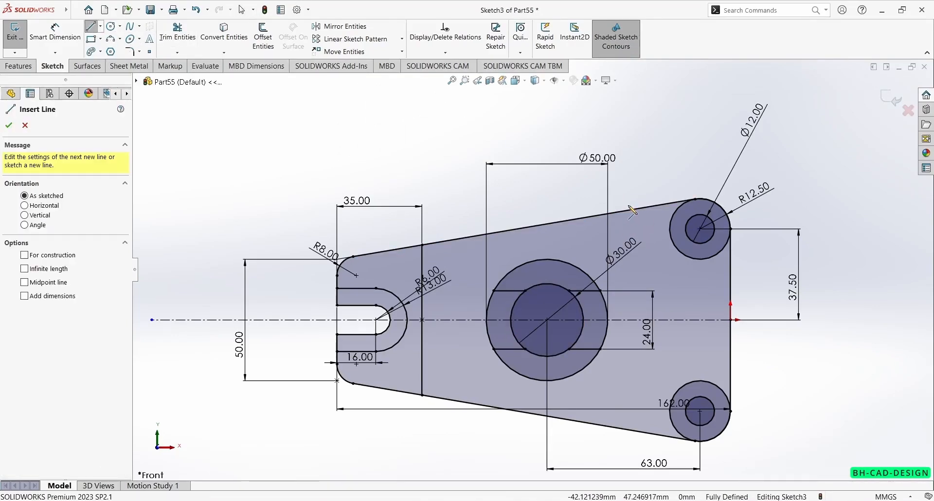
left_click(631, 210)
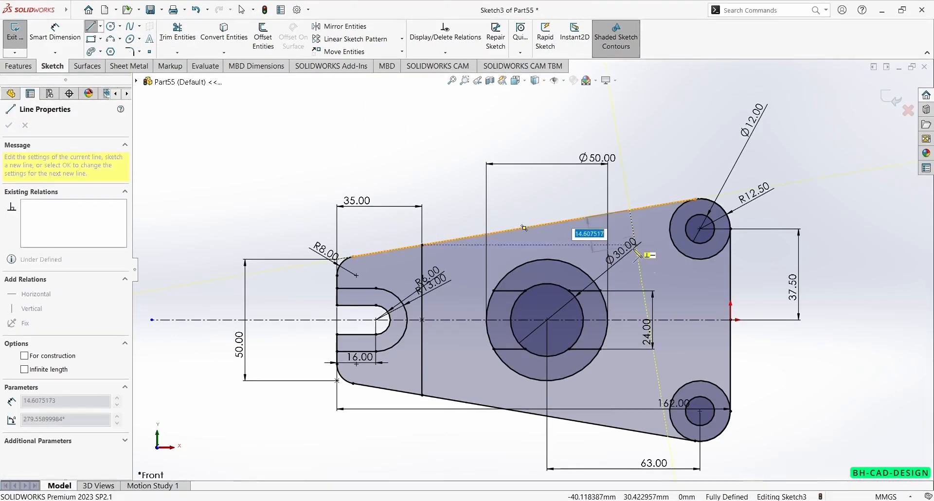
left_click(630, 430)
- Dimension the new vertical line's distance from the plate's wide end edge as 35 mm and finish dimensioning
right_click_drag(525, 462, 480, 494)
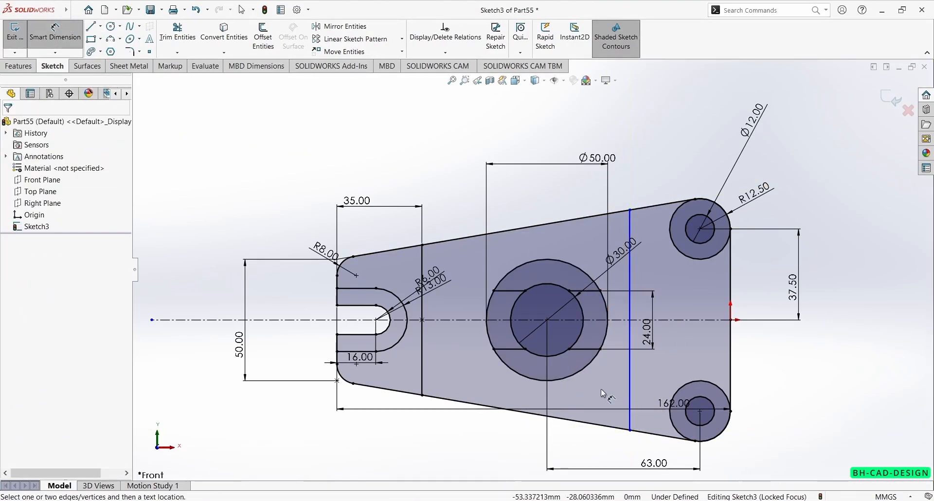
left_click(630, 384)
left_click(730, 350)
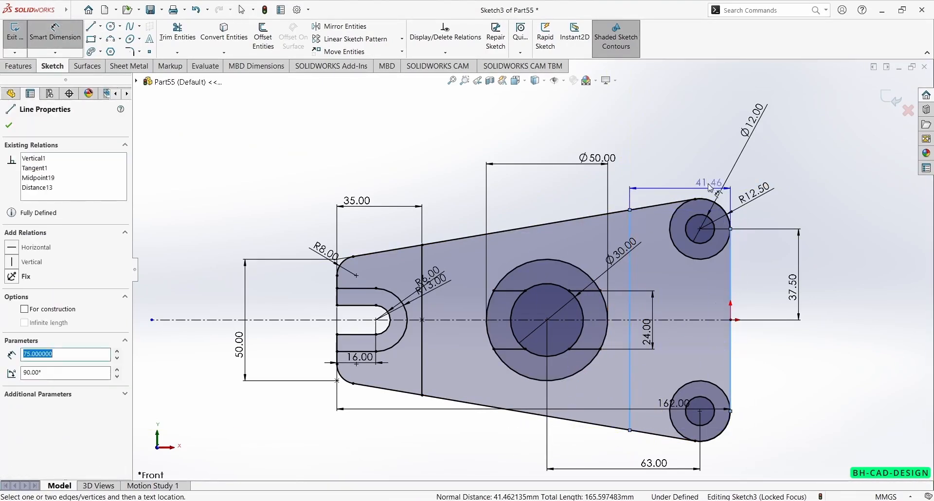
left_click(693, 126)
type("35")
key("Return")
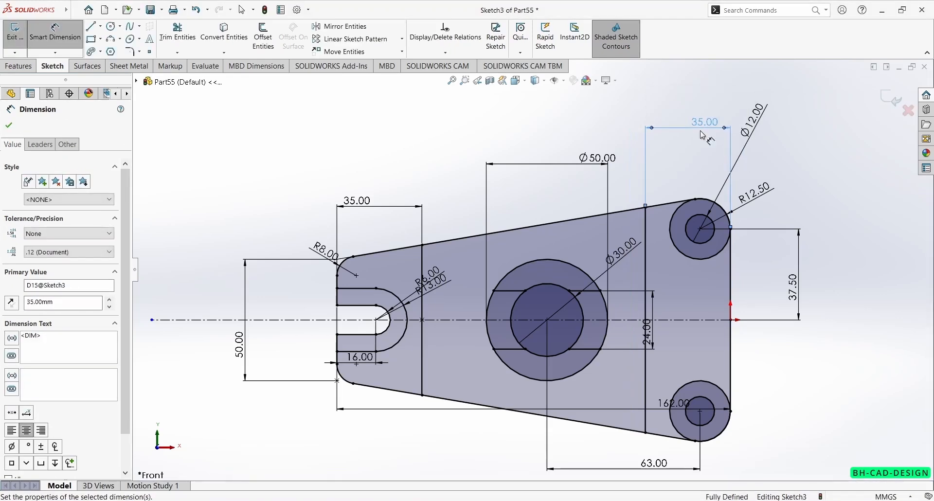
scroll(702, 135, "up", 3)
scroll(595, 248, "down", 2)
left_click(9, 125)
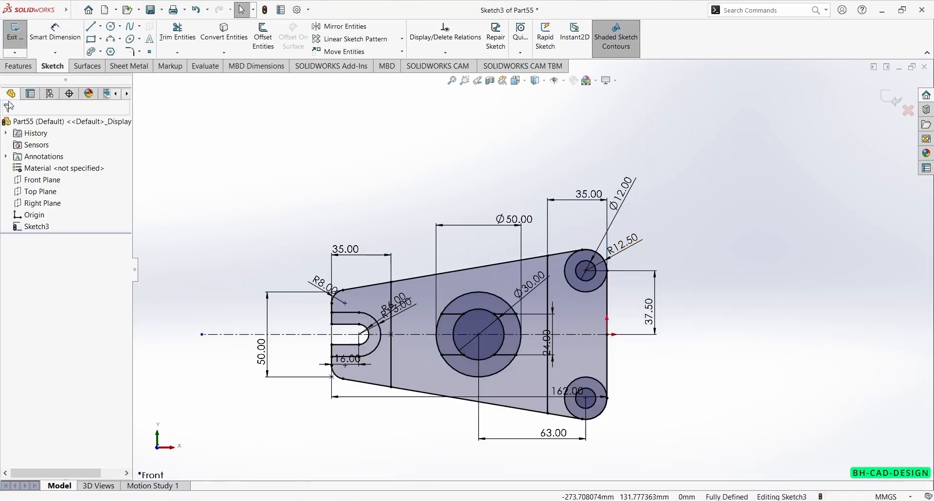
- Check the reference drawing and extrude the two sketch regions at the narrow slotted end, outside the R13 arc, by 15 mm
left_click(18, 66)
left_click(18, 43)
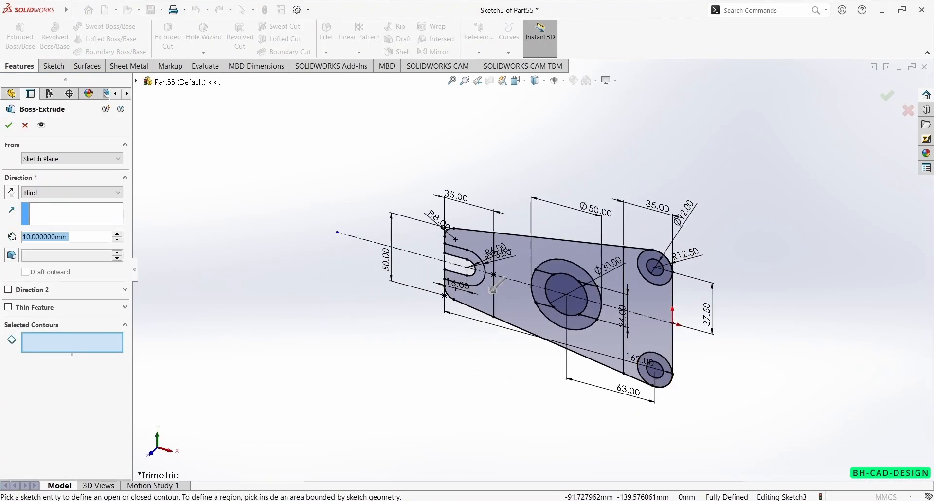
key("alt+Tab")
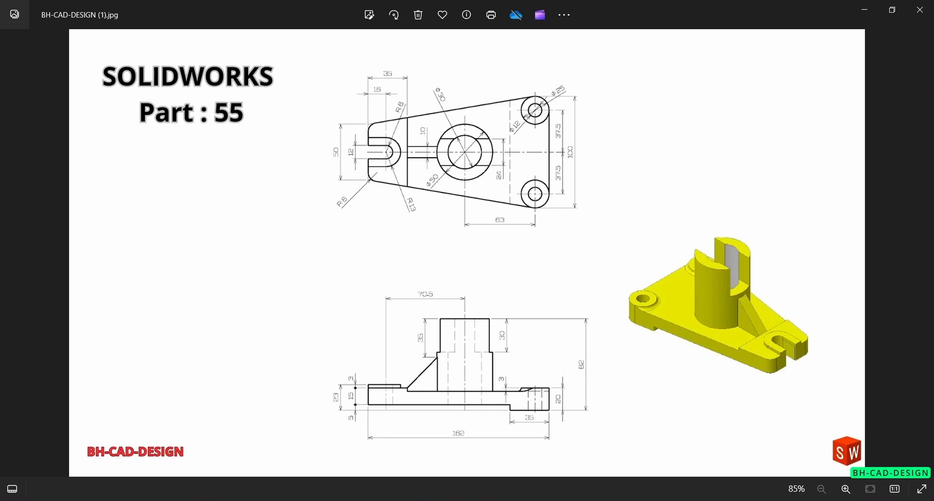
key("alt+Tab")
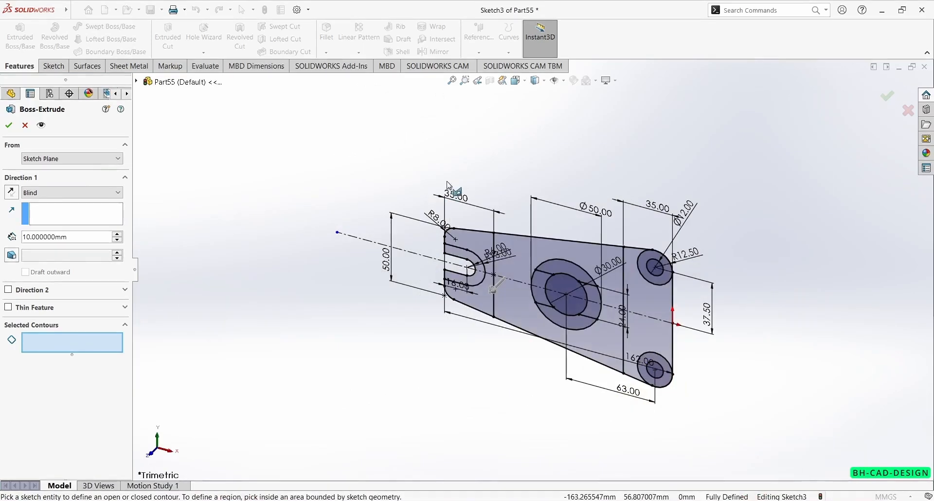
left_click(475, 235)
left_click(486, 302)
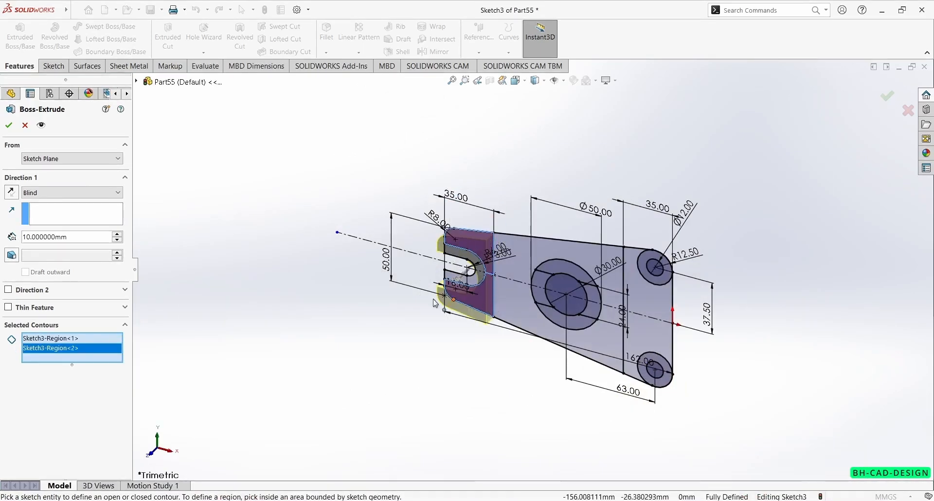
double_click(81, 237)
type("15")
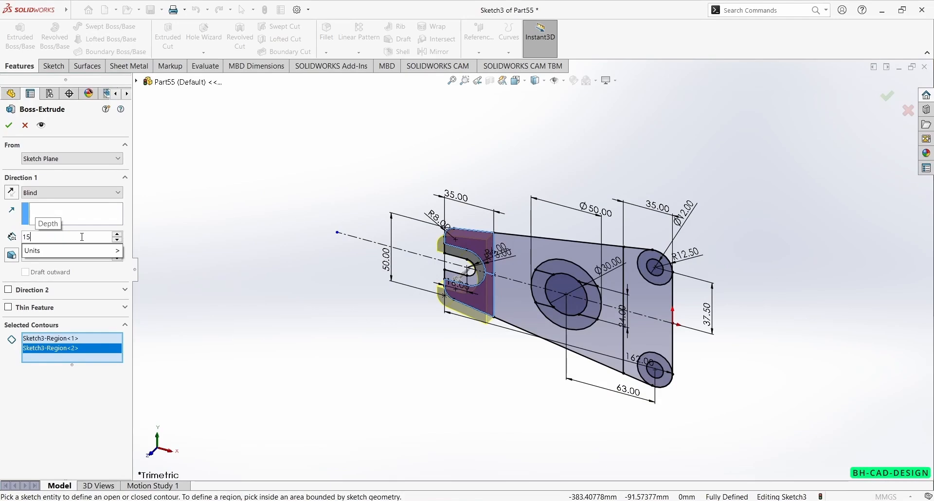
key("Return")
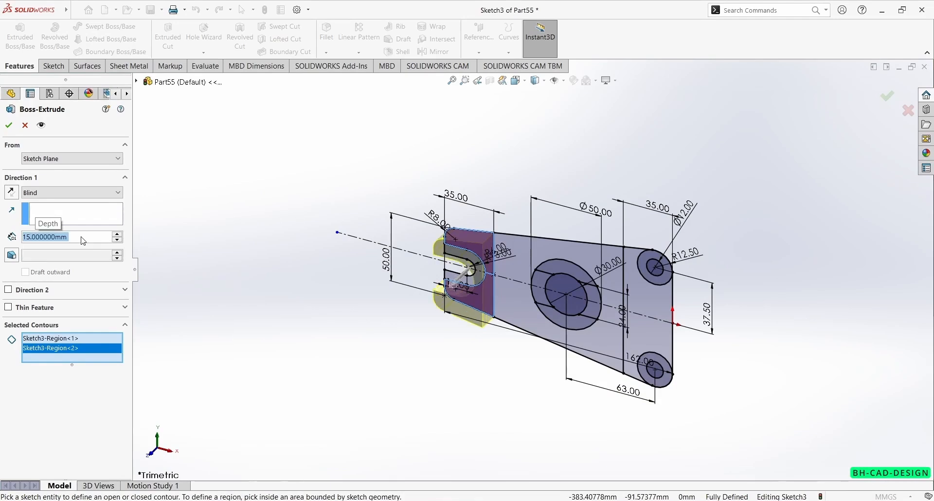
left_click(8, 125)
- Reuse the base sketch to extrude the U-shaped regions bordering the open slot by 18 mm
middle_click_drag(768, 258, 524, 215)
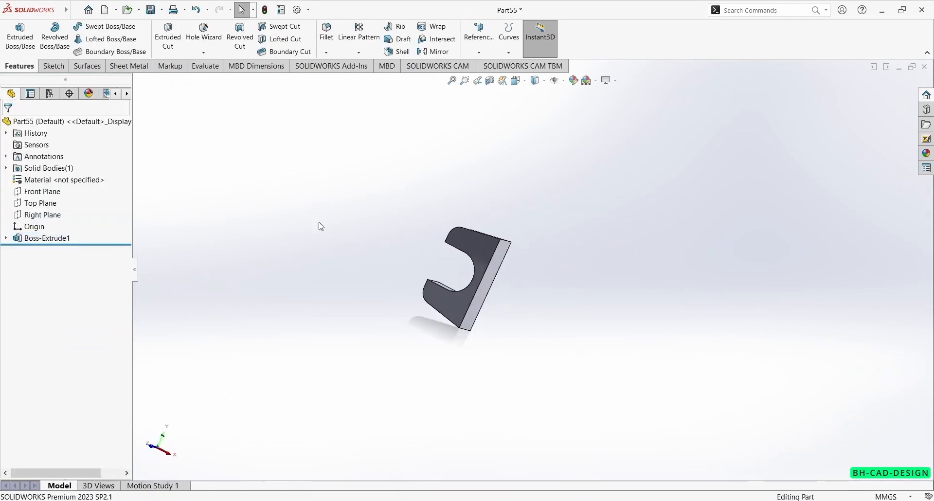
left_click(5, 238)
left_click(47, 249)
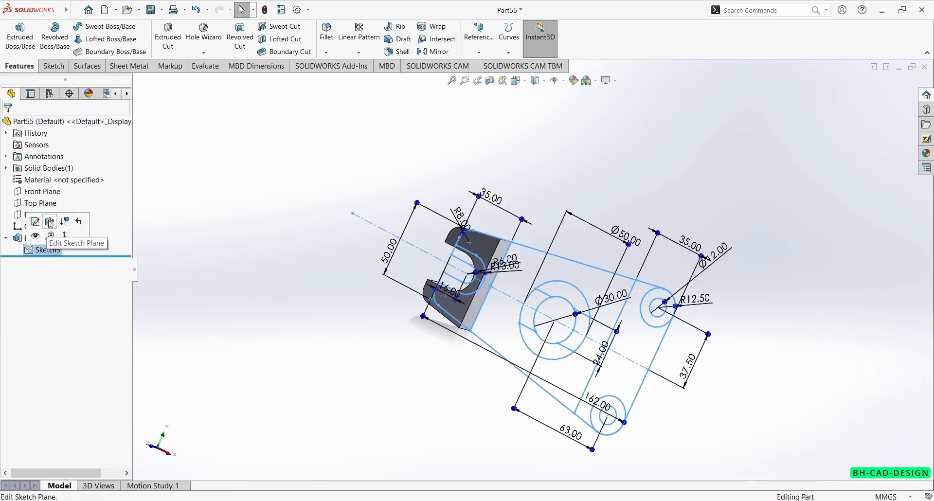
scroll(515, 267, "down", 2)
left_click(448, 254)
middle_click_drag(448, 254, 424, 255)
left_click(443, 289)
mouse_move(380, 317)
middle_mouse_down()
mouse_move(517, 313)
mouse_move(530, 253)
middle_mouse_up()
double_click(73, 238)
type("18")
key("Return")
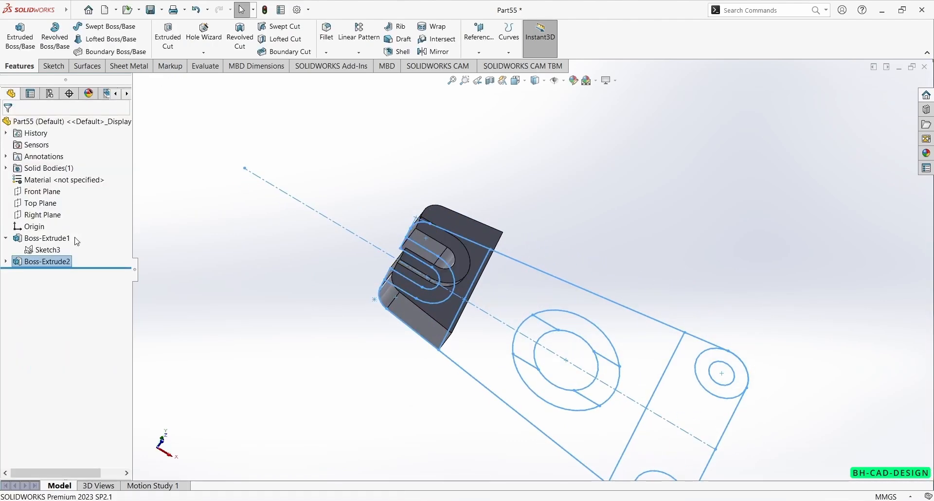
- Start an extrusion from the base sketch using the two middle plate regions around the 50 mm circle
mouse_move(254, 230)
middle_mouse_down()
mouse_move(432, 188)
mouse_move(513, 360)
mouse_move(373, 294)
mouse_move(301, 285)
middle_mouse_up()
left_click(32, 252)
mouse_move(369, 272)
middle_mouse_down()
mouse_move(531, 326)
mouse_move(559, 396)
mouse_move(608, 340)
mouse_move(628, 275)
middle_mouse_up()
scroll(641, 238, "down", 2)
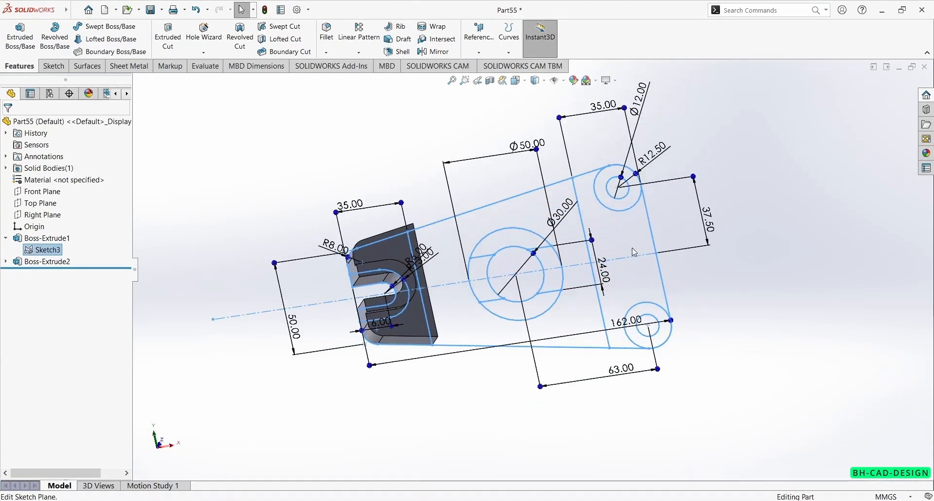
left_click(475, 500)
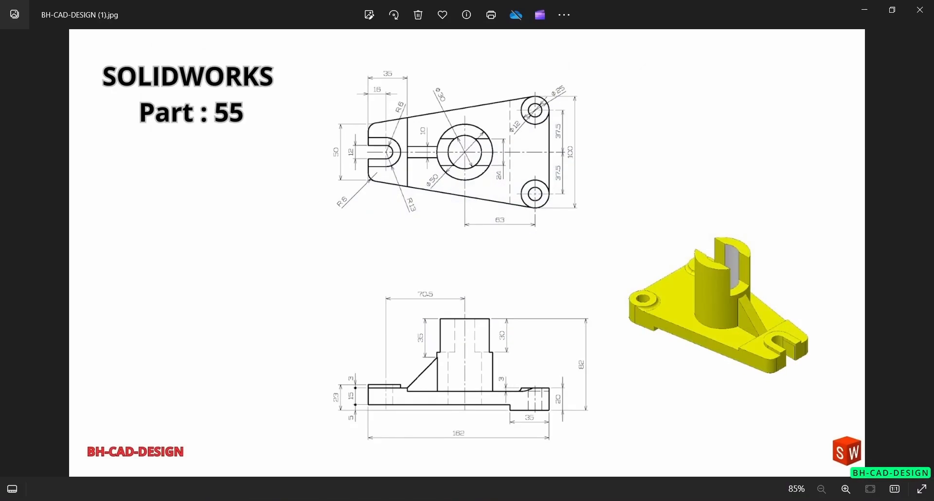
left_click(492, 500)
left_click(22, 36)
left_click(436, 250)
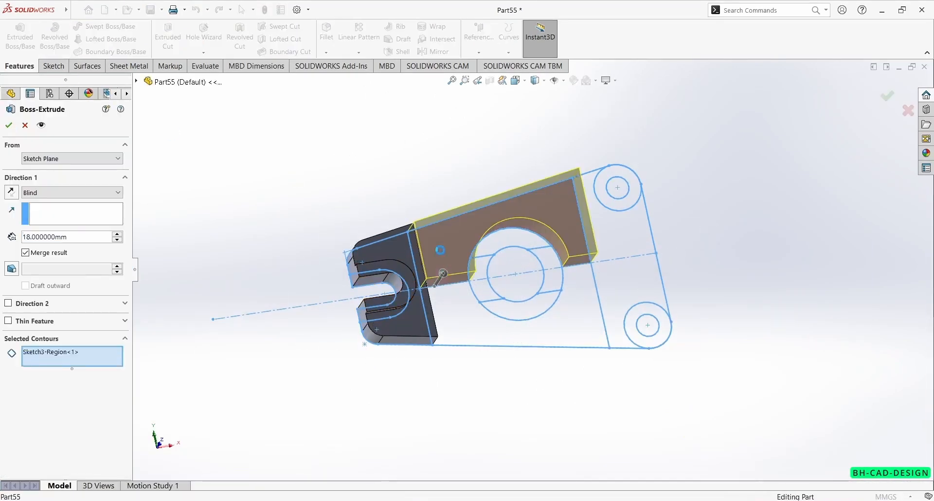
left_click(471, 329)
middle_click_drag(398, 303, 405, 321)
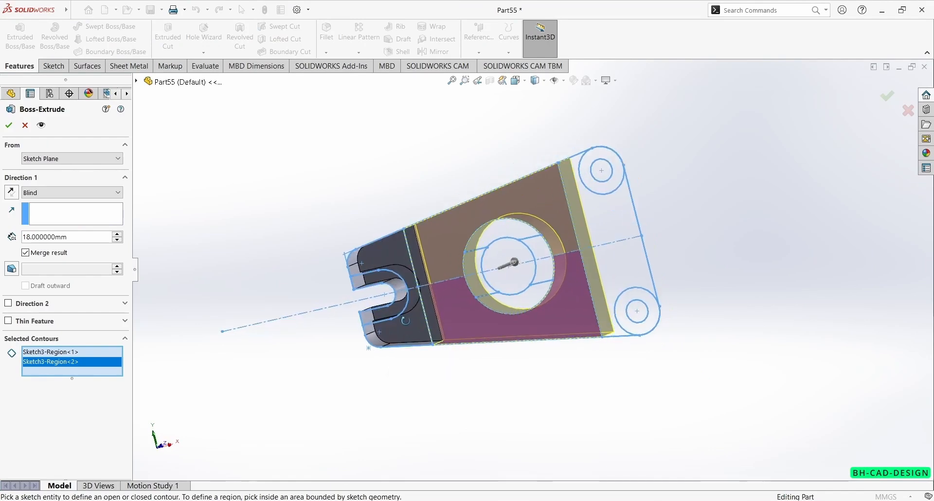
- Check the reference drawing and extrude the two middle plate regions by 12 mm
left_click(492, 500)
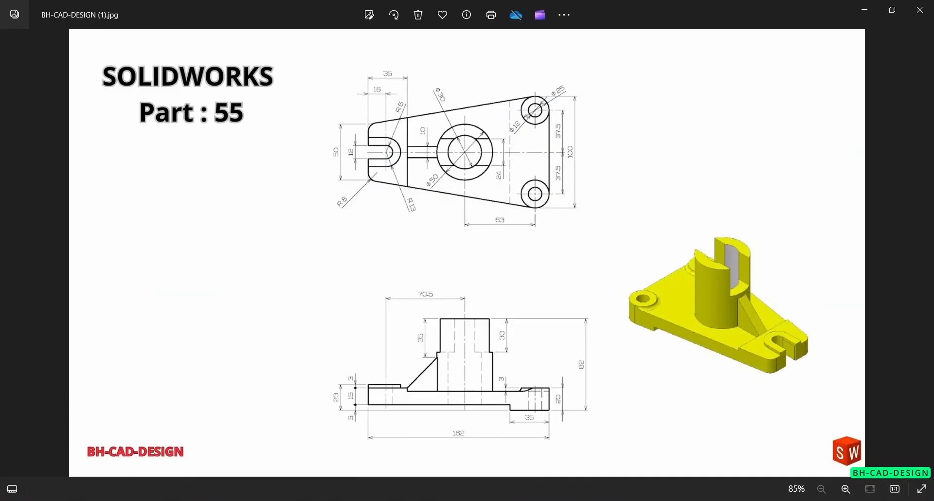
key("alt+Tab")
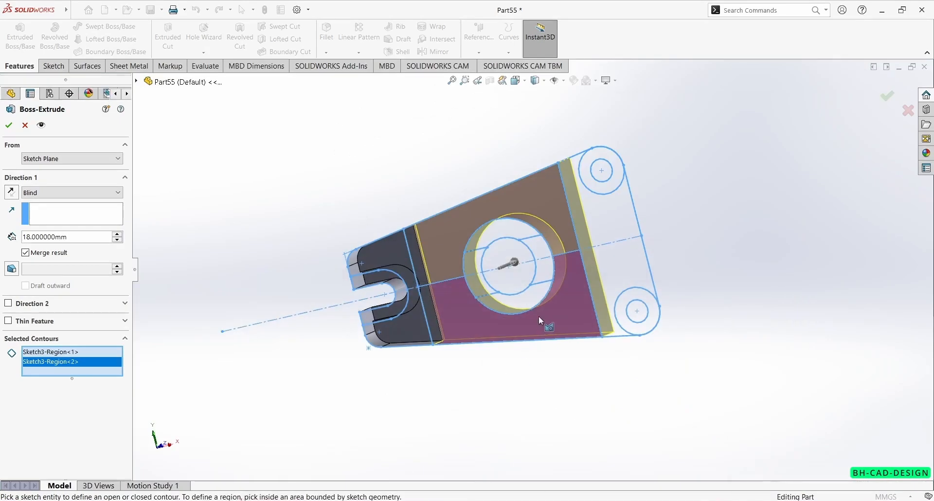
double_click(76, 236)
type("12")
key("Return")
key("Return")
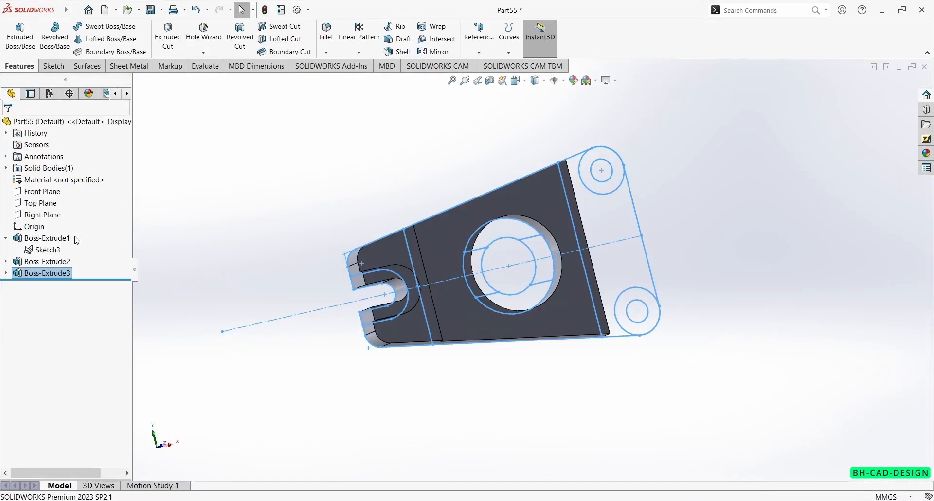
- Extrude the two wide-end regions outside the corner circles 12 mm in the first direction and 5 mm in the second
mouse_move(317, 330)
middle_mouse_down()
mouse_move(375, 137)
mouse_move(462, 267)
mouse_move(514, 320)
mouse_move(562, 191)
mouse_move(448, 267)
middle_mouse_up()
left_click(47, 250)
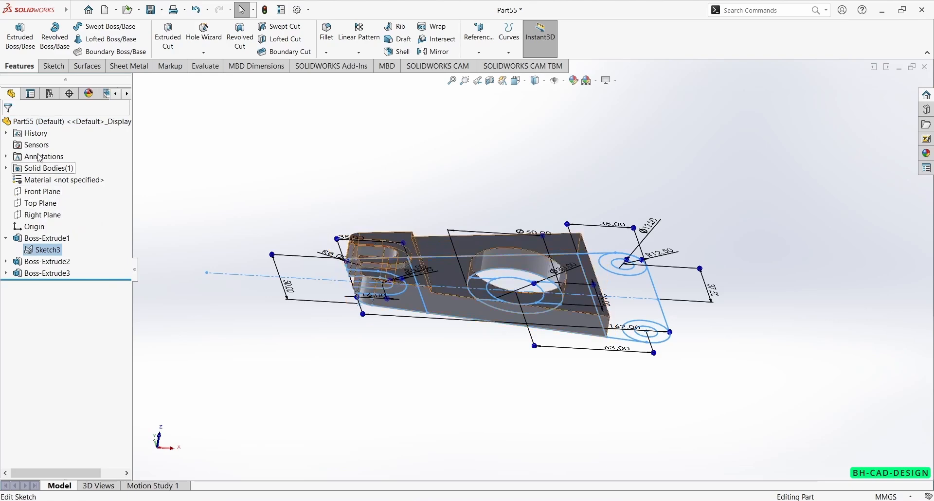
left_click(20, 35)
left_click(613, 280)
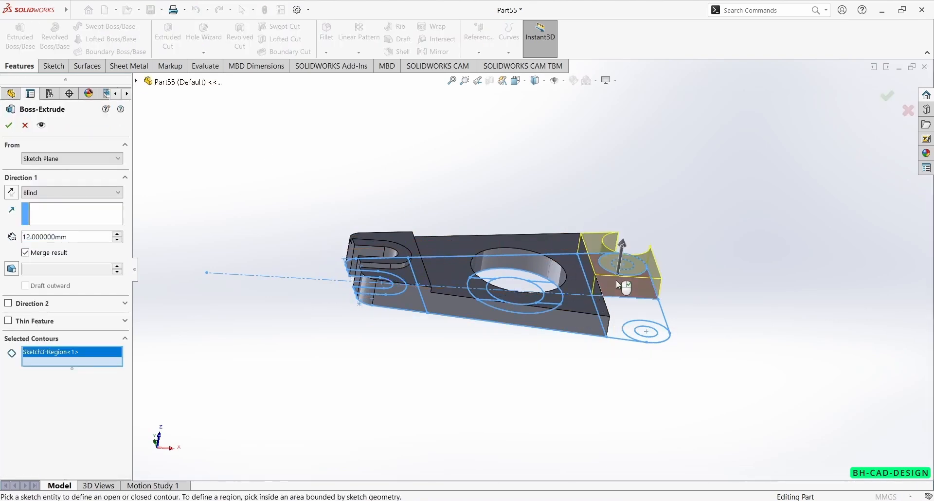
left_click(604, 315)
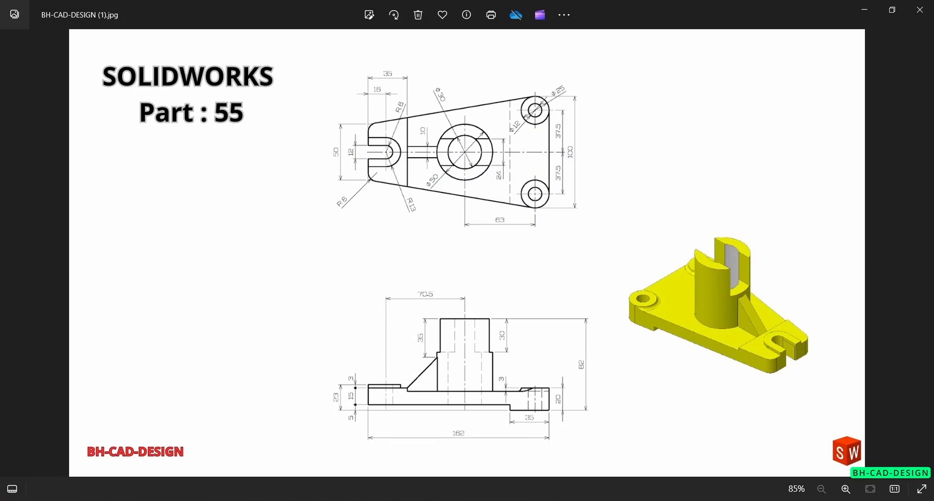
key("alt+Tab")
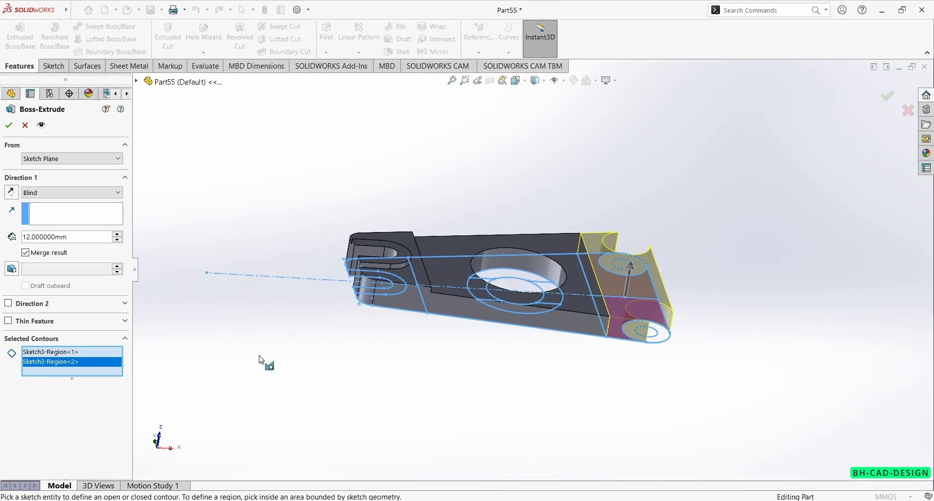
left_click(29, 305)
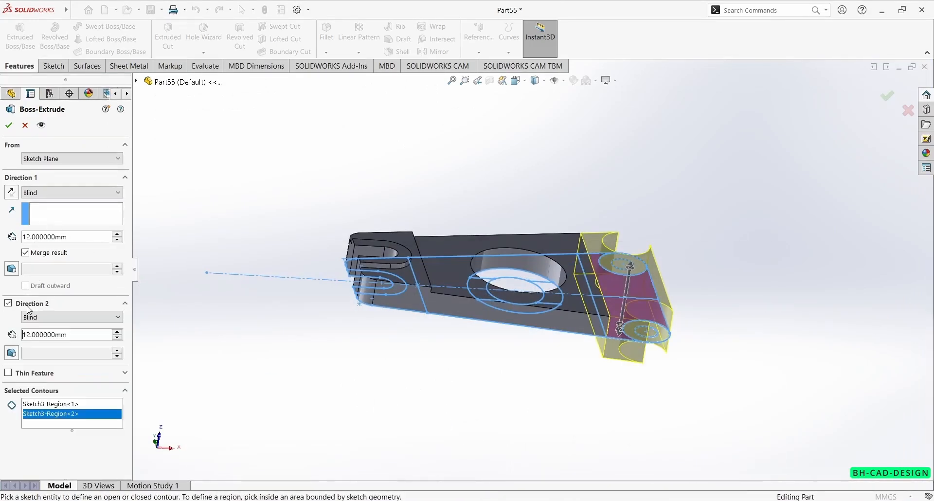
left_click_drag(83, 337, 3, 334)
type("5")
key("Return")
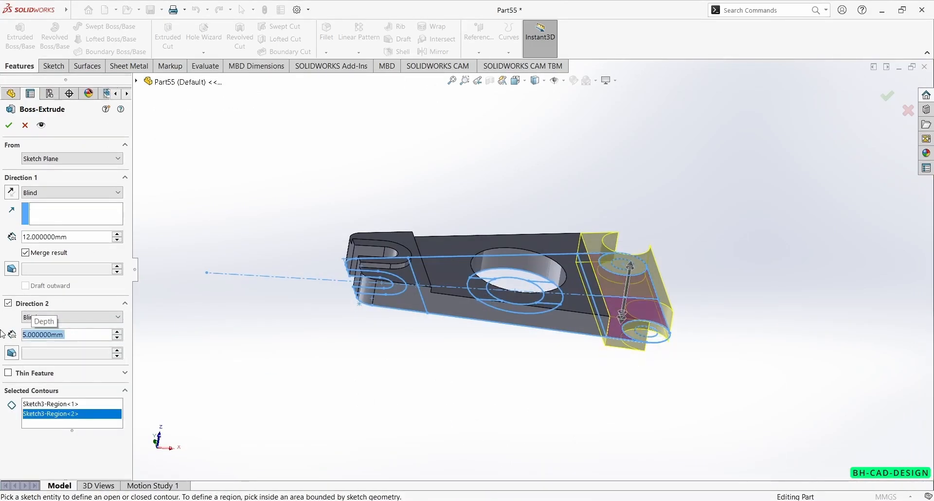
key("Return")
left_click(365, 189)
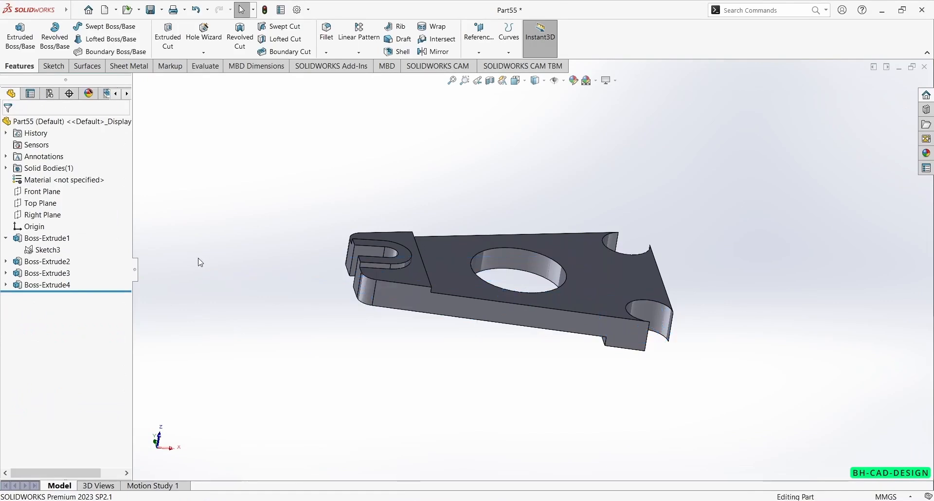
- Start an extrusion from the base sketch with only the ring regions around the two 12 mm corner holes as contours
left_click(46, 250)
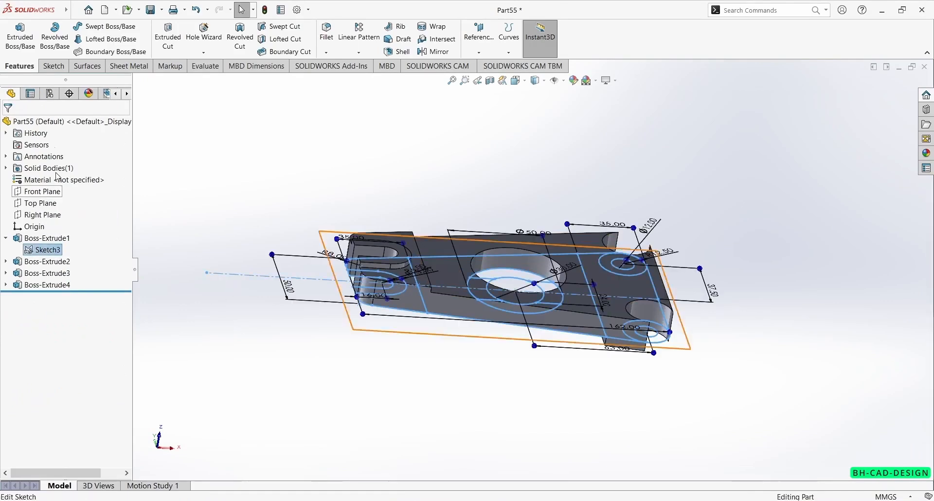
left_click(20, 34)
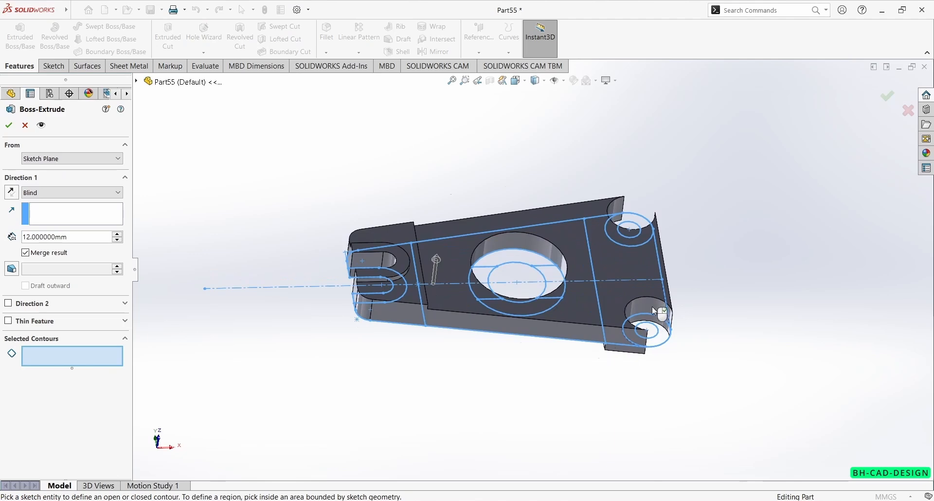
left_click(661, 342)
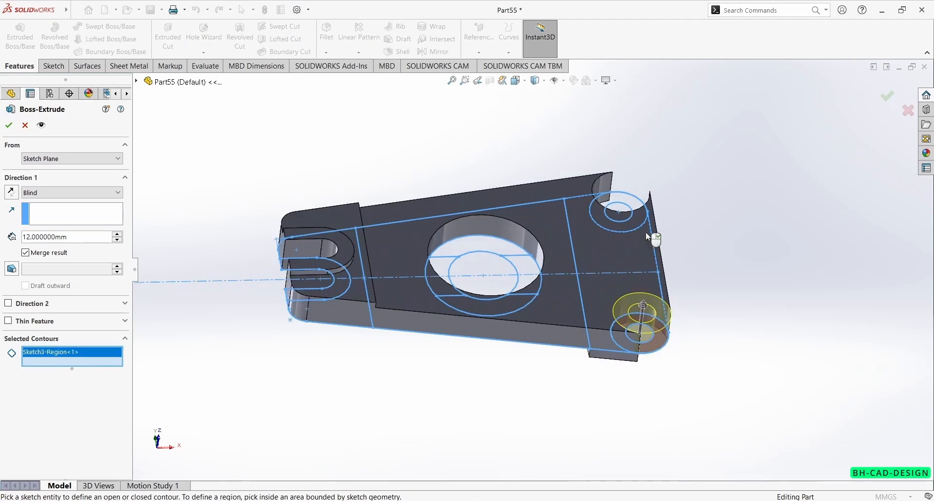
left_click(637, 203)
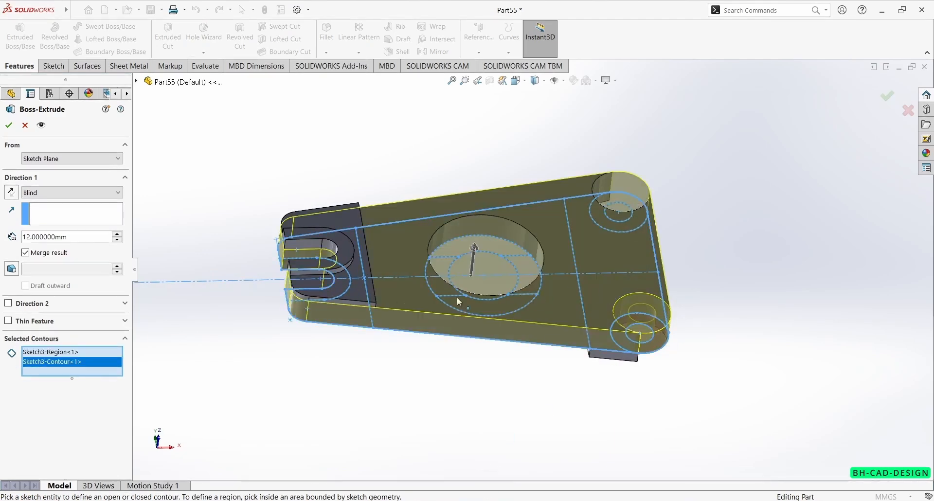
right_click(53, 365)
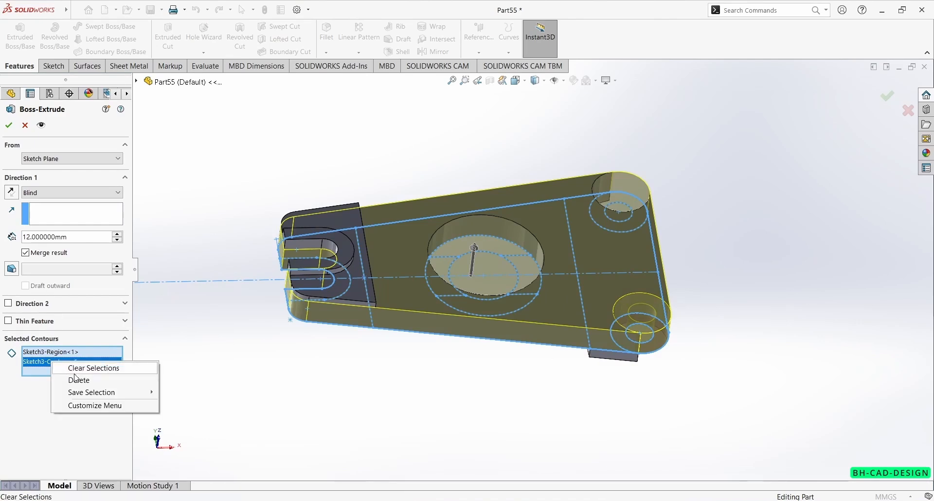
left_click(73, 378)
left_click(622, 170)
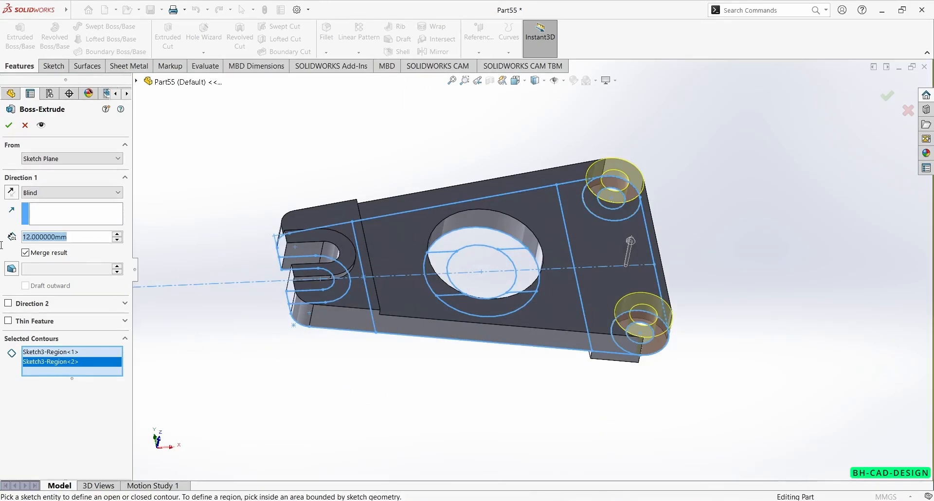
- Extrude the two corner rings 15 mm in the first direction and 5 mm in the second
type("15")
key("Return")
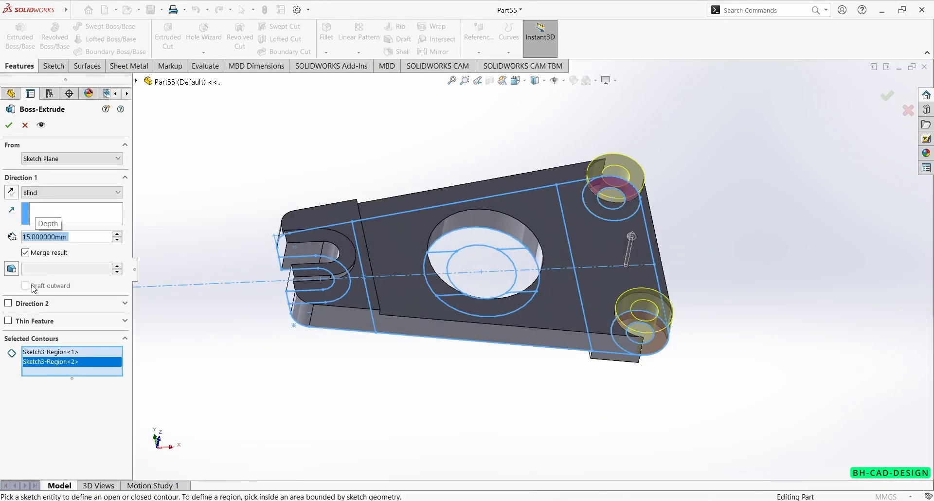
left_click(35, 305)
double_click(74, 334)
type("5.000000mm")
key("Return")
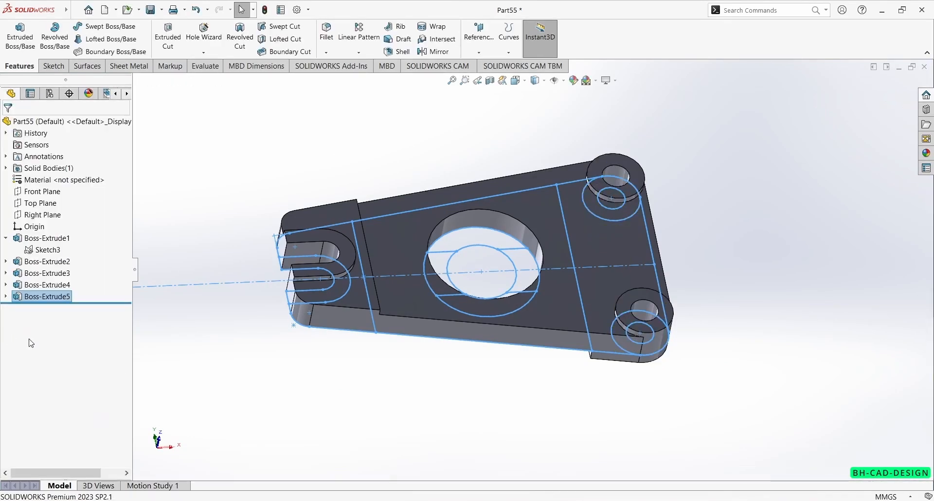
- Check the reference drawing and edit the middle plate extrusion so it also fills the area inside the 50 mm circle
key("alt+Tab")
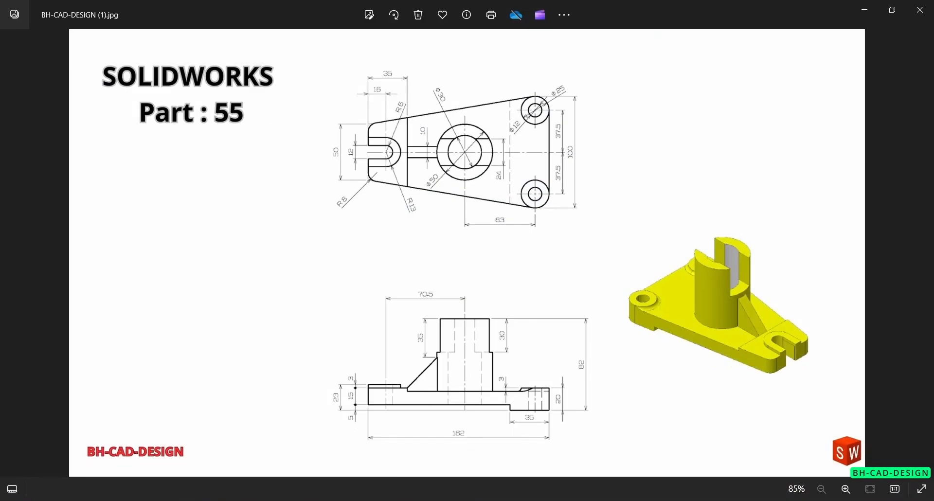
key("alt+Tab")
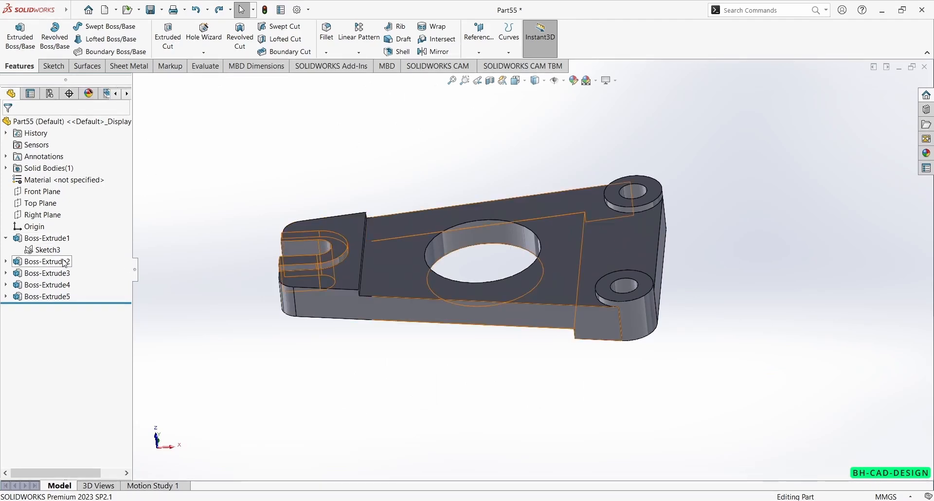
left_click(47, 262)
left_click(47, 273)
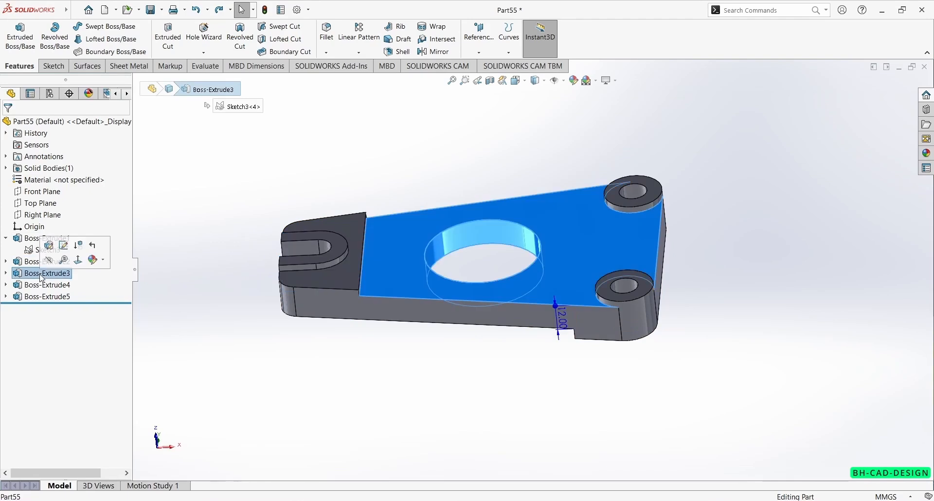
left_click(49, 246)
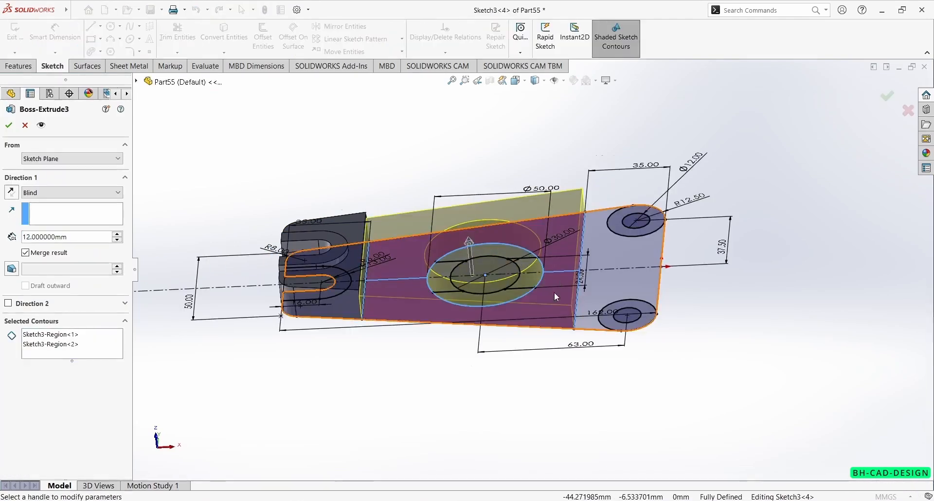
middle_click_drag(556, 278, 547, 386)
middle_click_drag(471, 270, 535, 283)
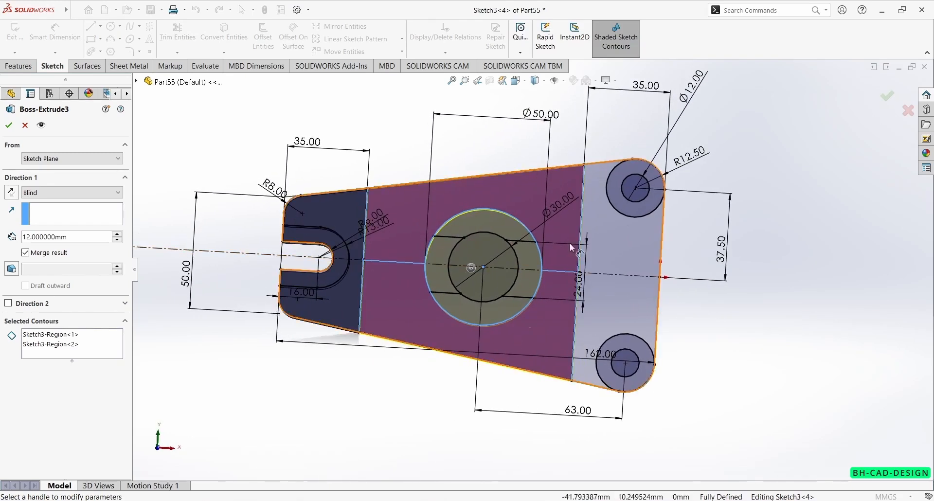
left_click(18, 126)
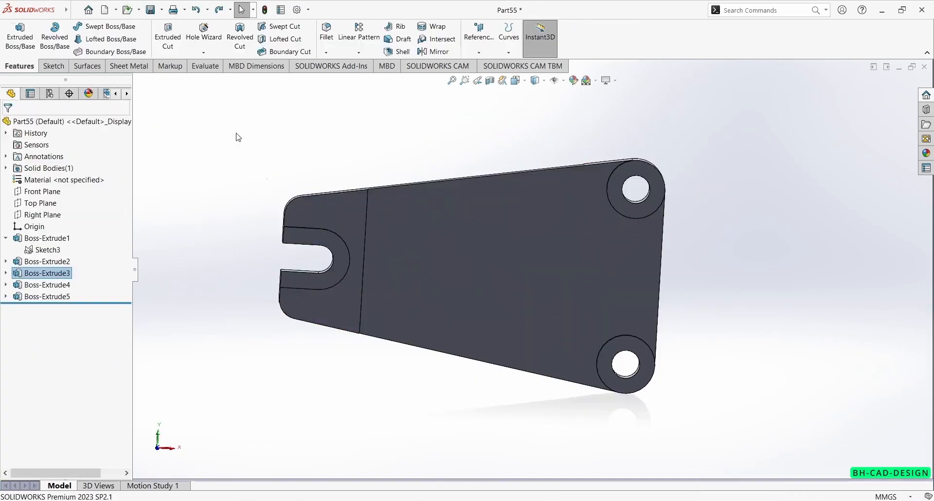
- Start an extrusion of the base sketch's two opposite boss segments outside the slot lines, with a depth of 82-15 (67 mm)
left_click(54, 247)
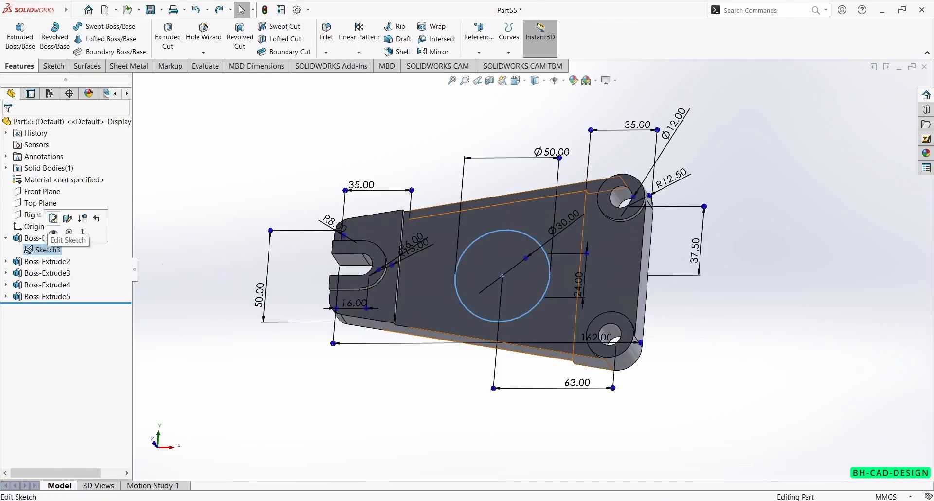
left_click(12, 40)
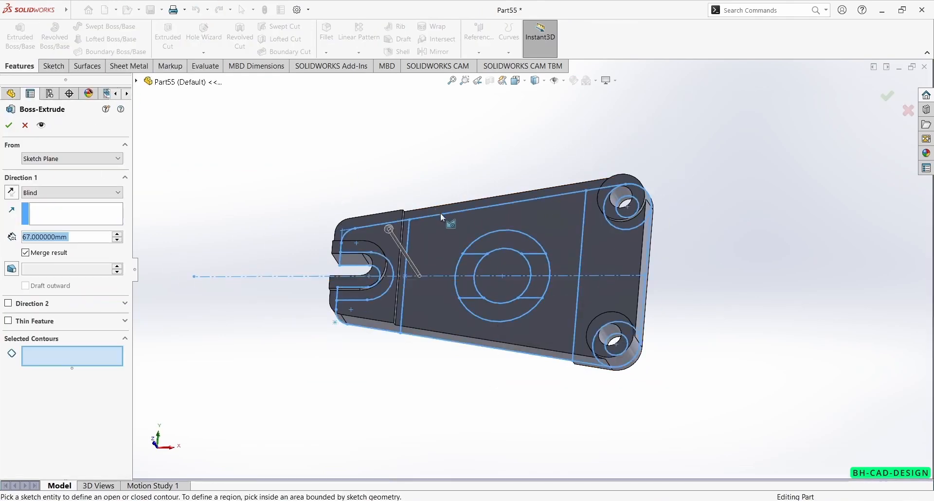
left_click(500, 244)
left_click(502, 310)
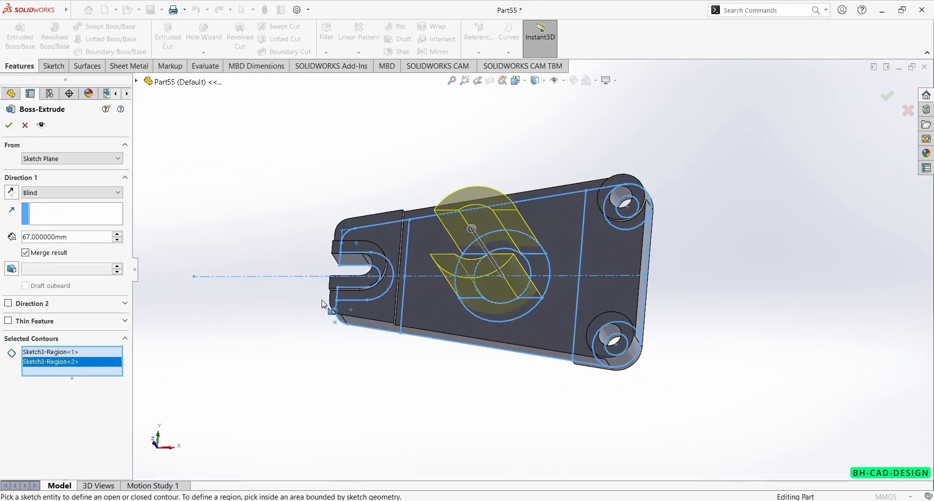
double_click(81, 234)
type("82-12")
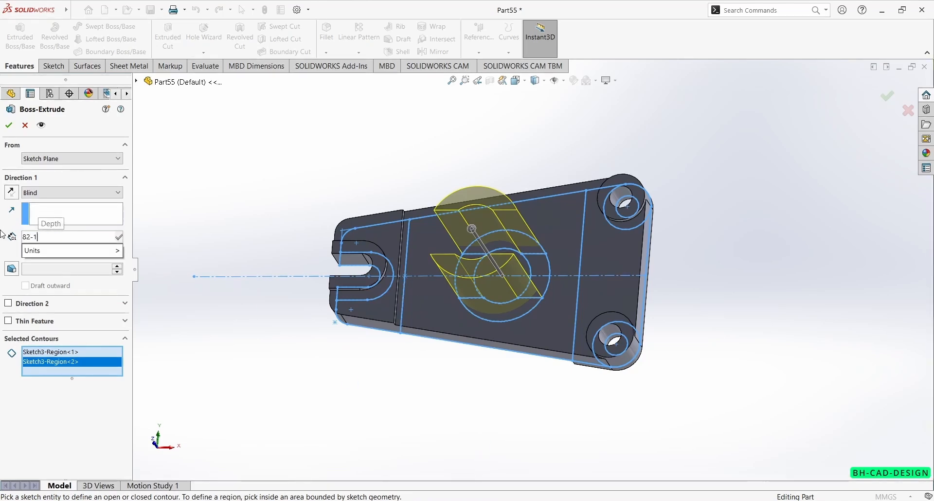
key("Return")
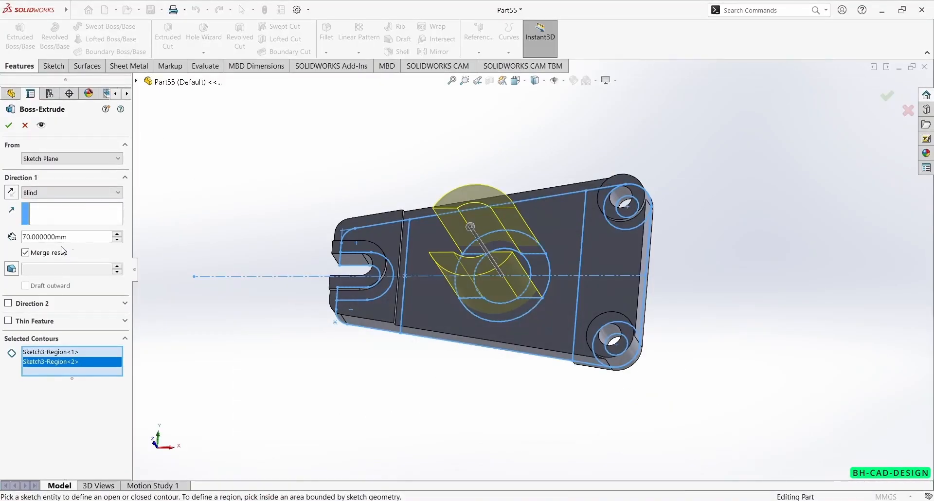
left_click(76, 236)
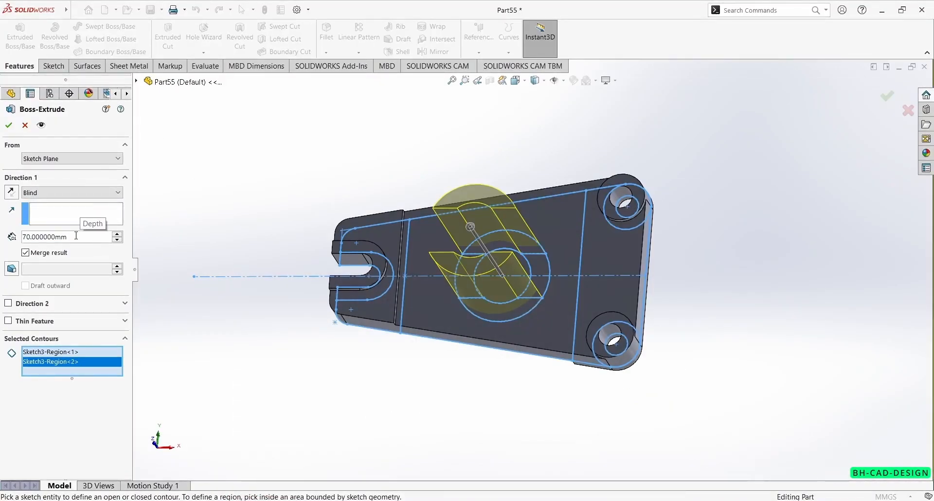
type("82-15")
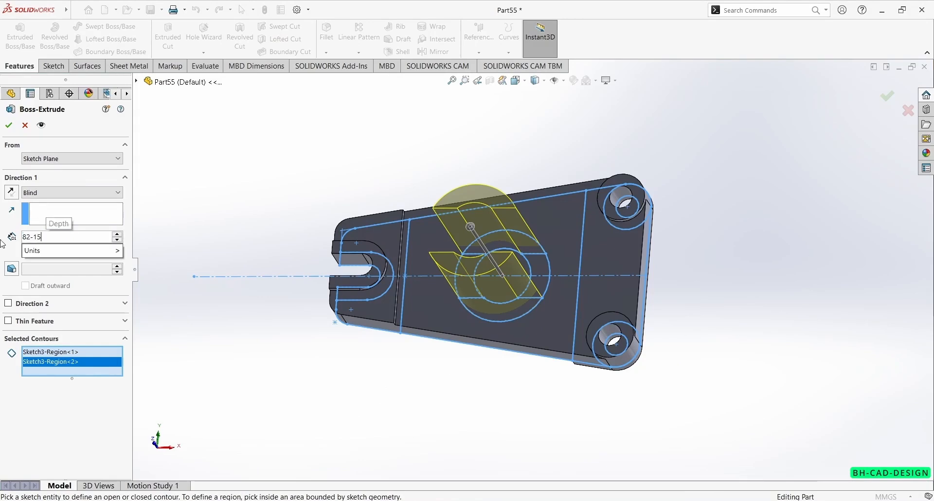
key("Return")
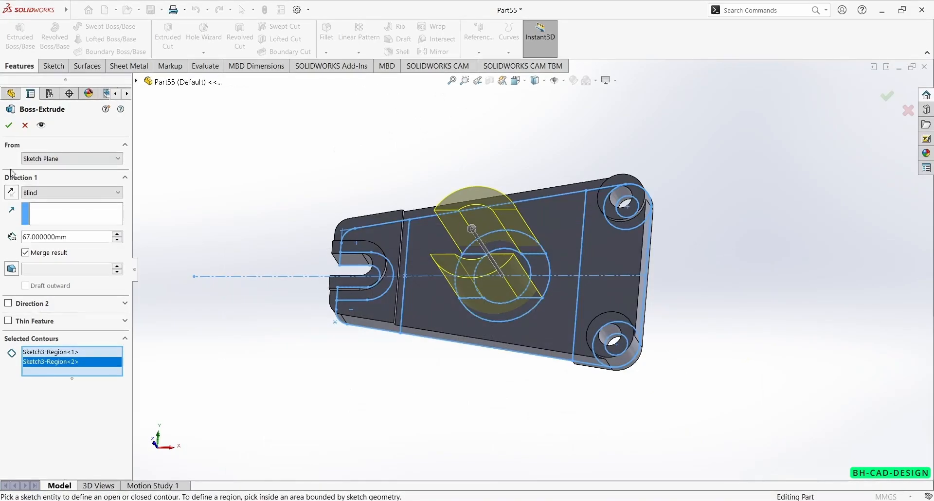
- Begin the boss segment extrusion at a 12 mm offset from the sketch plane and finish it
left_click(68, 158)
left_click(47, 199)
left_click_drag(64, 177, 1, 179)
type("12")
key("Return")
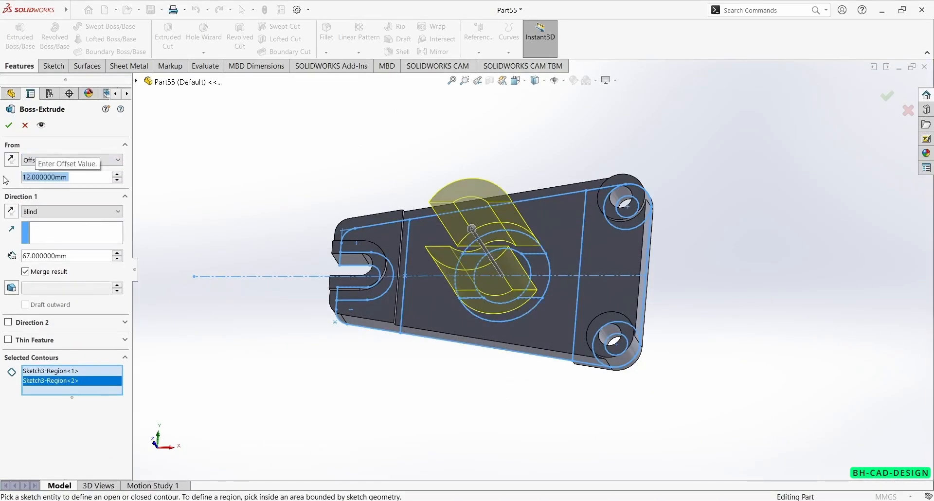
left_click(8, 125)
- Start another extrusion from the base sketch with the four boss ring regions between the two slot lines as contours
mouse_move(497, 311)
middle_mouse_down()
mouse_move(423, 319)
mouse_move(474, 201)
mouse_move(556, 239)
mouse_move(291, 258)
middle_mouse_up()
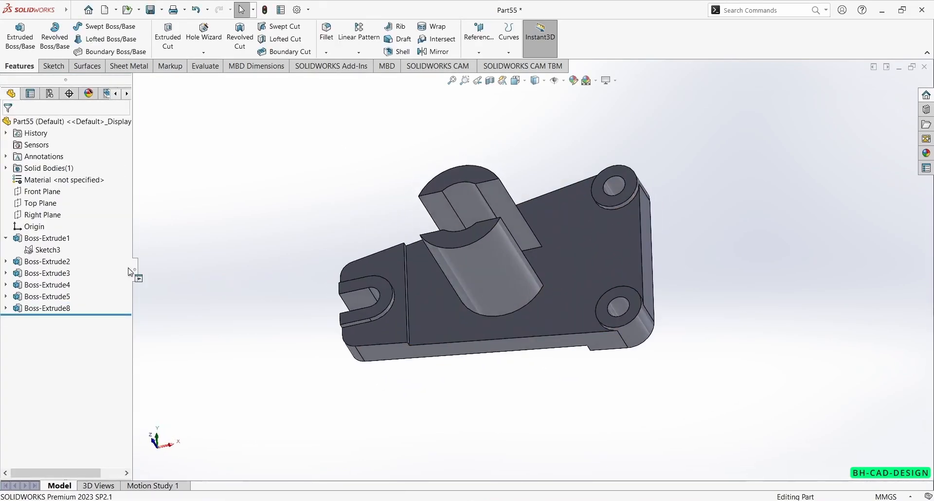
left_click(47, 250)
left_click(19, 36)
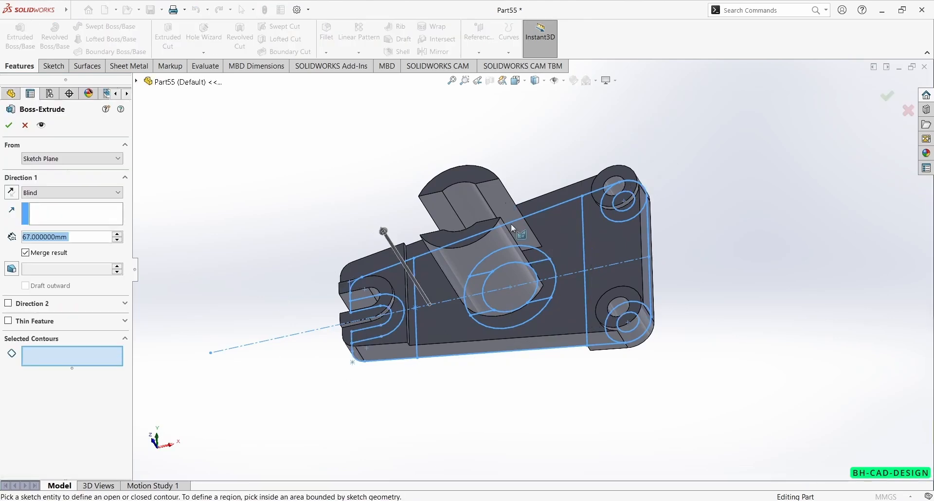
left_click(538, 263)
left_click(543, 278)
middle_click_drag(544, 277, 440, 256)
left_click(437, 265)
left_click(475, 294)
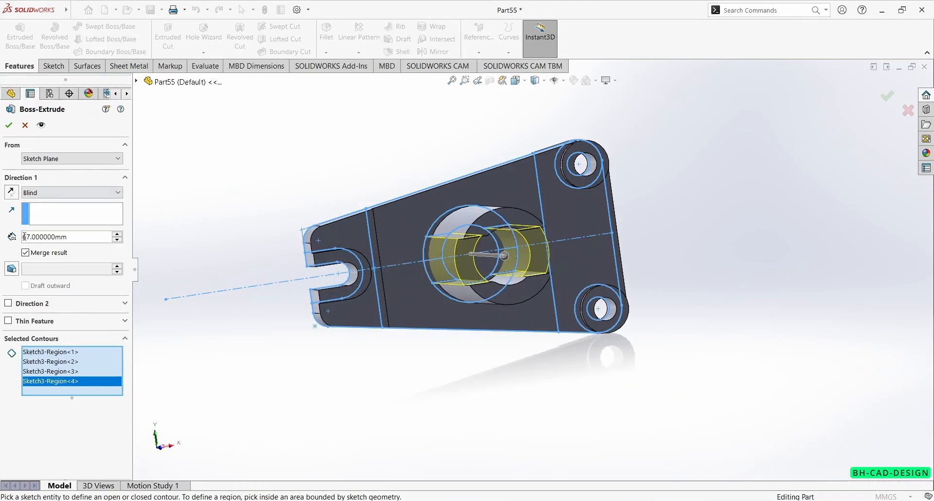
- Extrude the four ring regions 37 mm (82-15-30), starting at a 12 mm offset from the sketch plane
left_click_drag(76, 238, 1, 233)
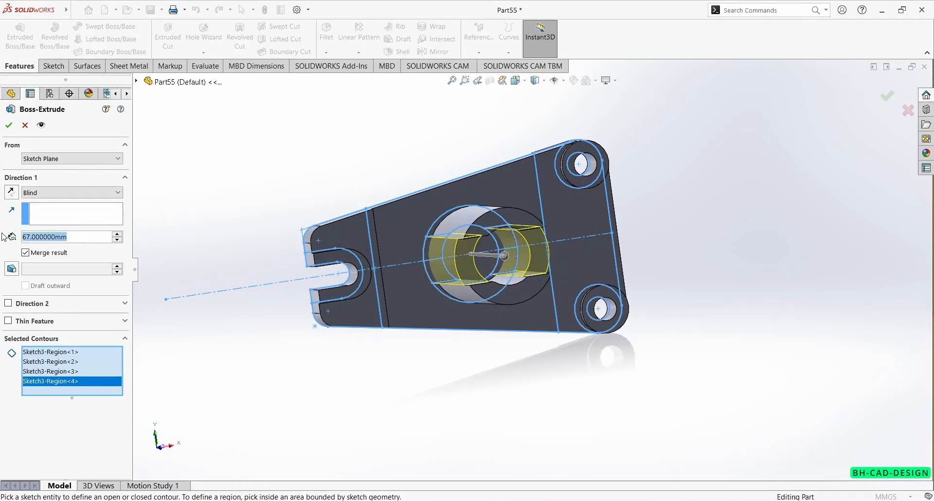
type("82-15")
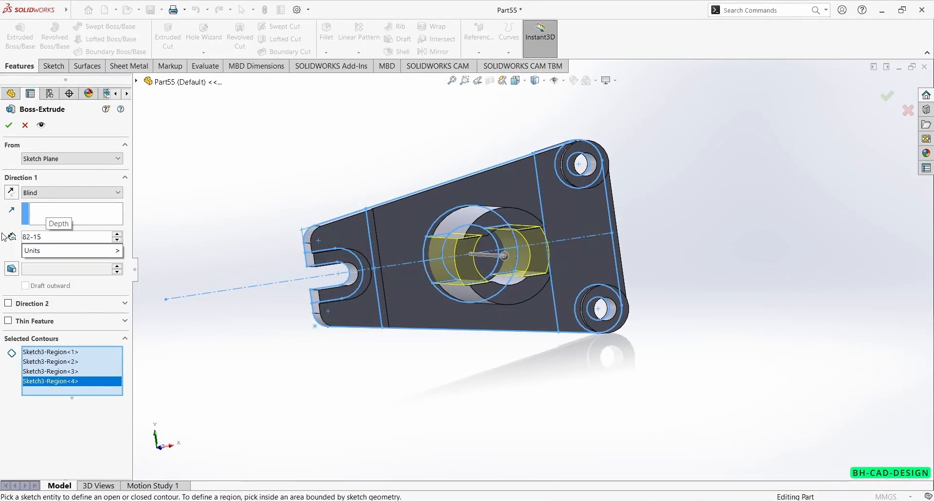
key("Return")
left_click(85, 237)
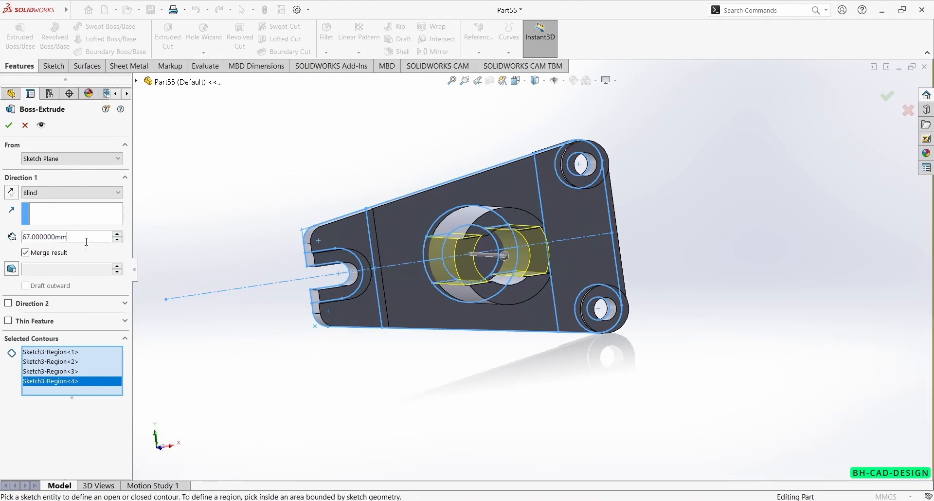
type("-30")
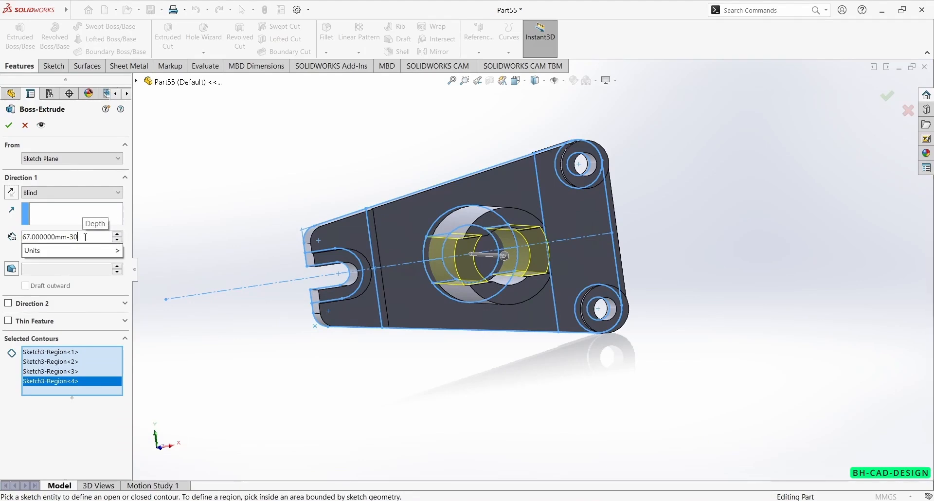
key("Return")
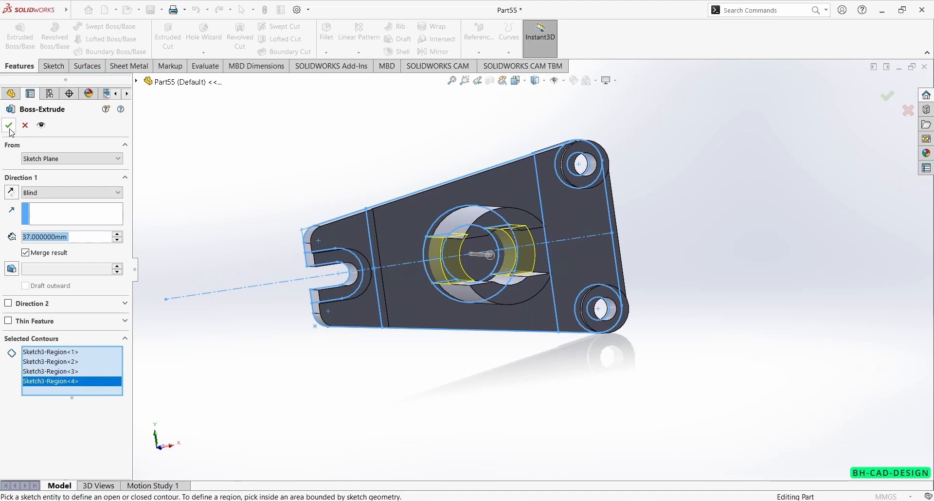
left_click(32, 160)
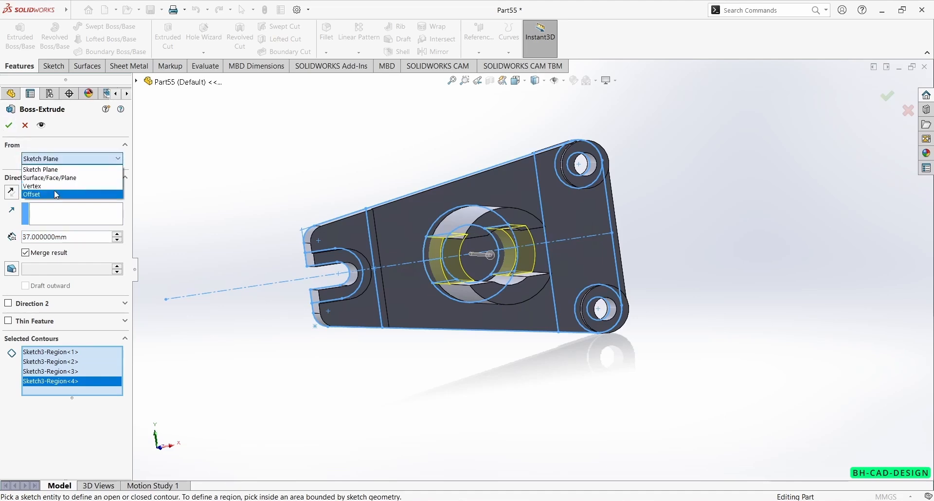
left_click(57, 195)
left_click(79, 181)
type("12")
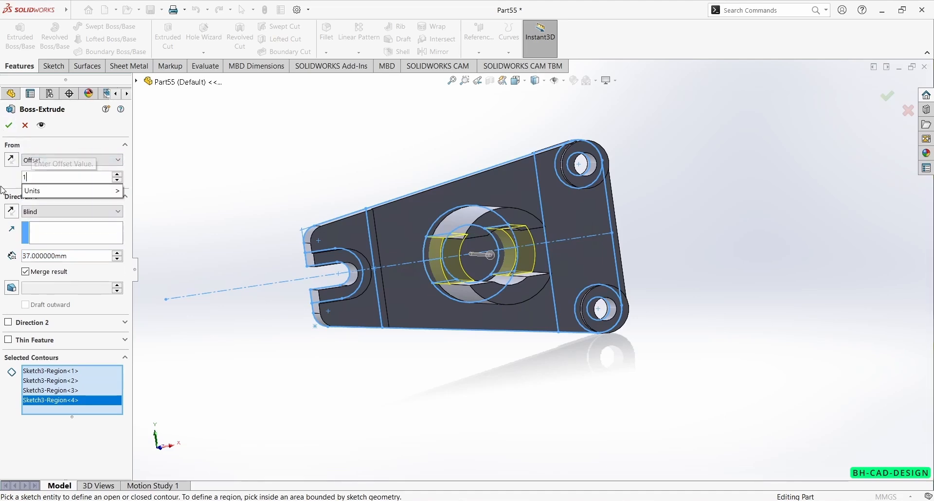
key("Return")
key("Return")
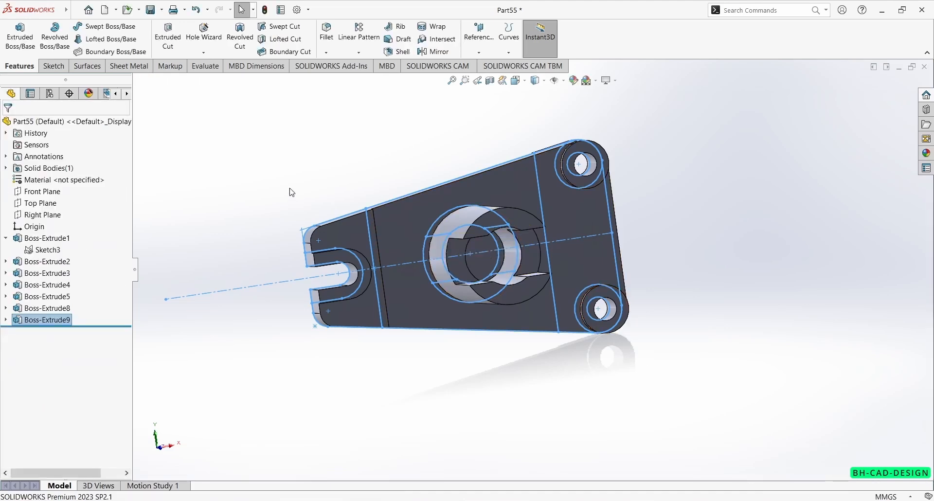
- Sketch on the circular plate face inside the boss and convert its 30 mm edge into a sketch circle
mouse_move(638, 349)
middle_mouse_down()
mouse_move(177, 253)
mouse_move(460, 291)
mouse_move(484, 282)
middle_mouse_up()
left_click(486, 255)
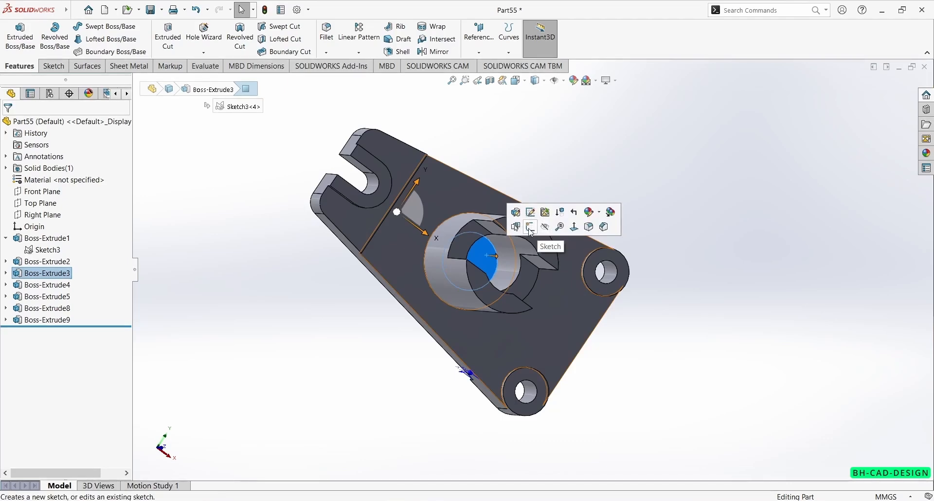
left_click(556, 244)
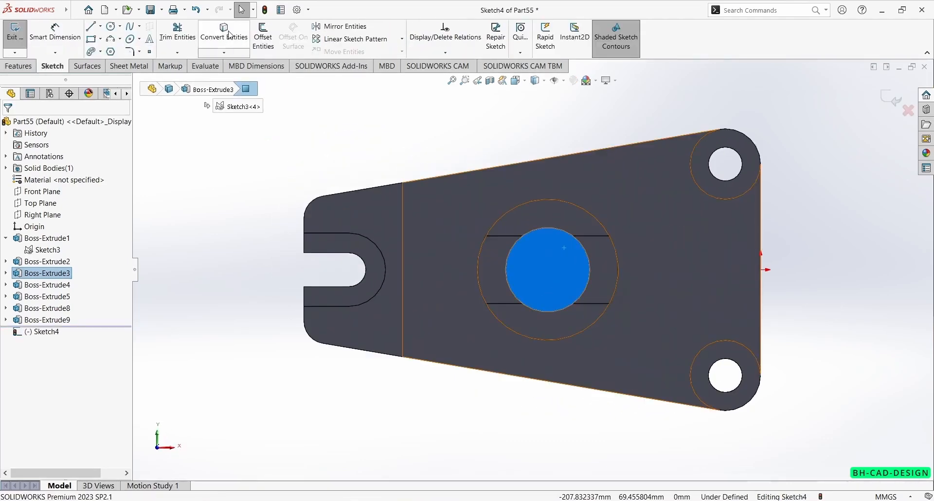
left_click(230, 34)
- Cut the converted circle through all to open the boss bore through the base plate
left_click(18, 66)
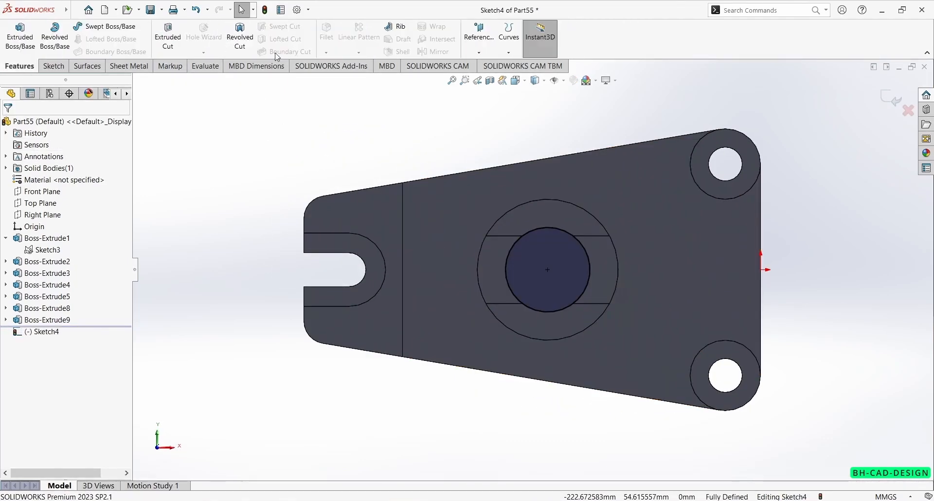
left_click(167, 36)
left_click(72, 191)
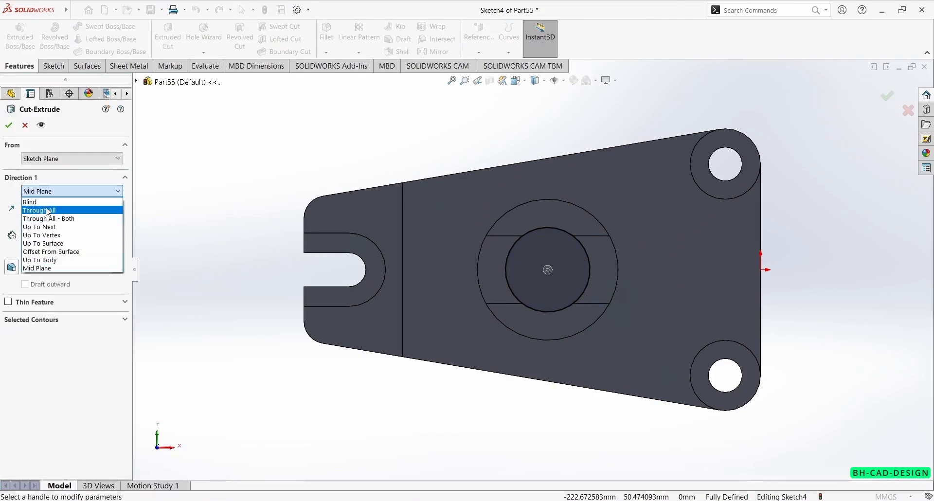
left_click(44, 210)
left_click(9, 125)
middle_click_drag(487, 272, 503, 450)
- Check the reference drawing and sketch a sloped rib line about 38.5 mm long on the Top Plane, from the slotted end's step corner to the boss side
key("alt+Tab")
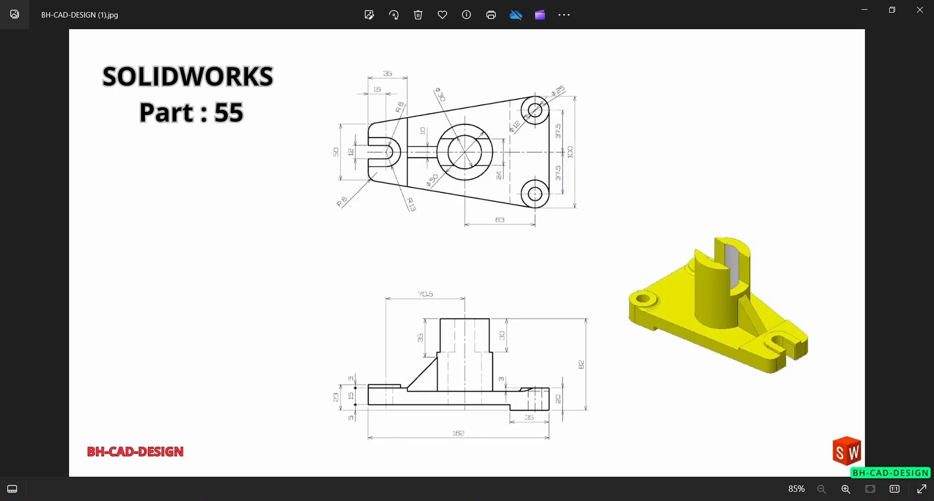
key("alt+Tab")
left_click(34, 204)
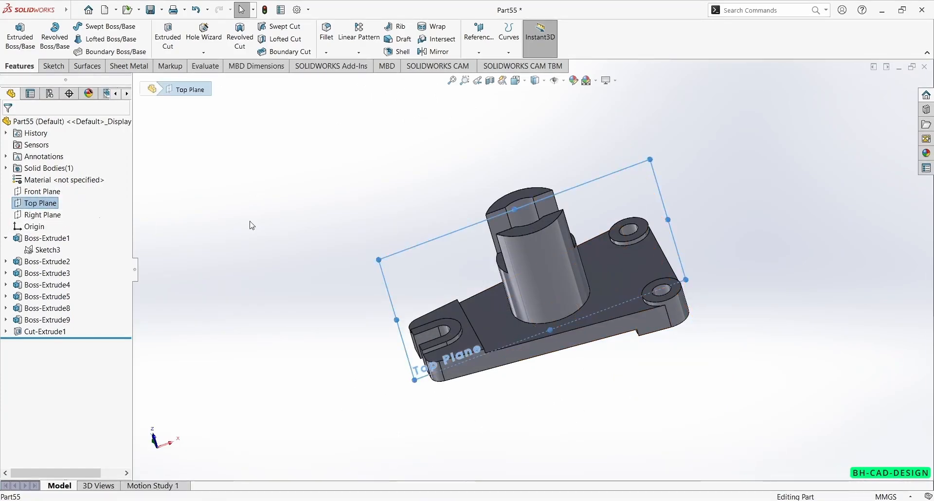
left_click(53, 66)
left_click(16, 31)
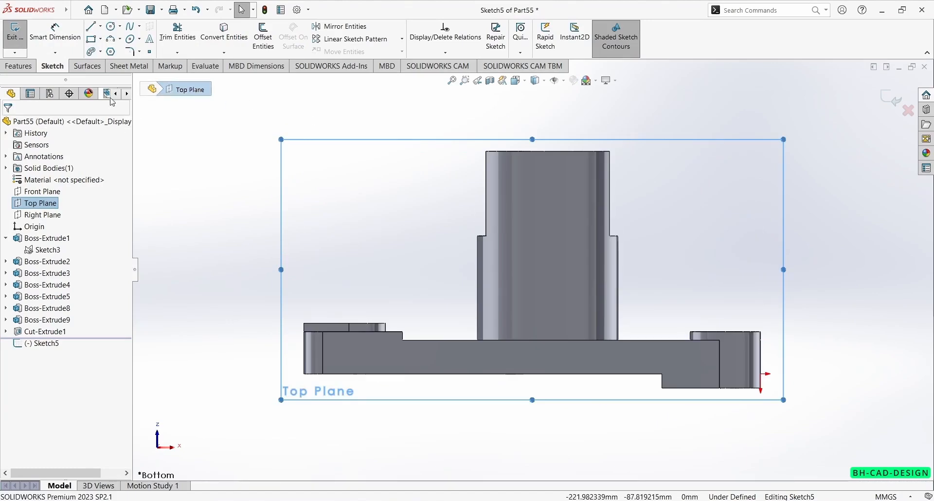
key("l")
left_click(402, 332)
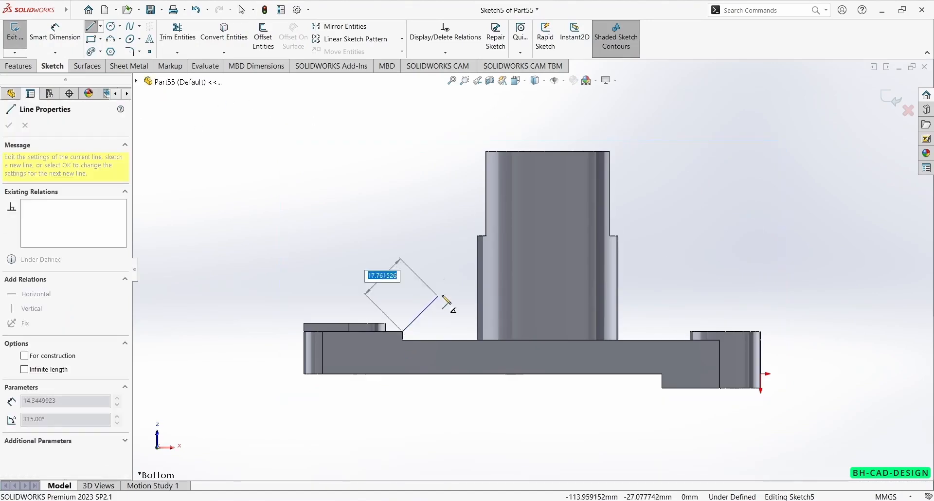
left_click(477, 254)
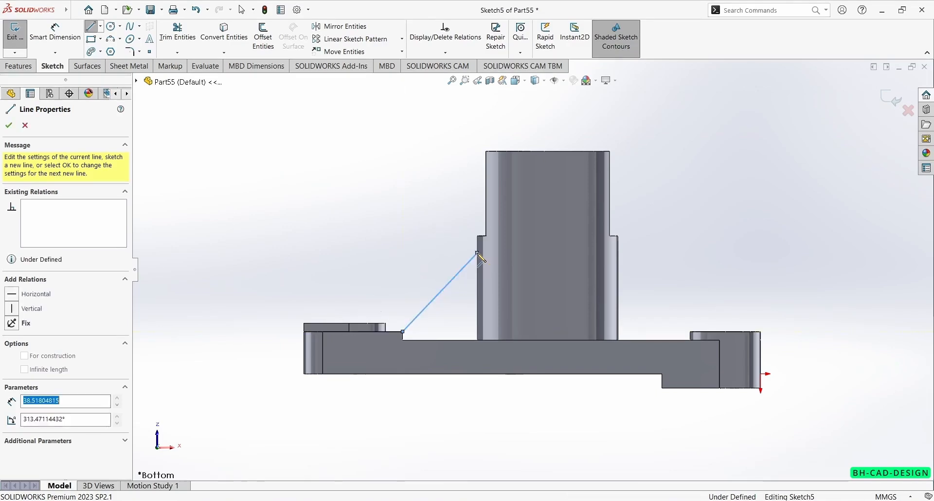
- Dimension the vertical distance from the boss's top edge to the upper end of the rib line as 35 mm
key("Escape")
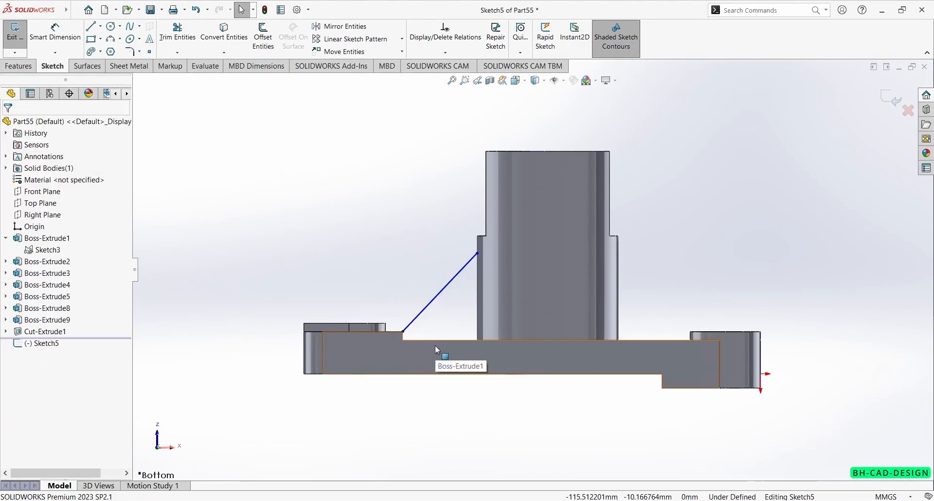
key("d")
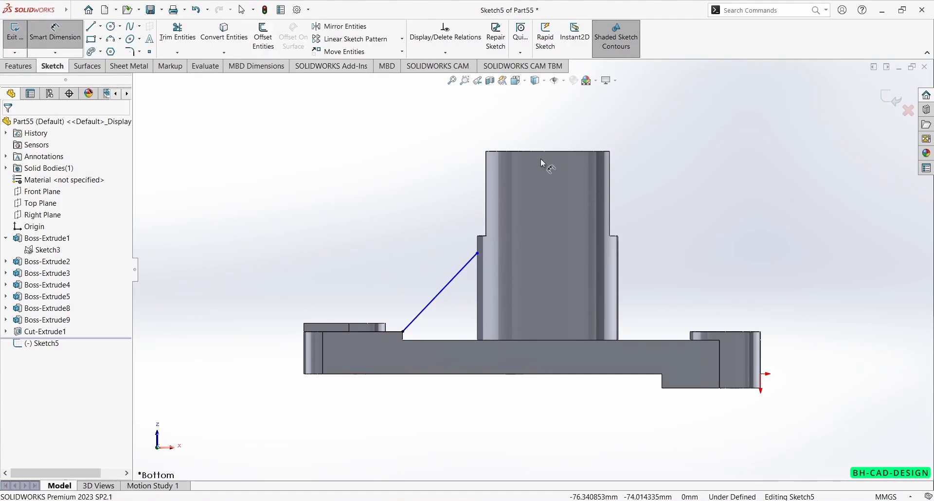
left_click(477, 253)
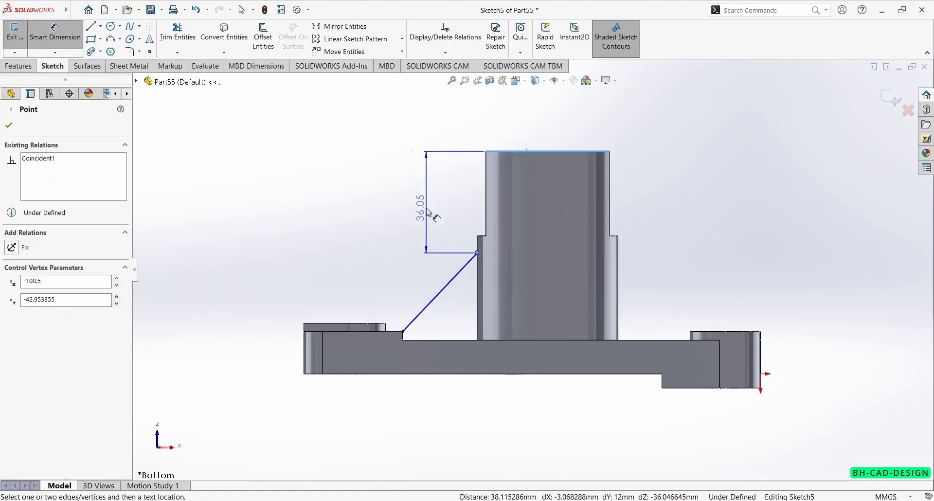
left_click(411, 200)
type("35")
key("Return")
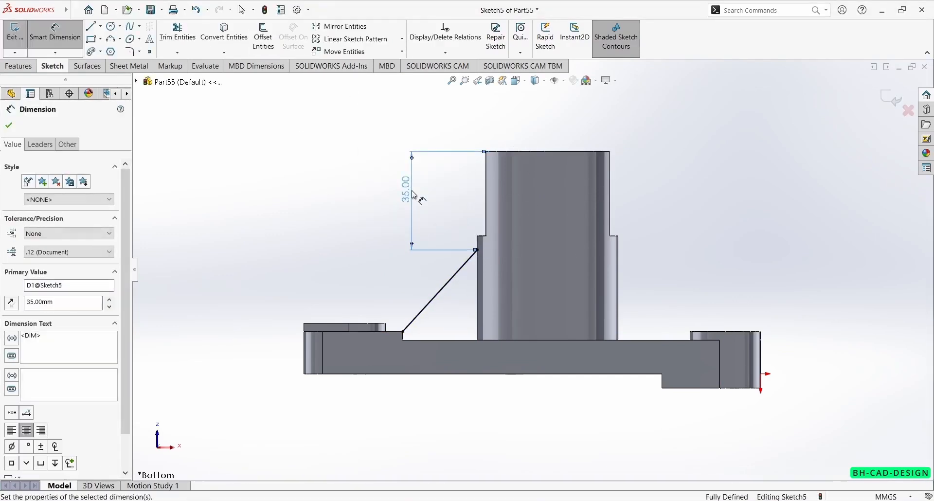
key("Escape")
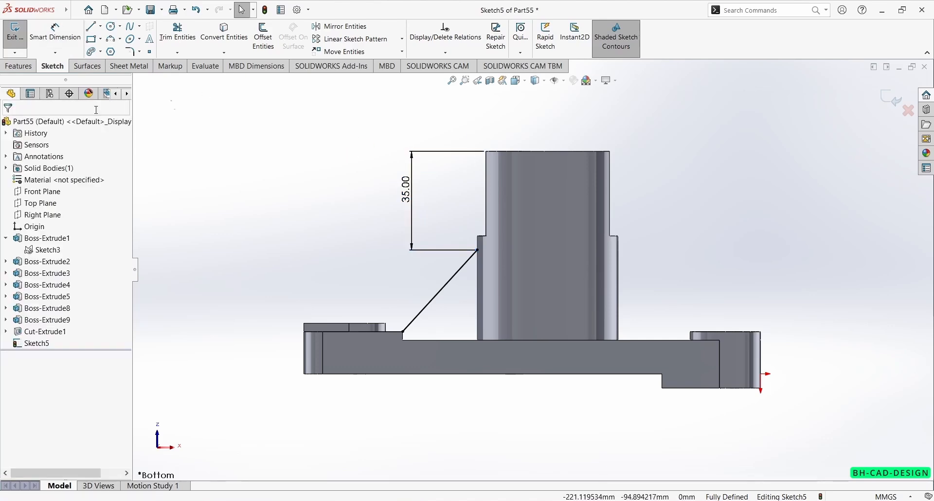
- Create a 10 mm thick rib from the sloped line, both sides, parallel to the sketch, with the material side flipped towards the base
left_click(18, 69)
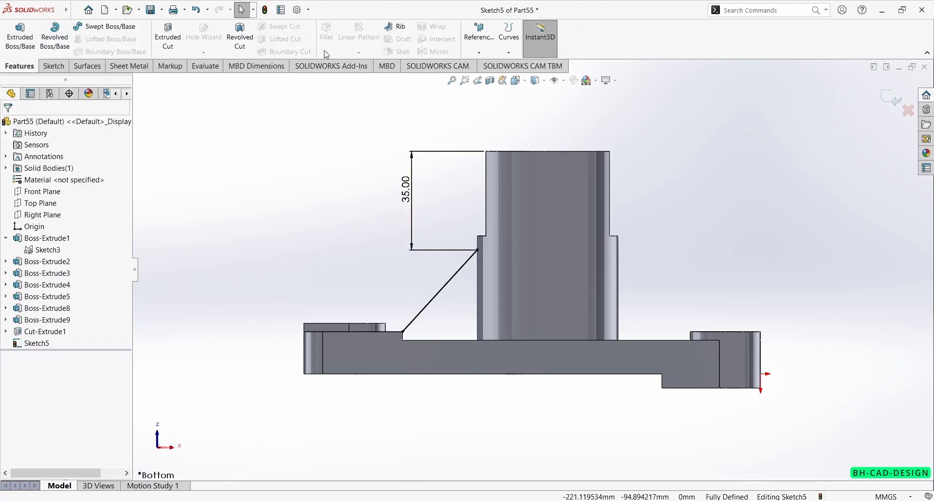
left_click(395, 27)
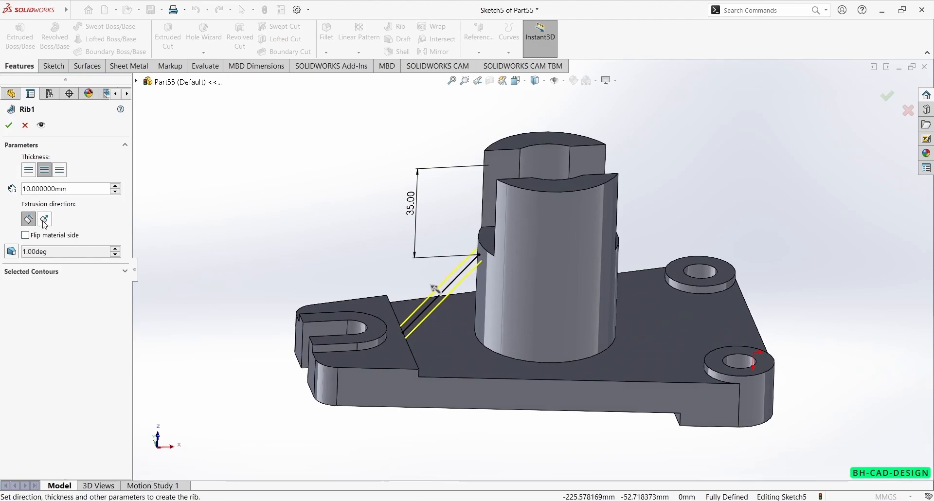
left_click(44, 220)
left_click(28, 219)
left_click(446, 500)
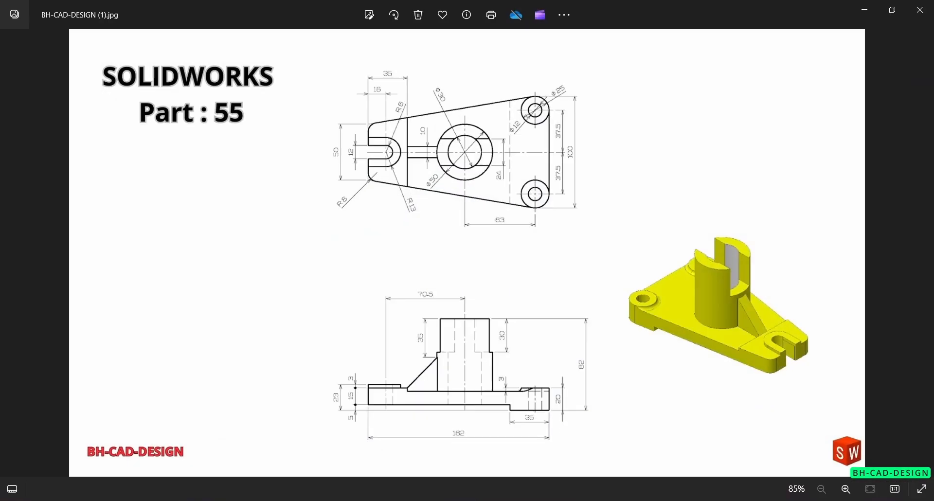
left_click(445, 500)
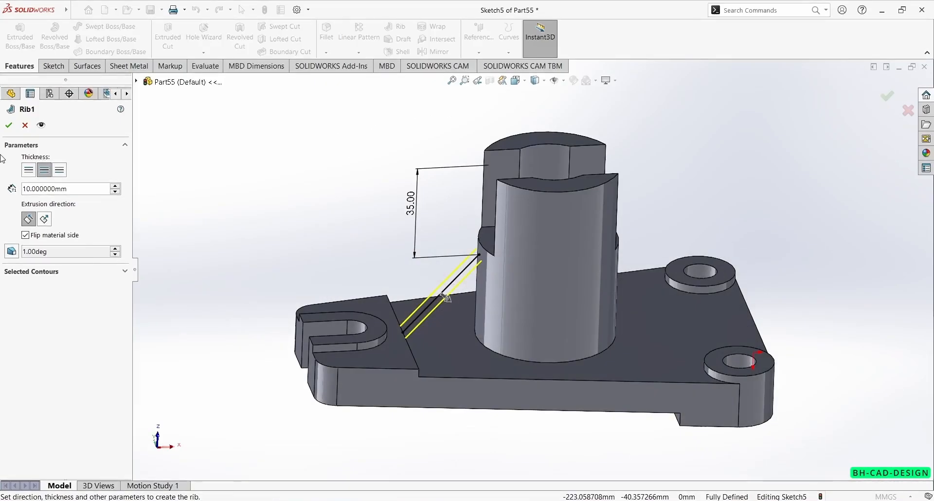
left_click(10, 125)
scroll(503, 282, "up", 2)
middle_click_drag(447, 217, 436, 424)
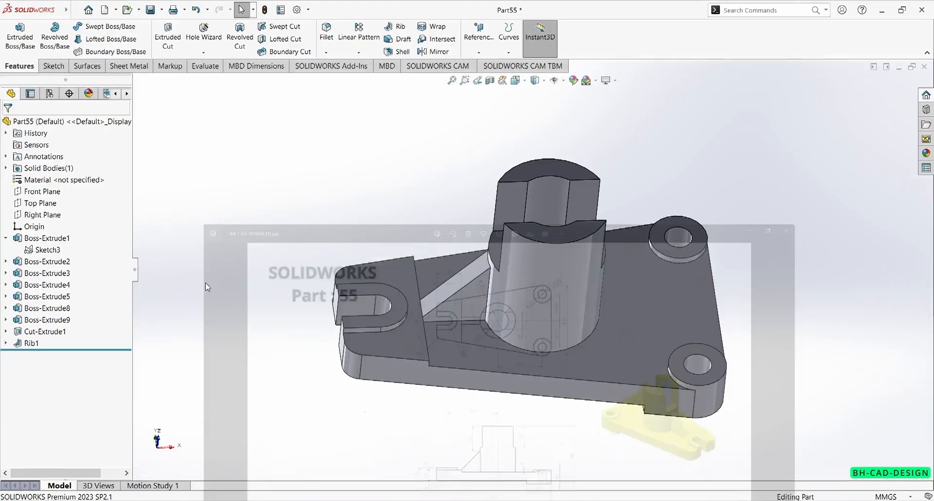
- Fillet the bottom edges of the two raised circular hole pads on the base plate with a 3 mm radius
left_click(326, 32)
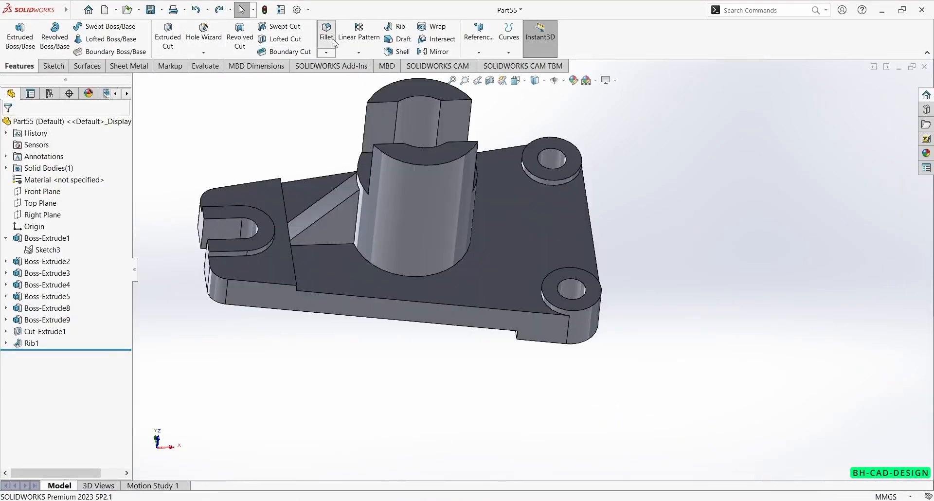
left_click(552, 310)
scroll(548, 181, "down", 3)
left_click(543, 171)
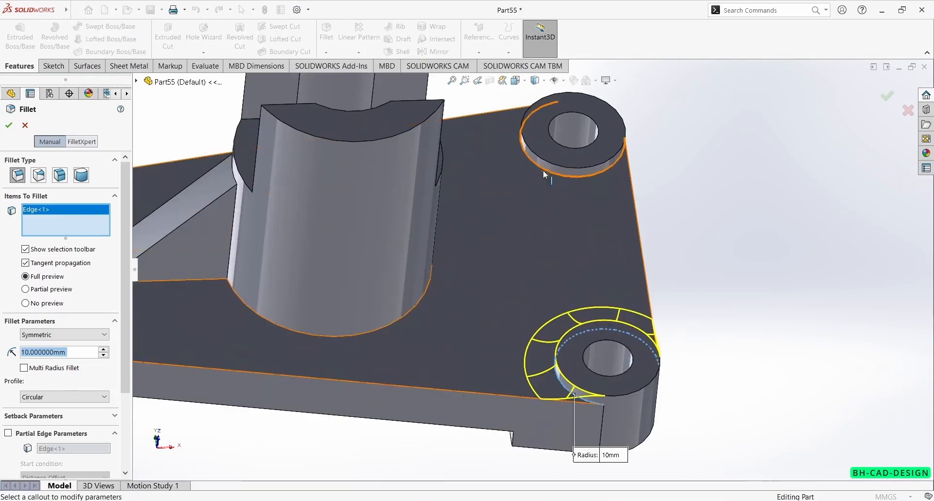
type("3")
key("Return")
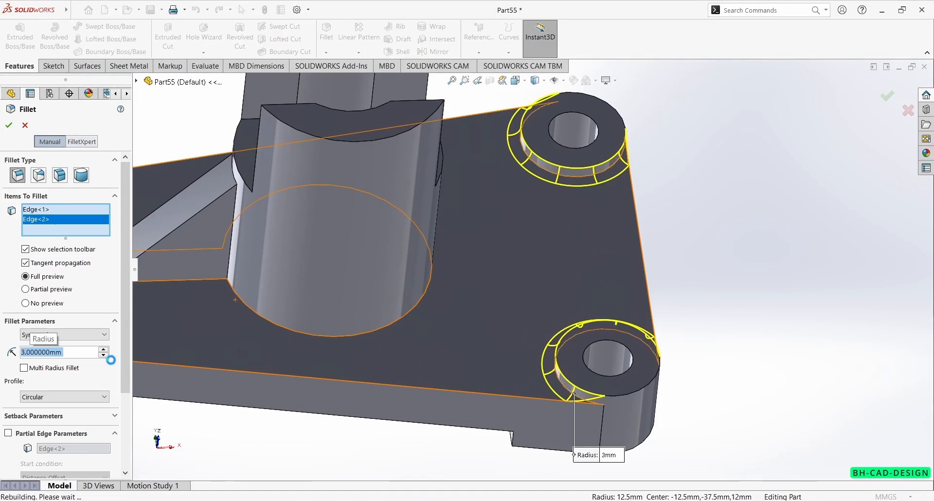
key("Return")
scroll(784, 319, "up", 1)
scroll(532, 271, "up", 3)
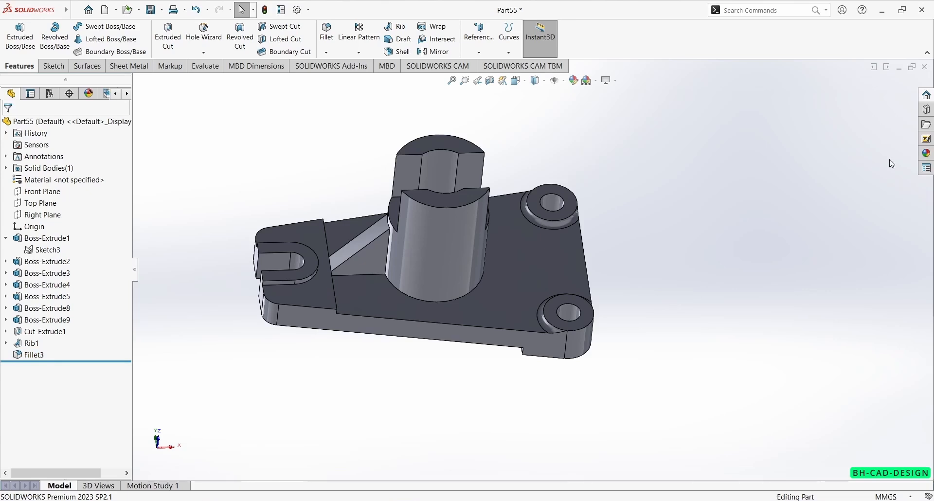
scroll(369, 185, "up", 1)
scroll(361, 179, "down", 4)
scroll(583, 389, "up", 4)
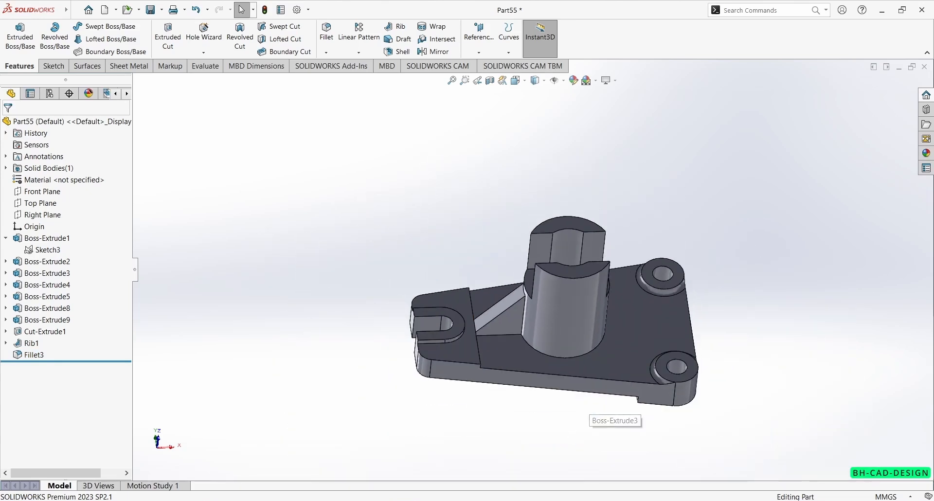
- Colour the whole part bright yellow as in the reference picture and switch to a plain white background scene
key("alt+Tab")
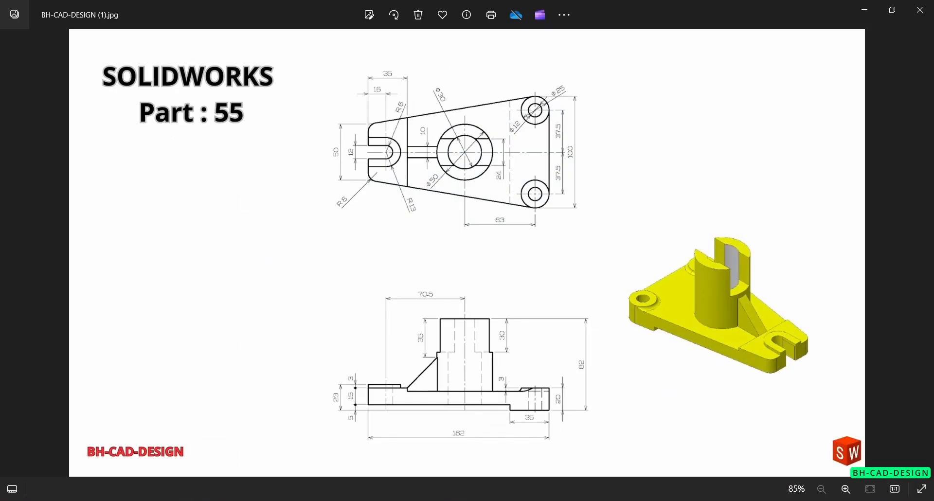
key("alt+Tab")
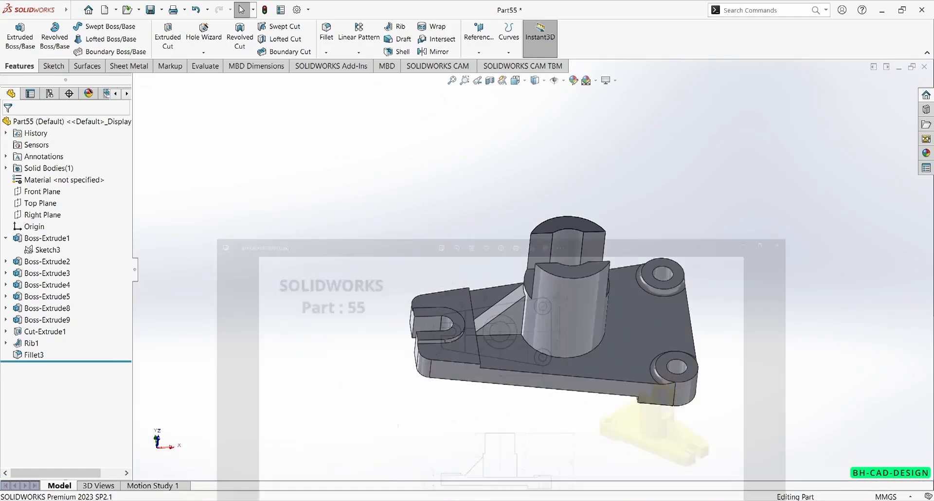
left_click(573, 80)
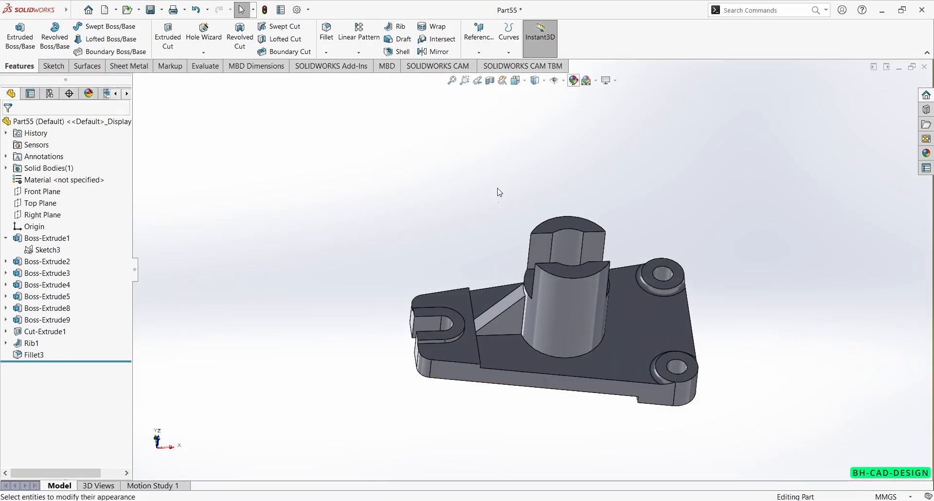
left_click(53, 366)
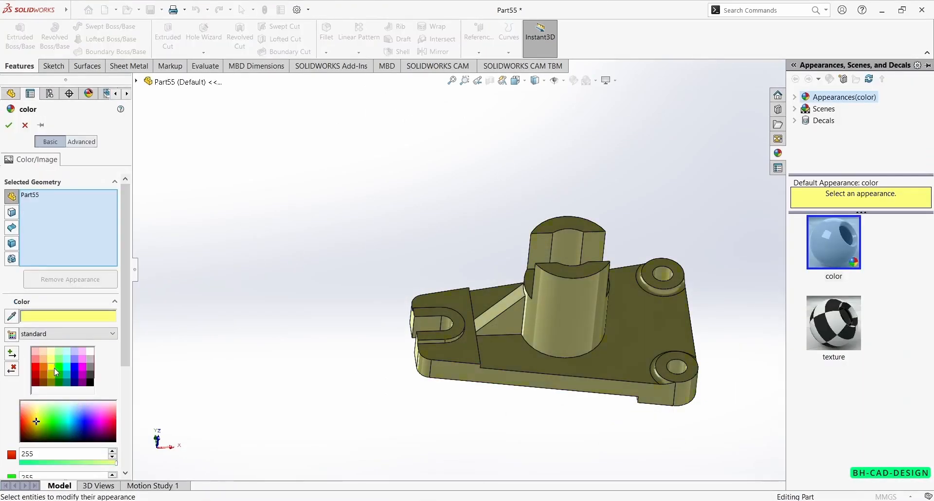
left_click(53, 371)
left_click(52, 354)
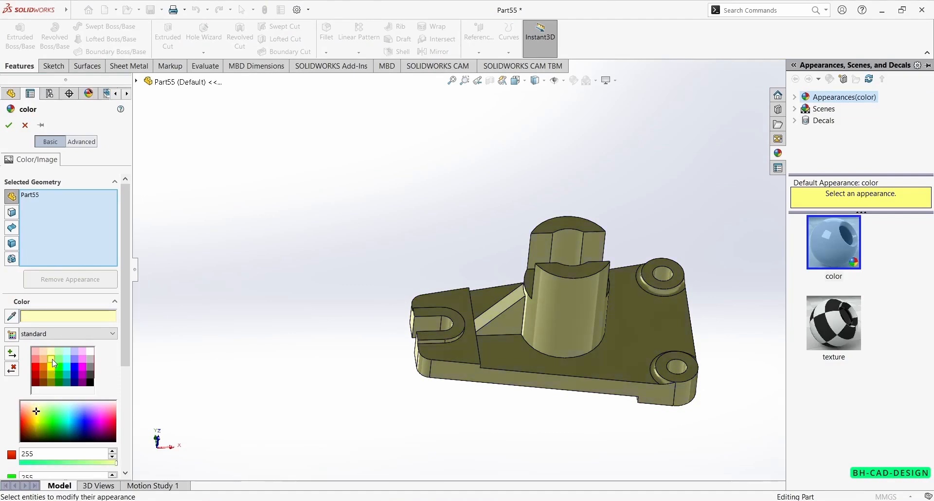
left_click(51, 365)
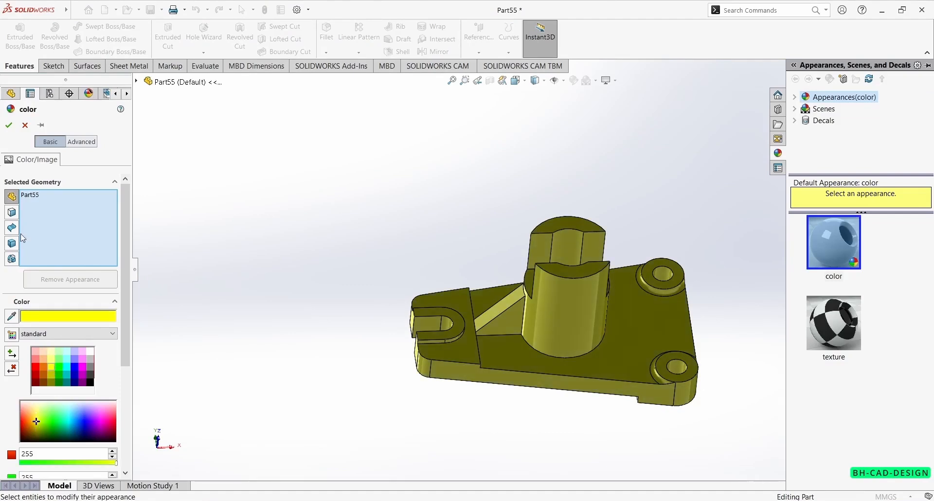
left_click(8, 125)
scroll(639, 274, "down", 4)
scroll(542, 320, "up", 2)
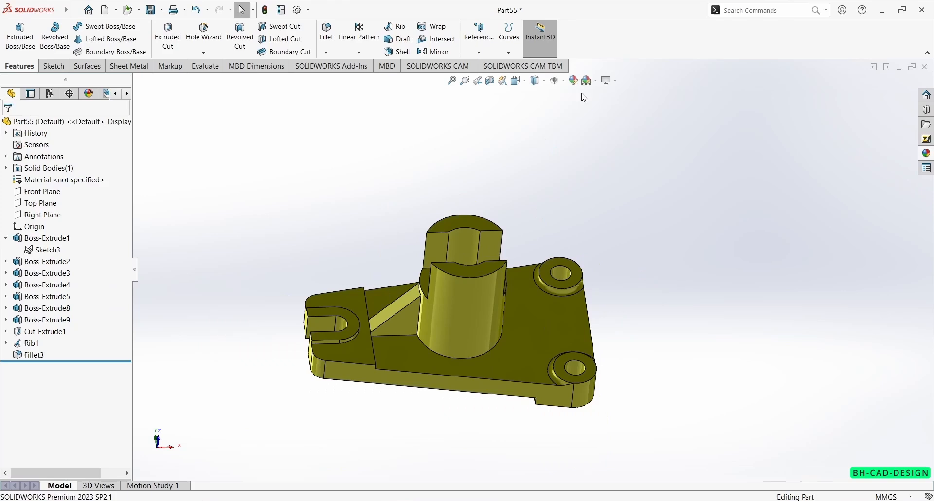
left_click(596, 81)
left_click(608, 104)
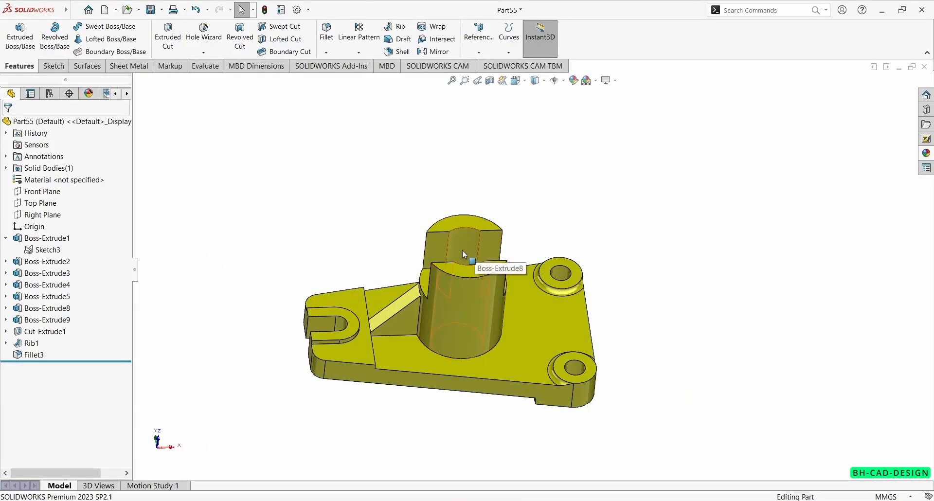
- Colour the 30 mm inner bore face of the boss light grey
left_click(462, 252)
middle_click_drag(462, 252, 434, 462)
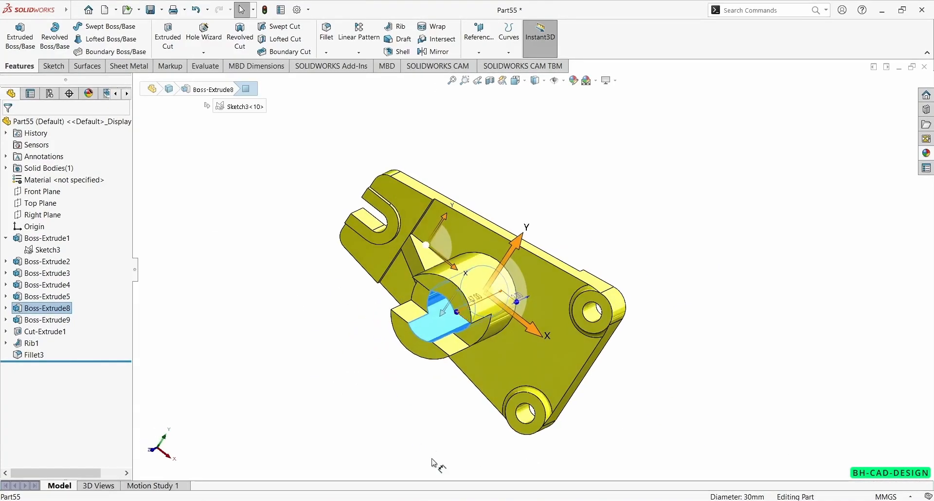
middle_click_drag(457, 311, 538, 200)
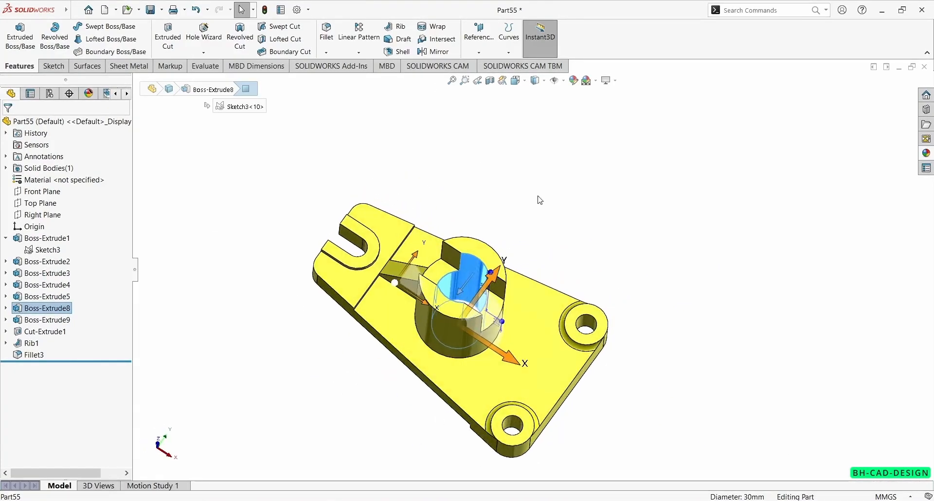
left_click(573, 80)
left_click(90, 359)
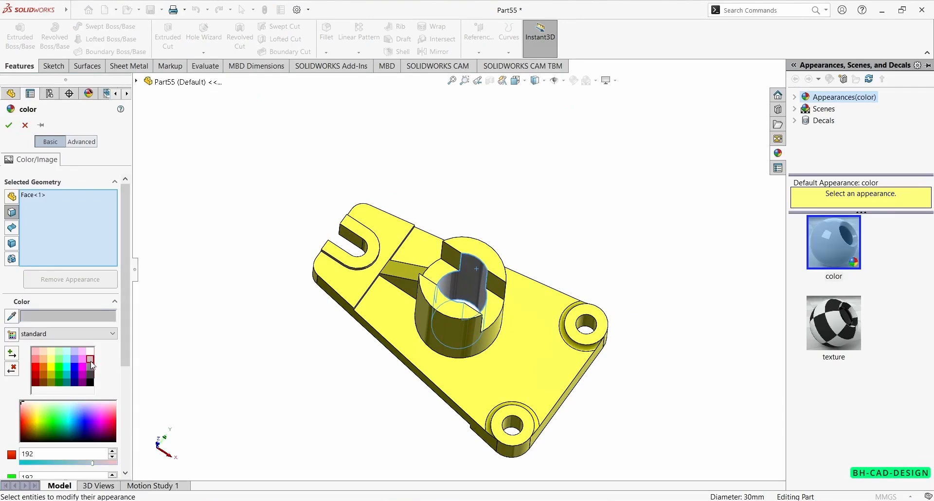
left_click(9, 125)
- Examine the finished bracket from the underside and from the slotted end, including the bore, rib and hole pads
middle_click_drag(390, 164, 537, 339)
middle_click_drag(508, 322, 505, 361)
middle_click_drag(366, 371, 565, 310)
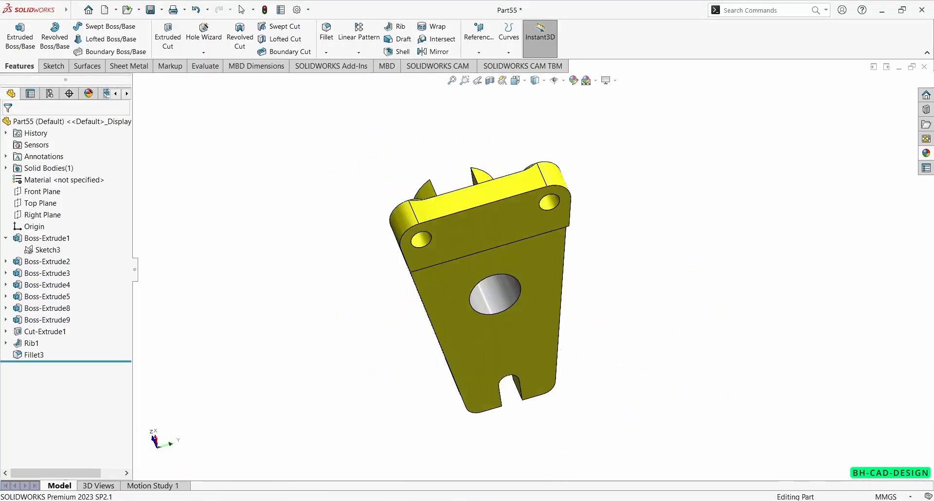
middle_click_drag(360, 451, 534, 364)
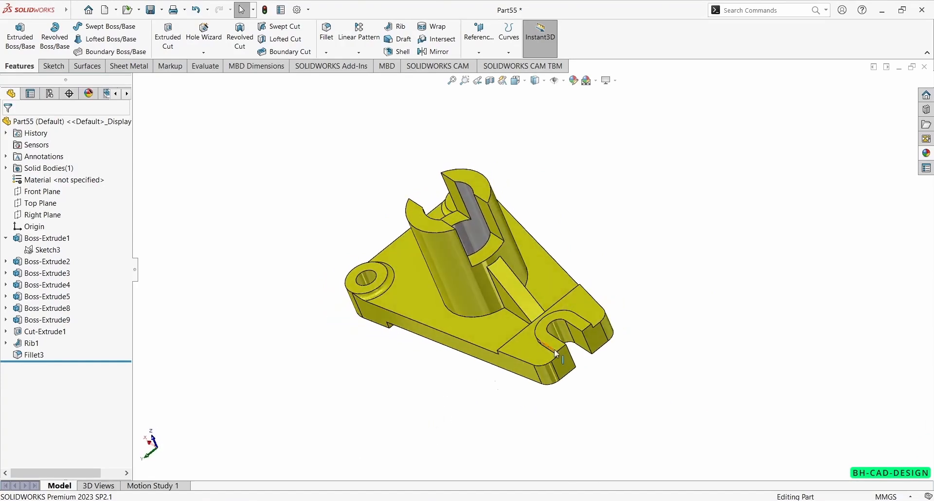
scroll(606, 264, "down", 1)
middle_click_drag(606, 264, 582, 243)
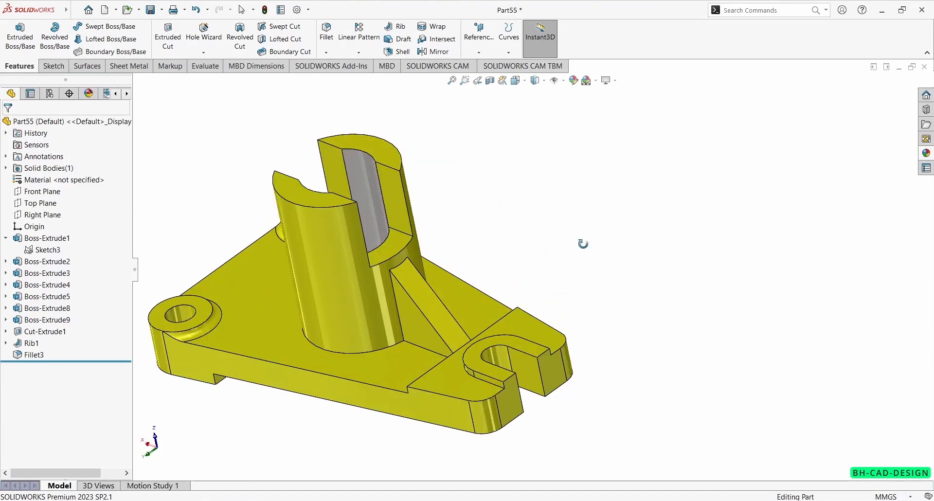
scroll(521, 287, "up", 2)
scroll(510, 226, "down", 1)
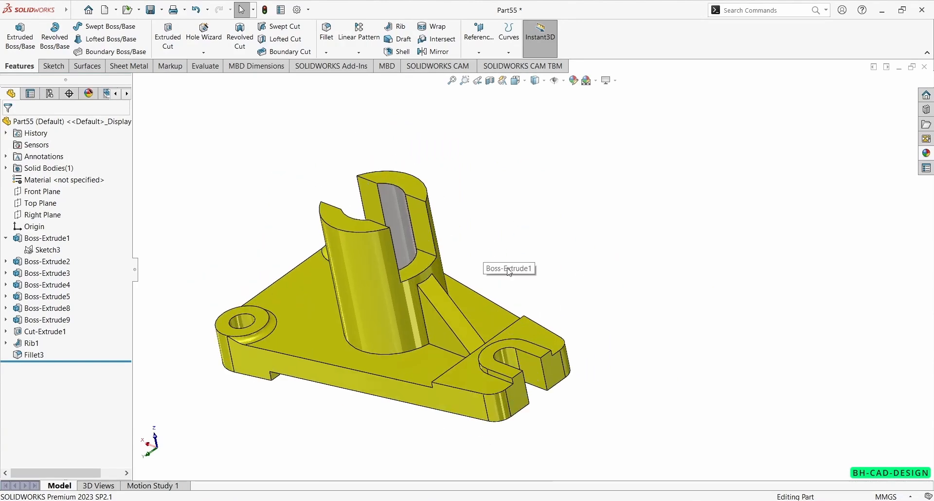